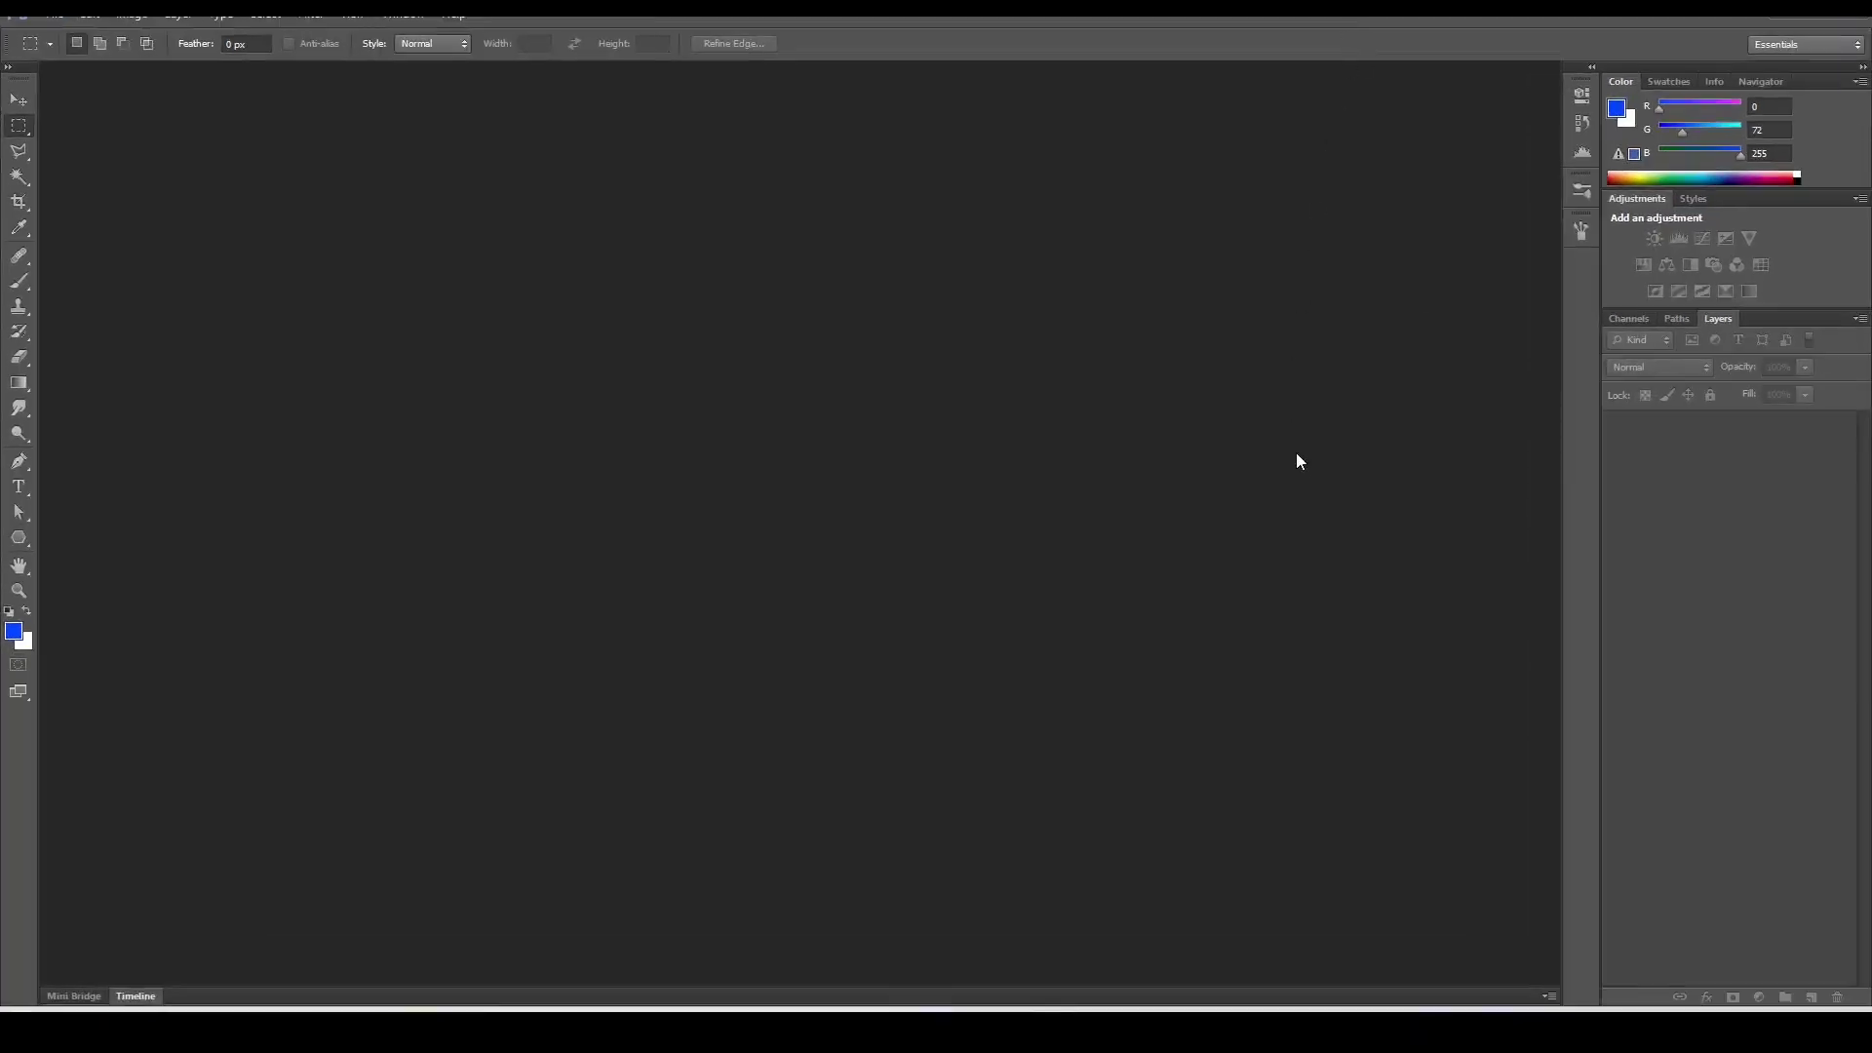
# - Create a new 2048 × 2048 pixel RGB document at 72 pixels/inch with a white background
pyautogui.hotkey('ctrl', 'n')
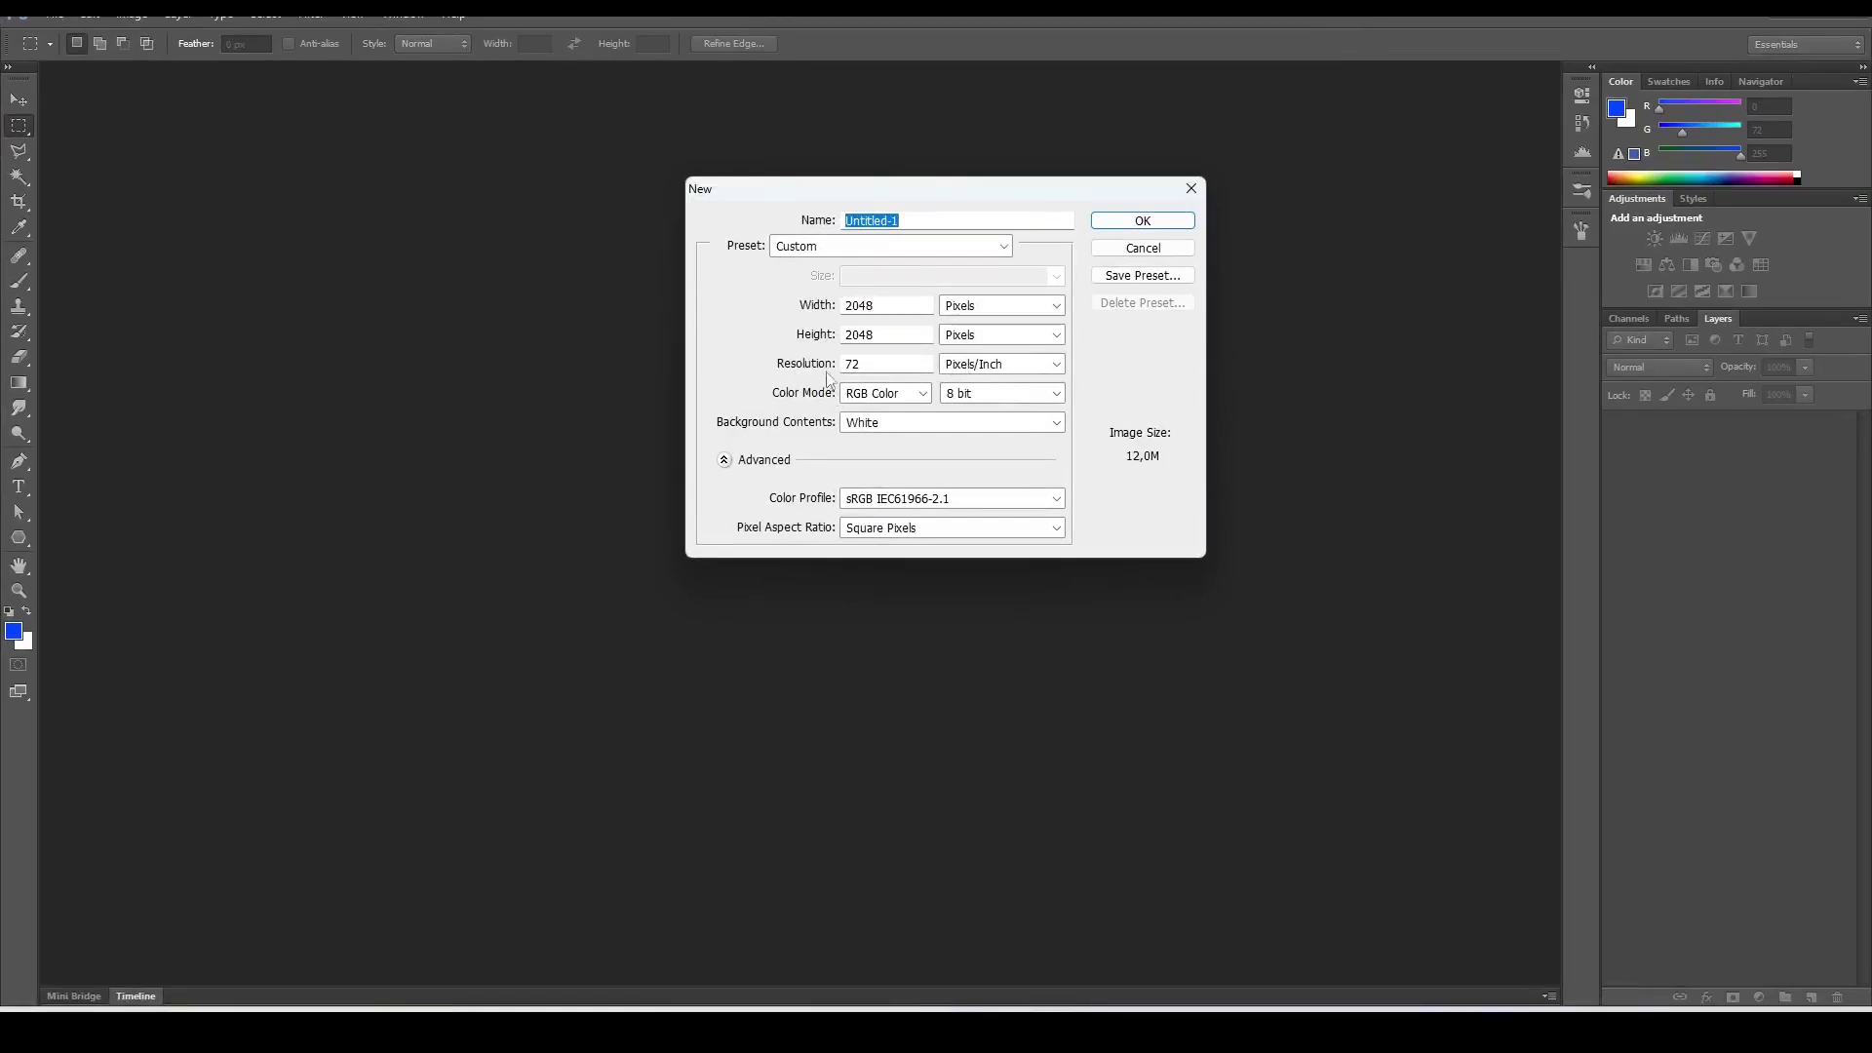
pyautogui.click(1168, 226)
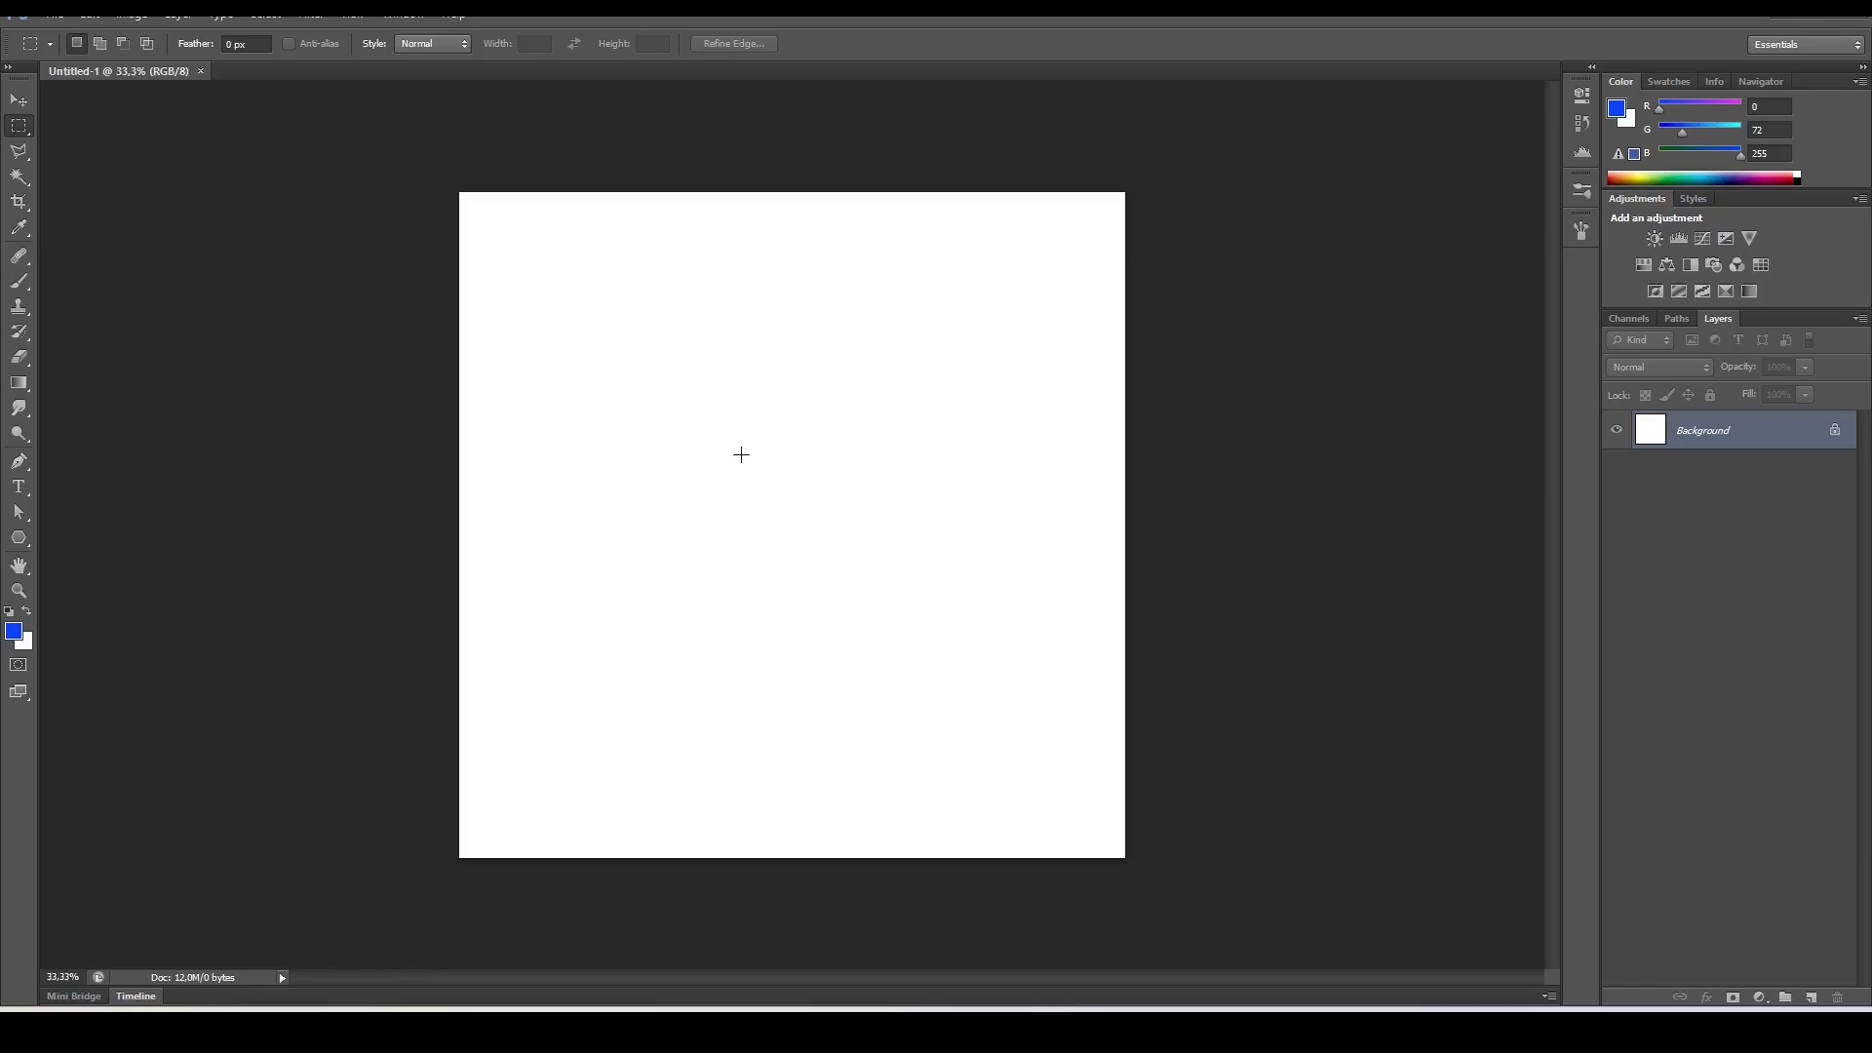
# - Make a square marquee selection near the centre of the canvas, about a third of its width
pyautogui.moveTo(741, 453); pyautogui.dragTo(856, 565)
pyautogui.click(702, 402)
pyautogui.moveTo(645, 347); pyautogui.dragTo(966, 672)
pyautogui.click(965, 671)
pyautogui.moveTo(796, 520); pyautogui.dragTo(912, 676)
# - Add a new layer named Isometric Grid, keeping the square selection active
pyautogui.hotkey('ctrl', 'shift', 'n')
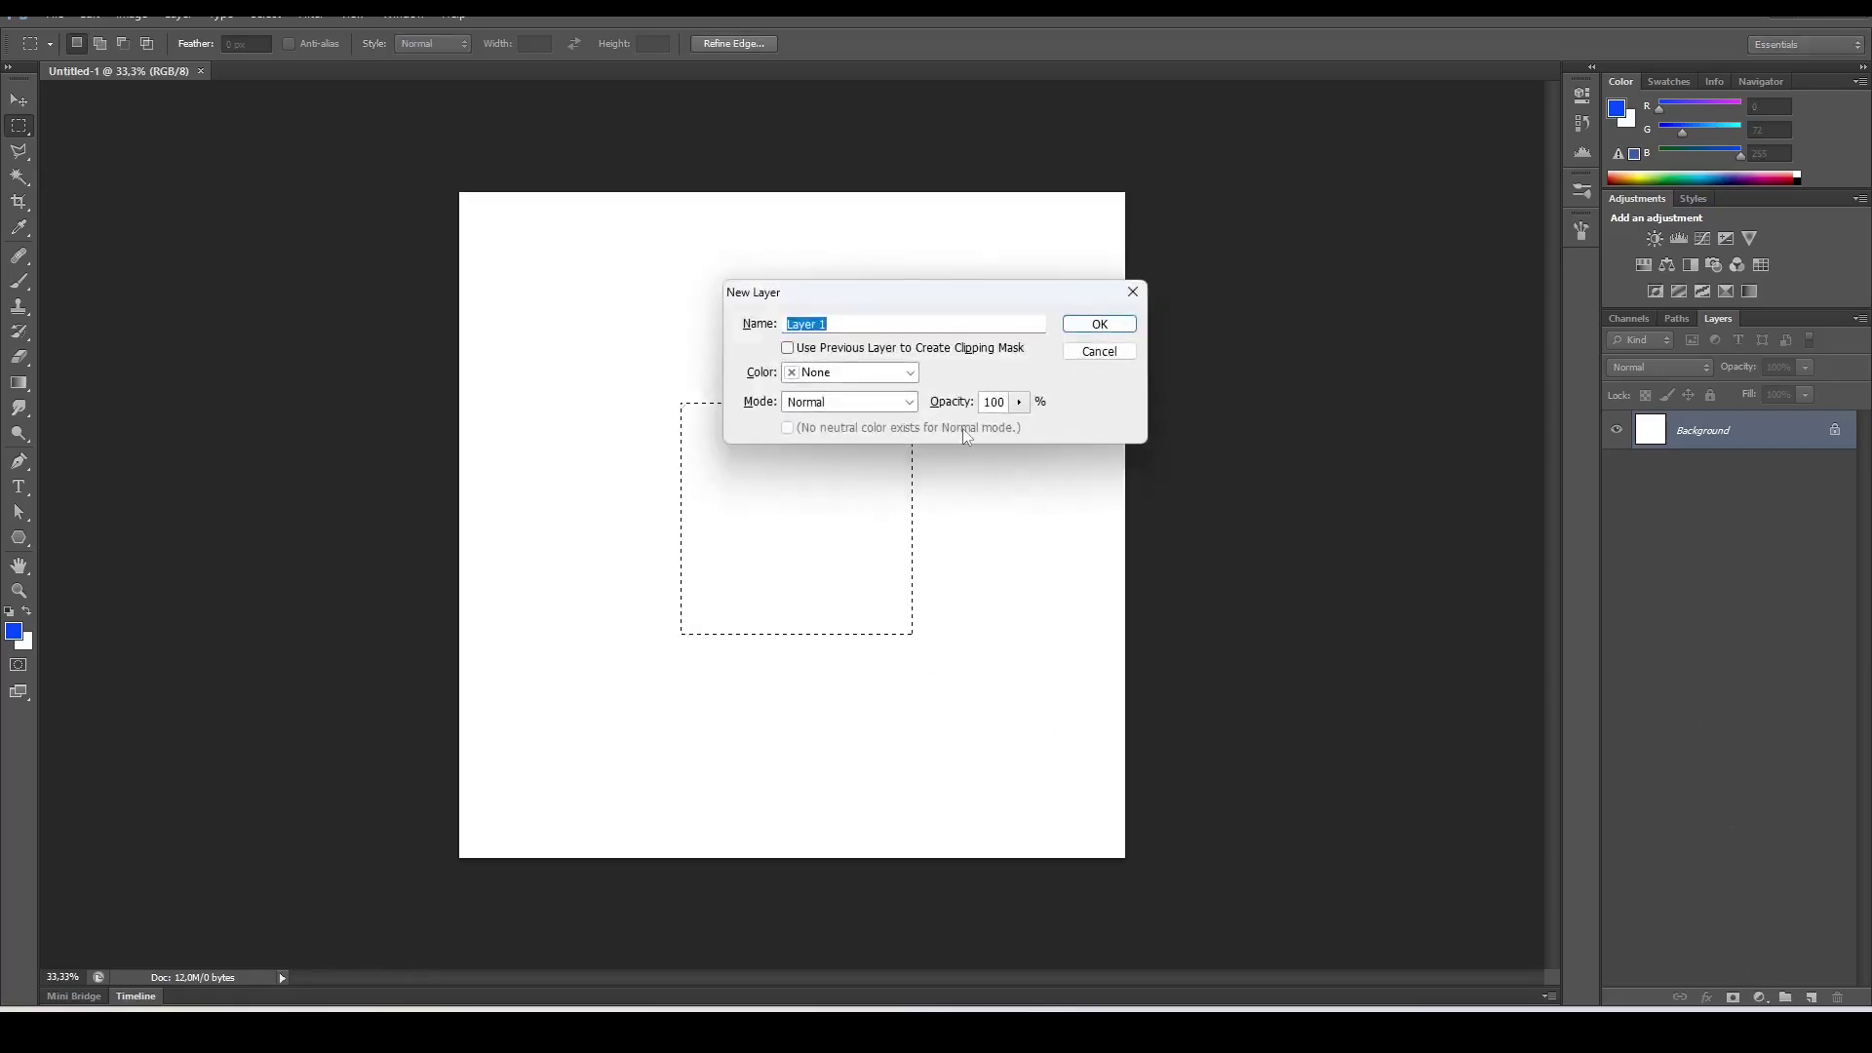
pyautogui.write('1')
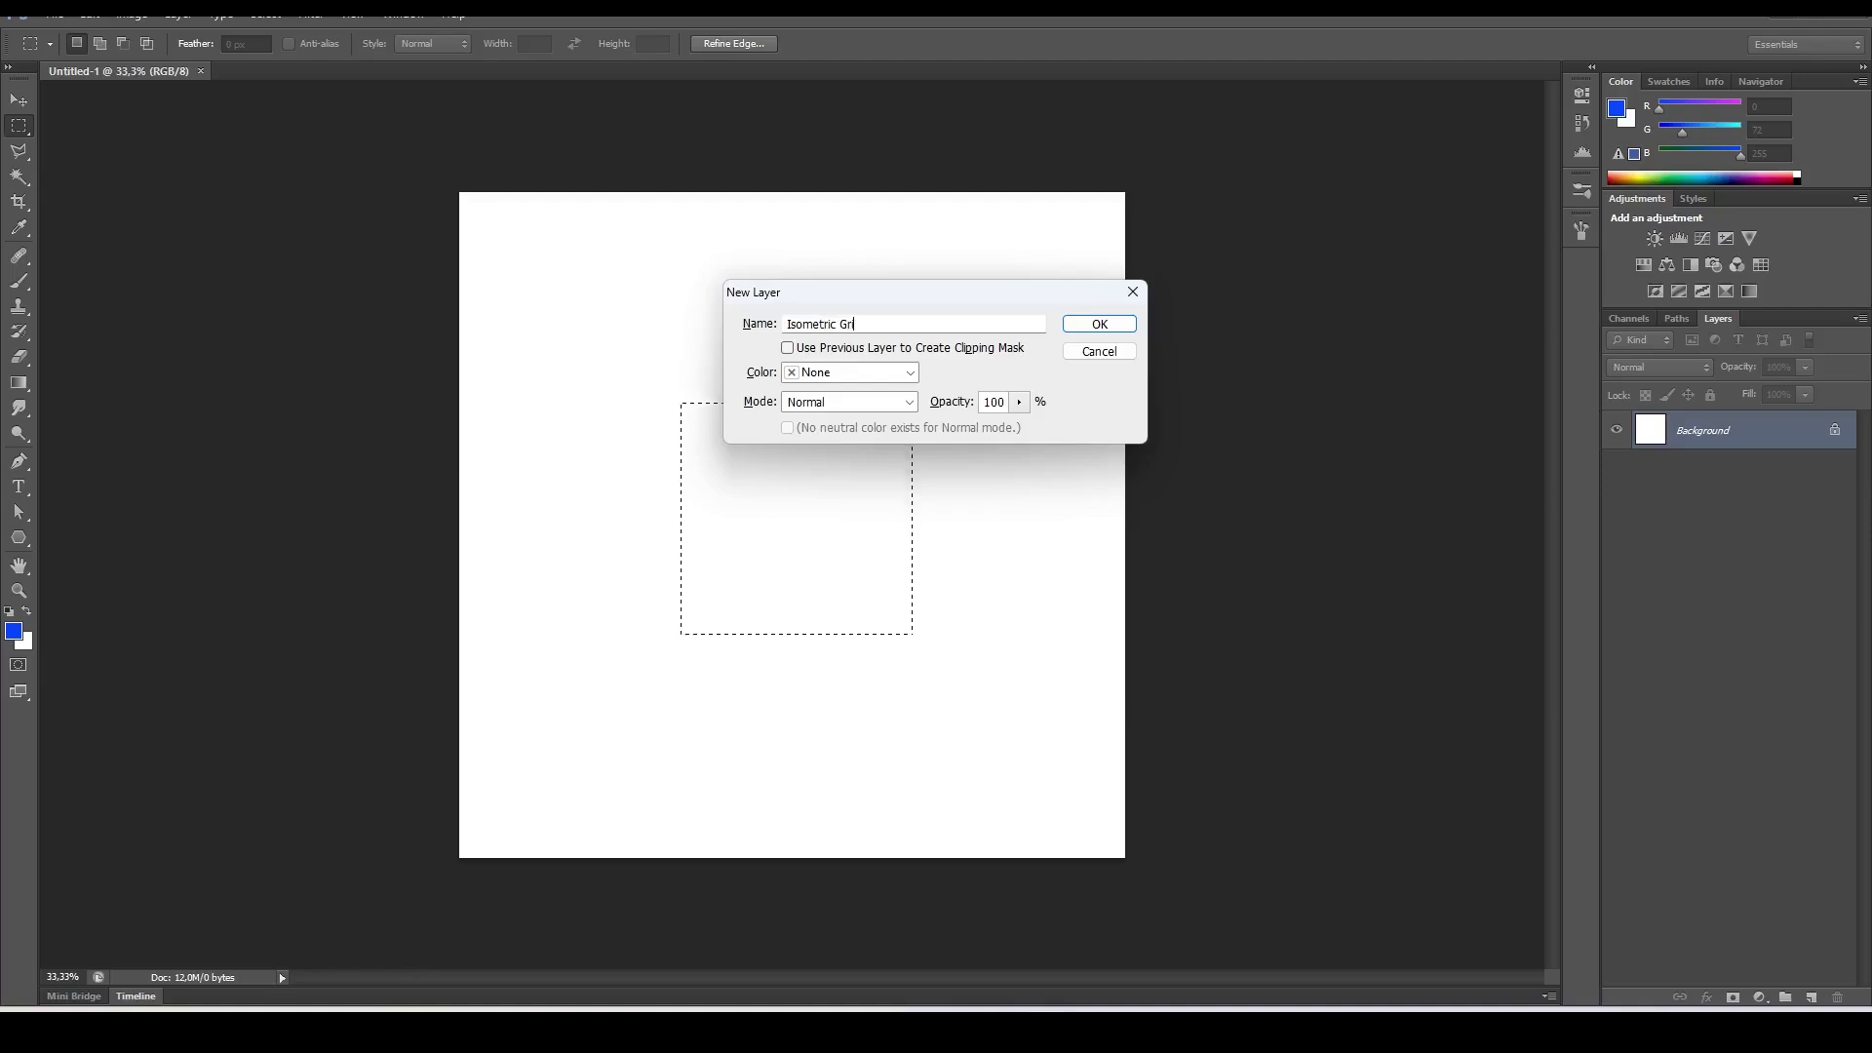
pyautogui.click(1102, 324)
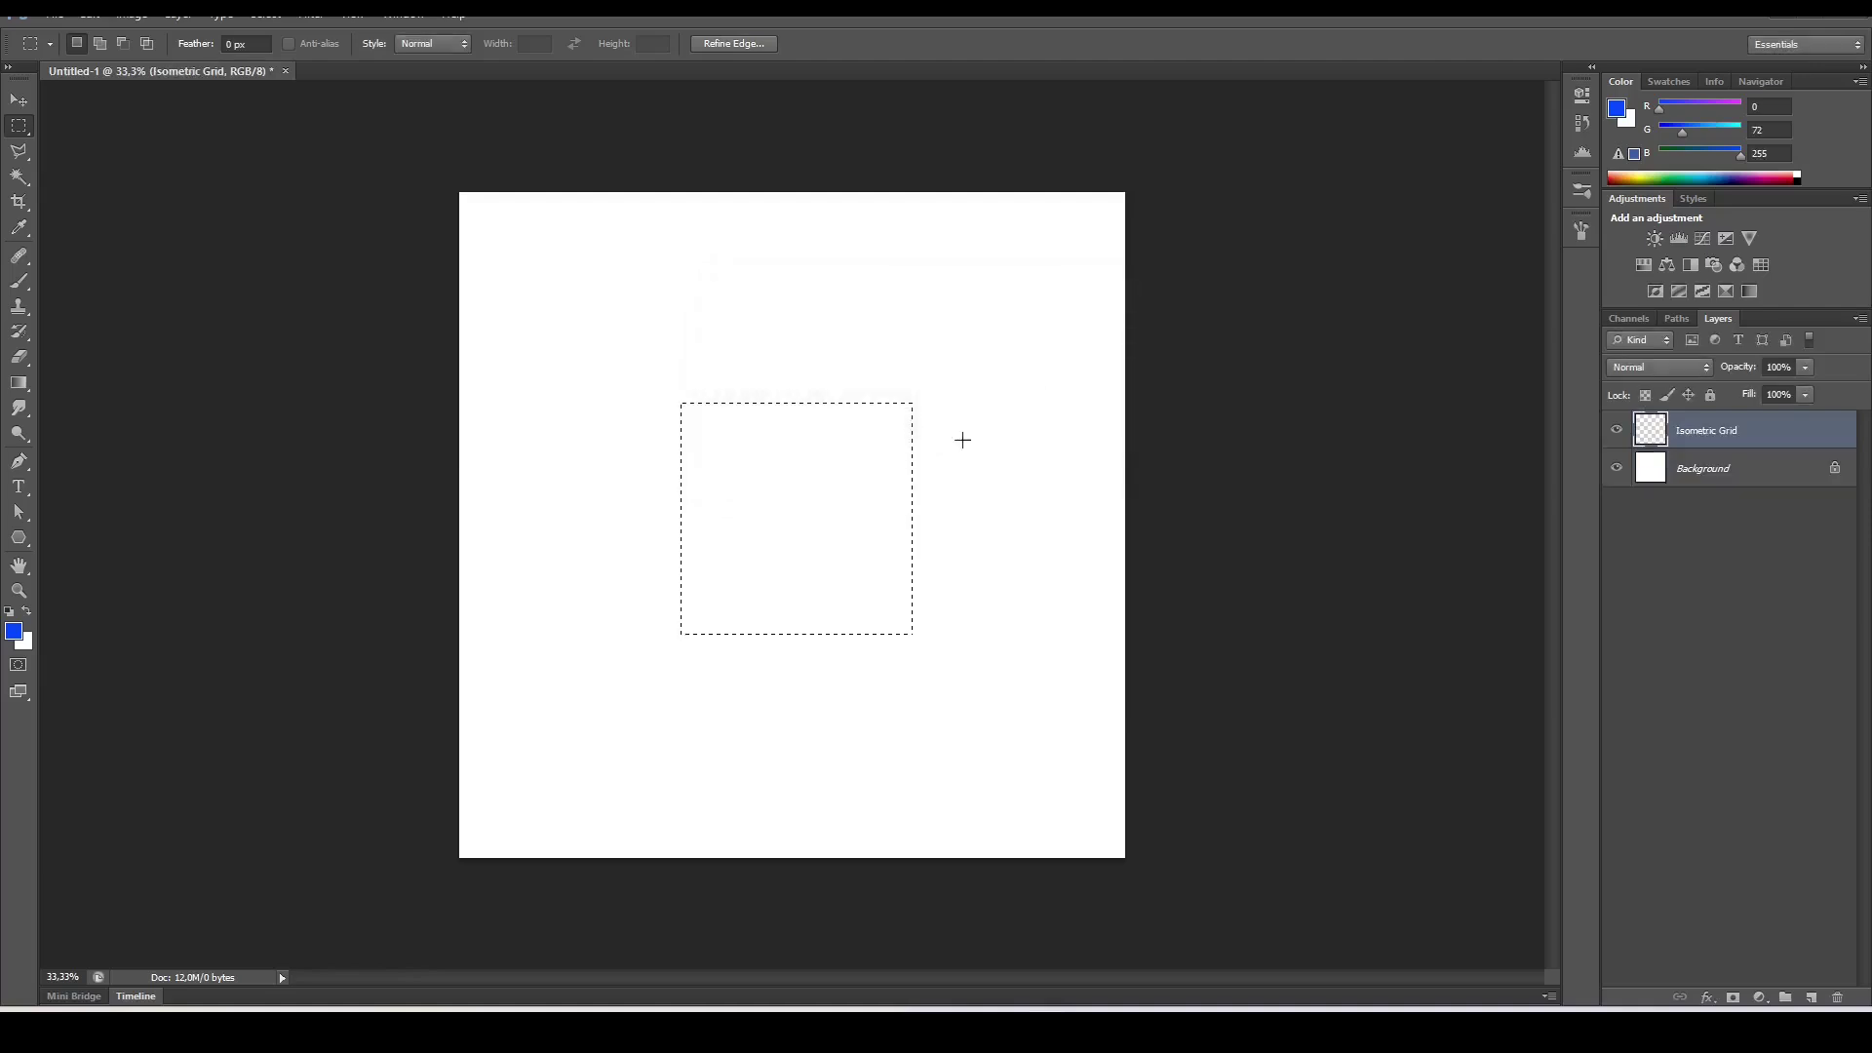
# - Stroke the square selection with a 4 px pure red (ff0000) line centred on its edge
pyautogui.rightClick(860, 505)
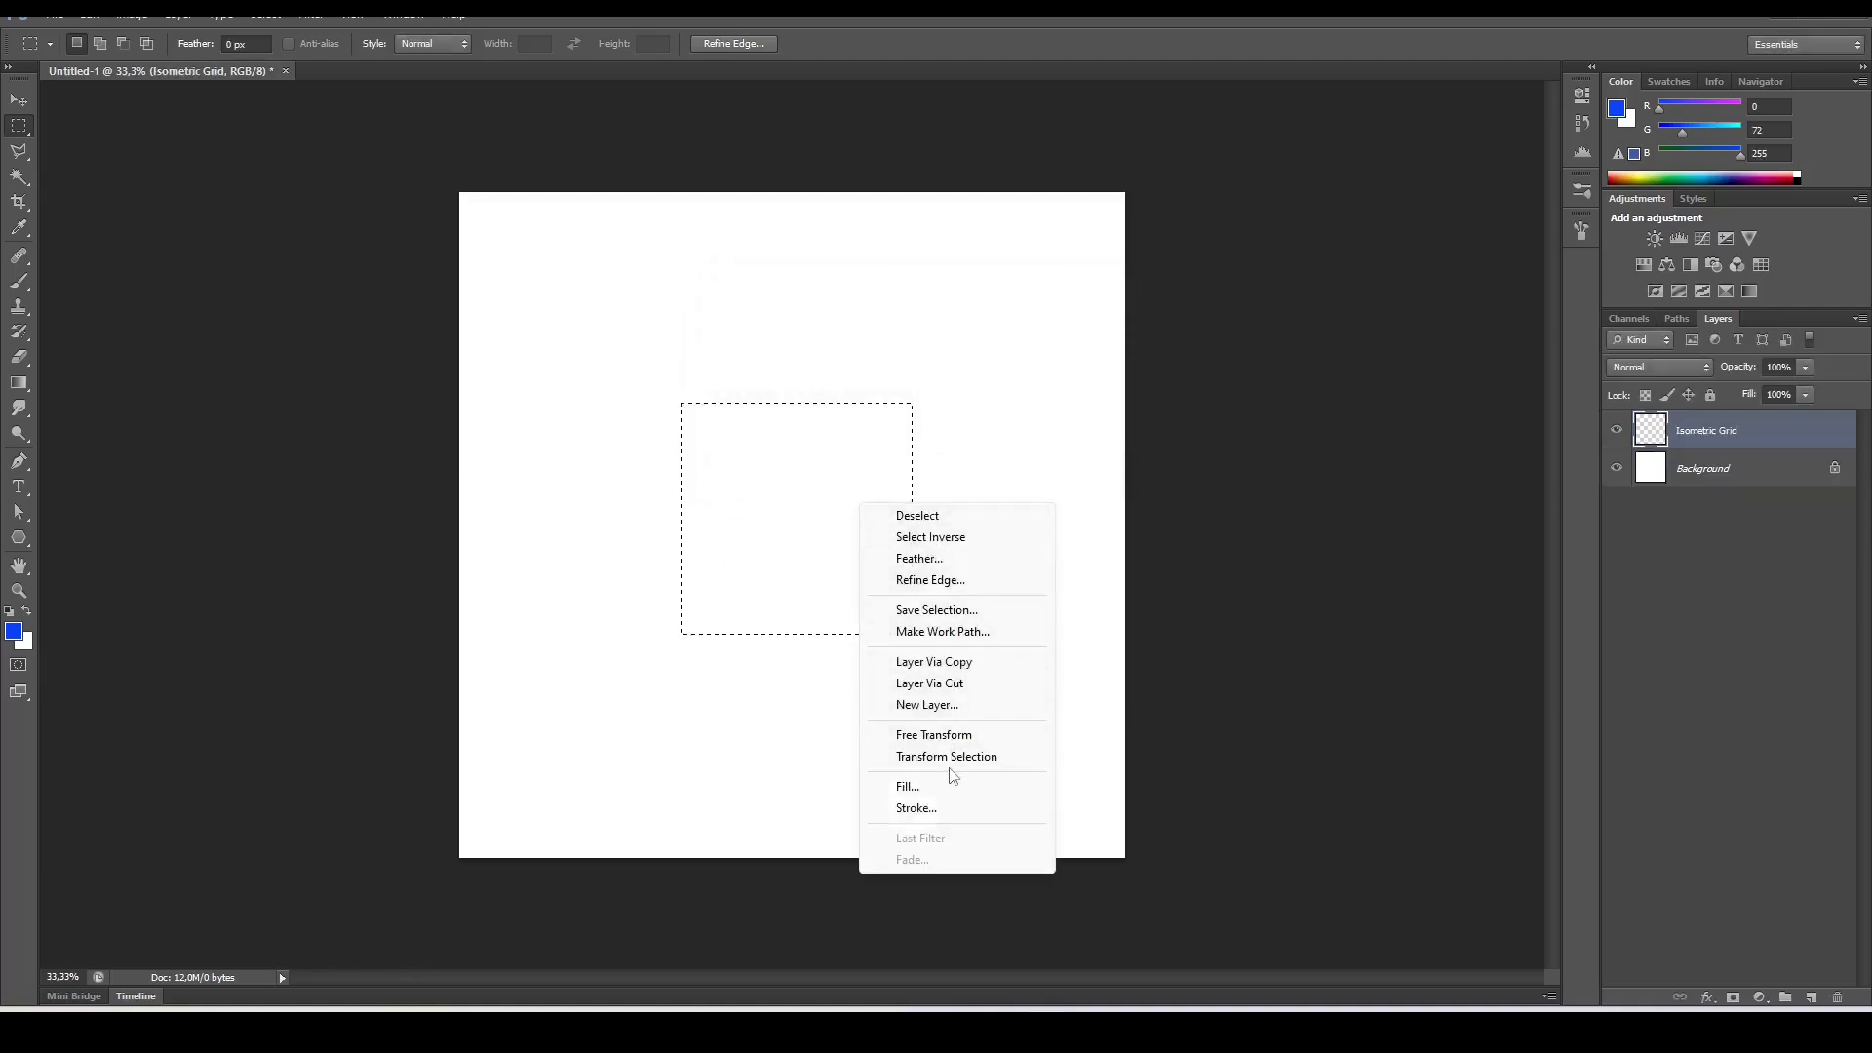
pyautogui.click(913, 813)
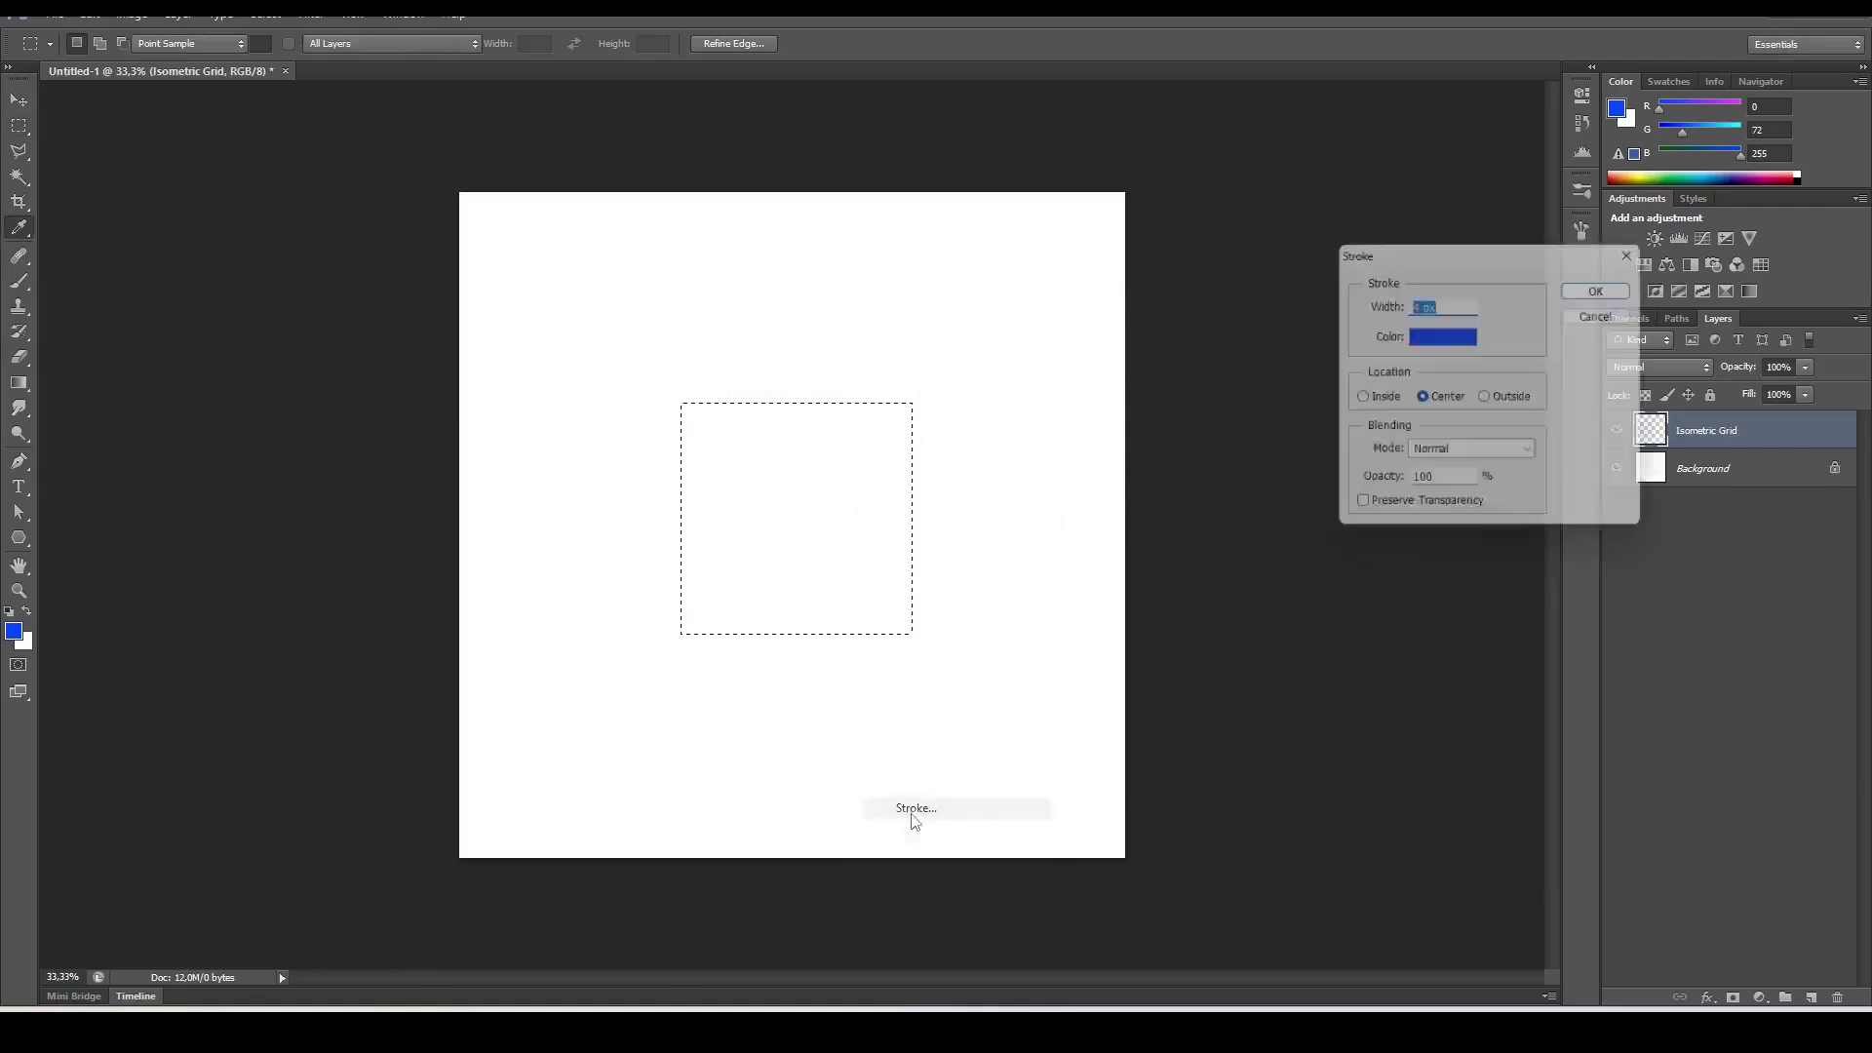
pyautogui.click(1443, 336)
pyautogui.moveTo(834, 771)
pyautogui.mouseDown()
pyautogui.moveTo(828, 741)
pyautogui.moveTo(828, 780)
pyautogui.mouseUp()
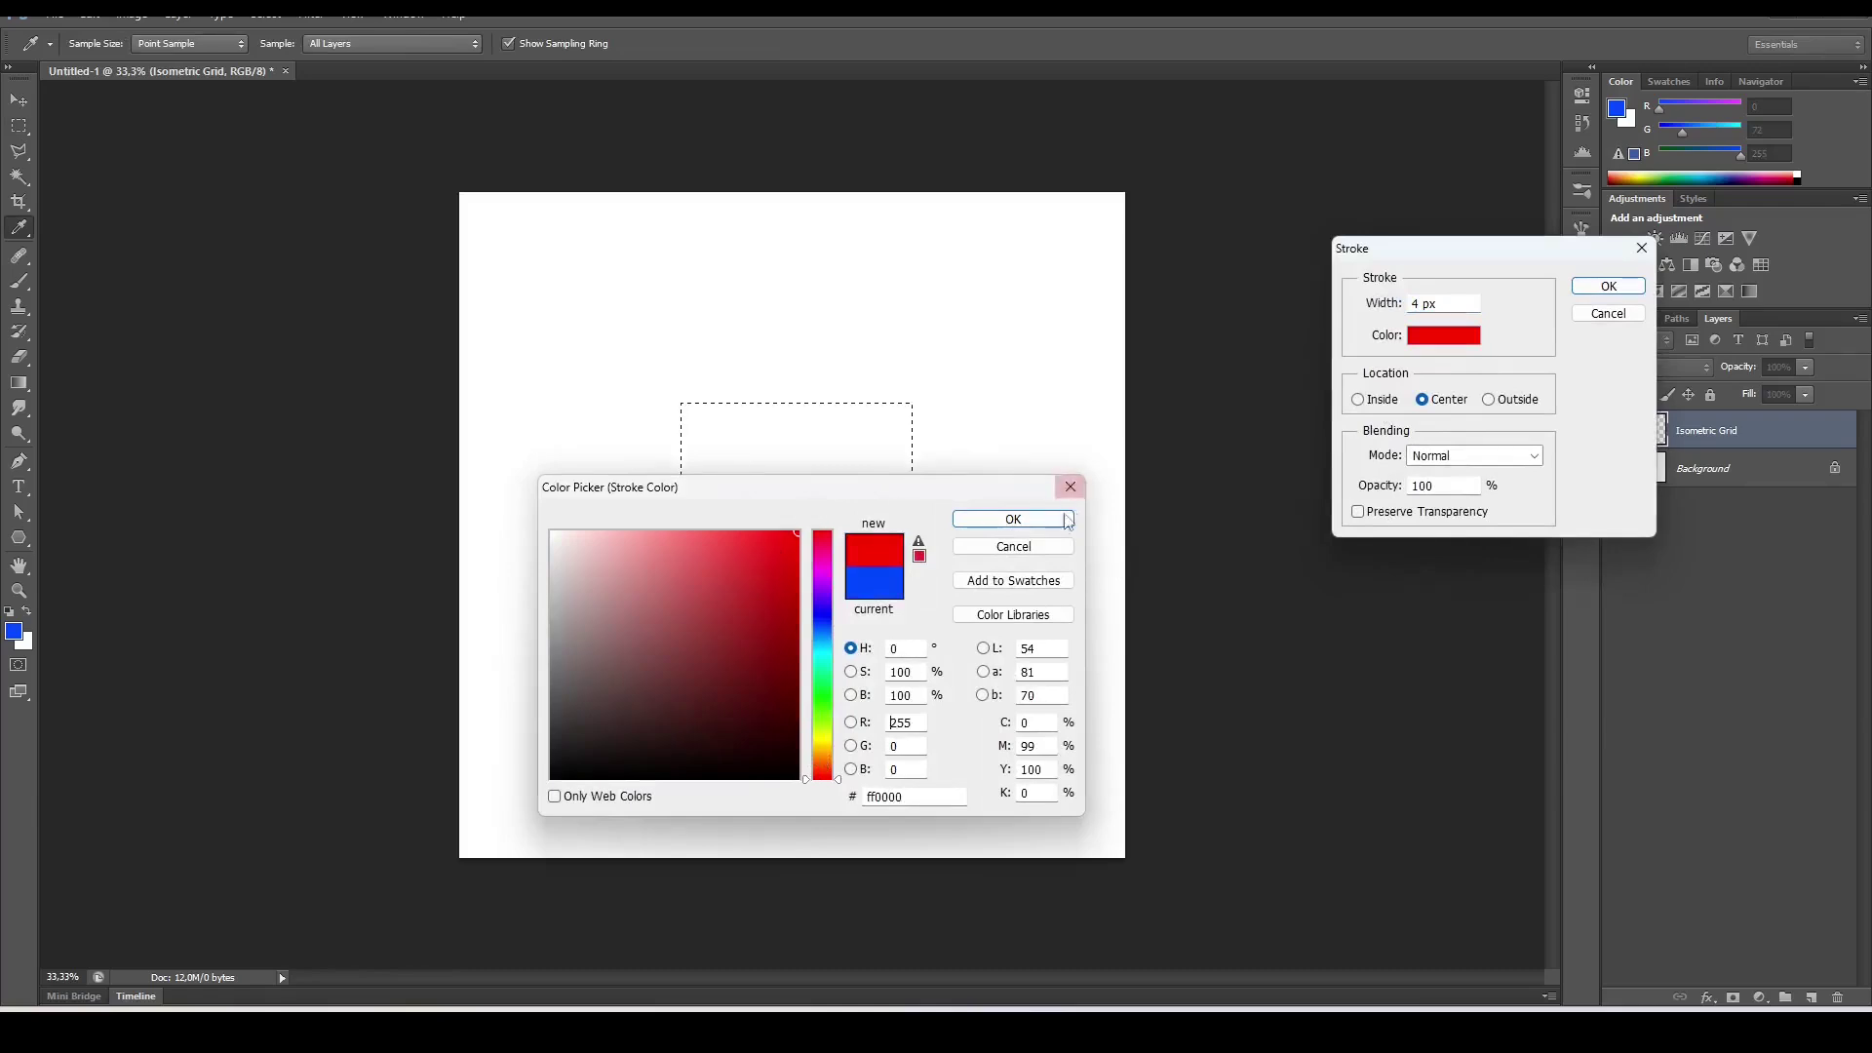
pyautogui.click(1014, 518)
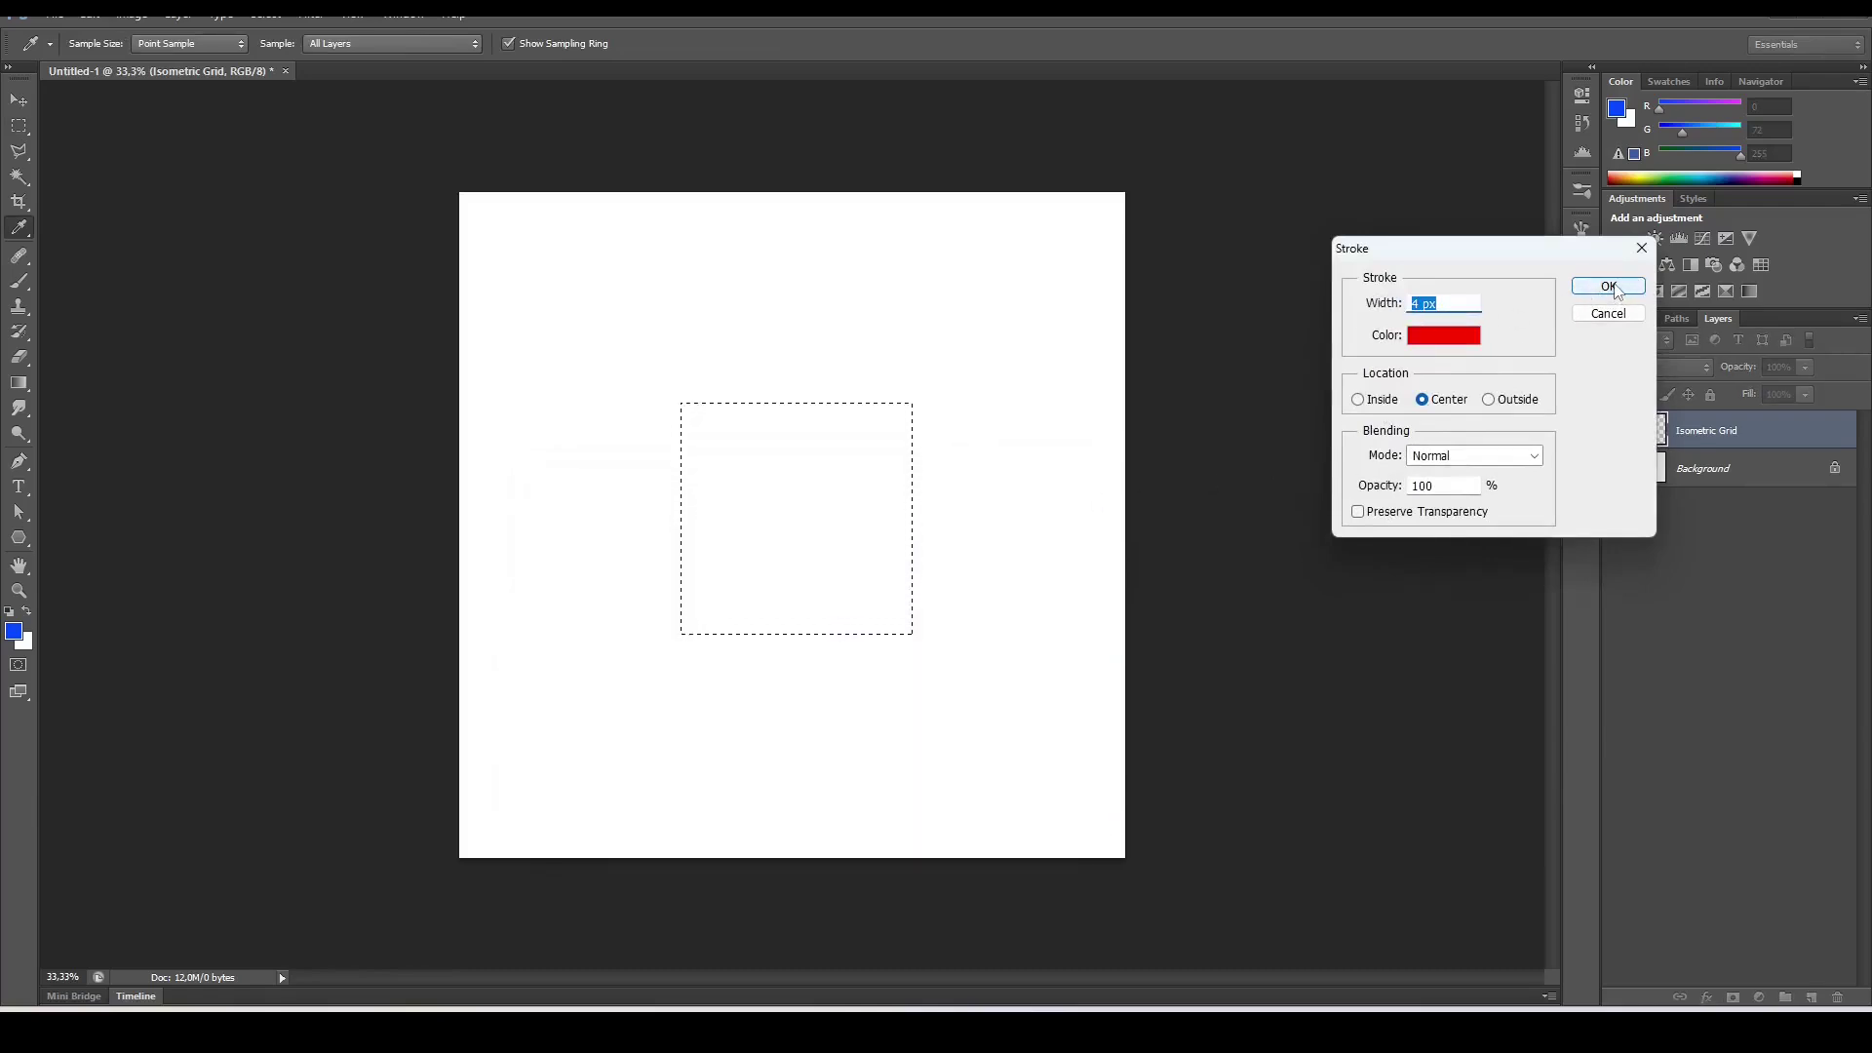
pyautogui.click(1609, 287)
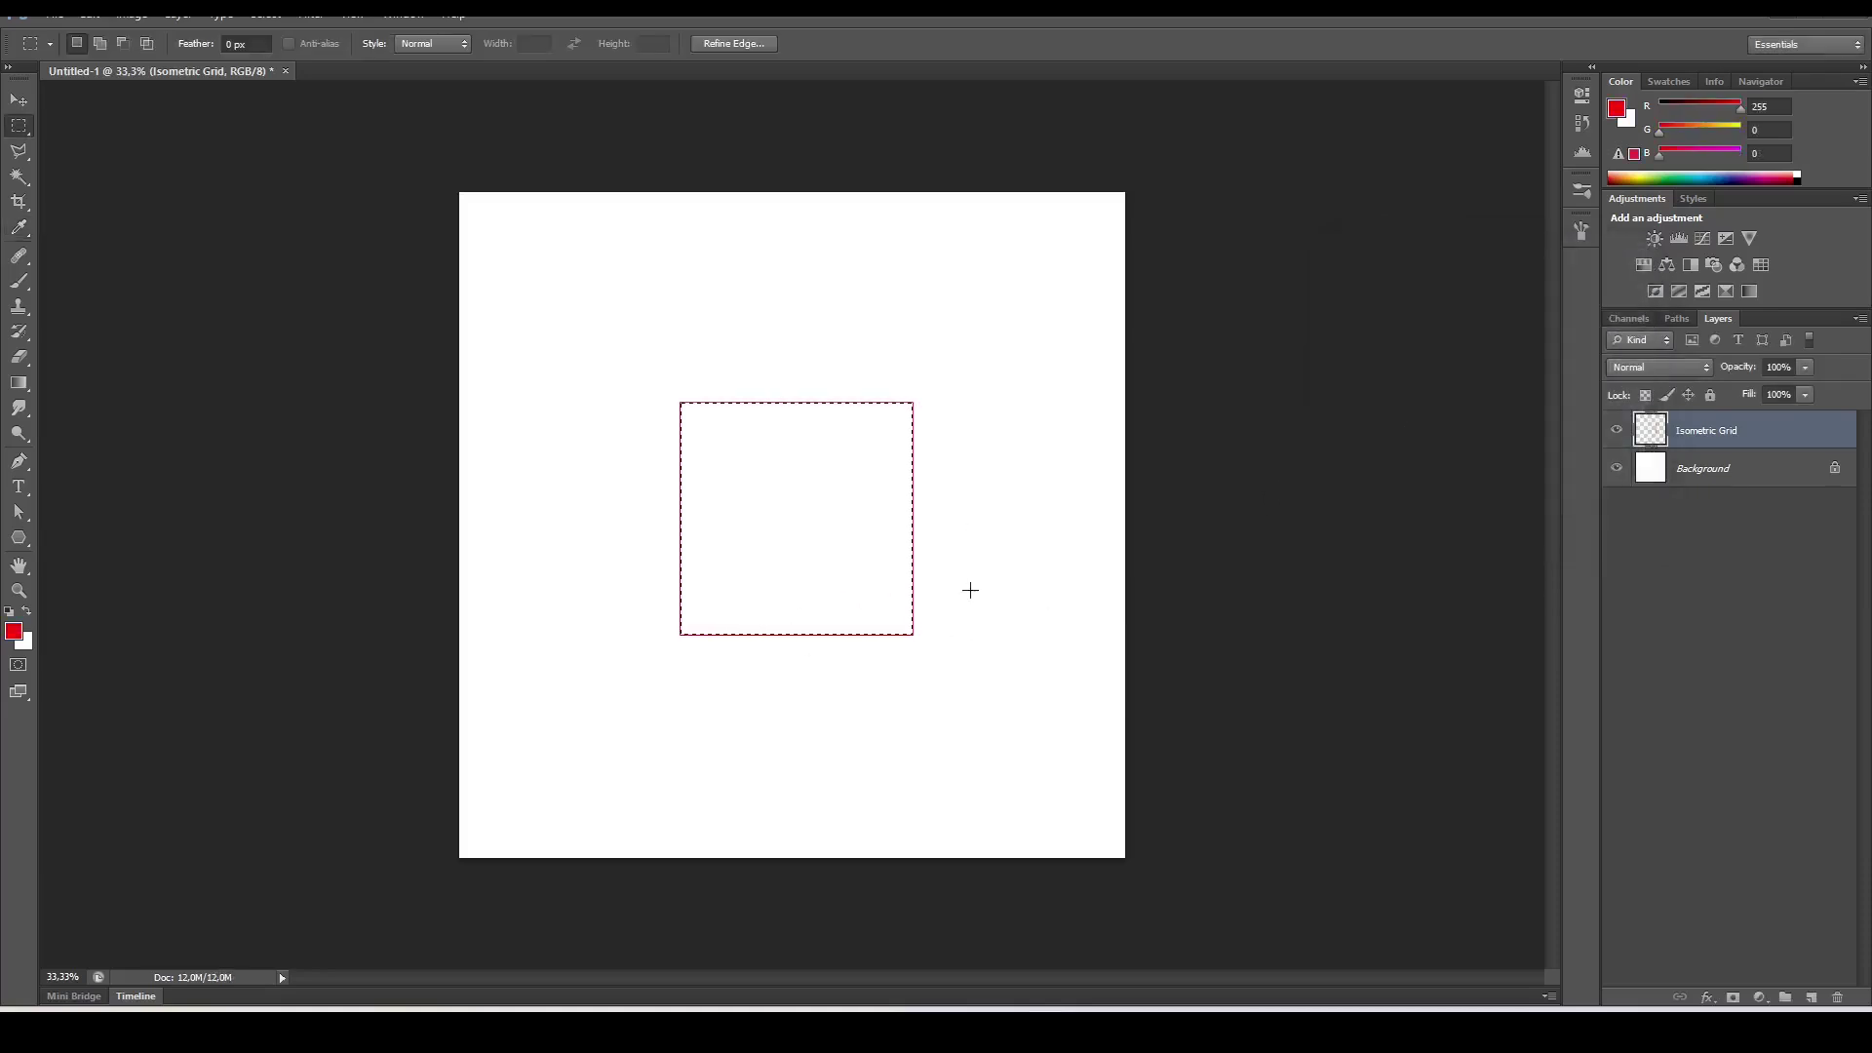
# - Stroke the square selection again in red at 8 px width, centred, and deselect it
pyautogui.rightClick(838, 526)
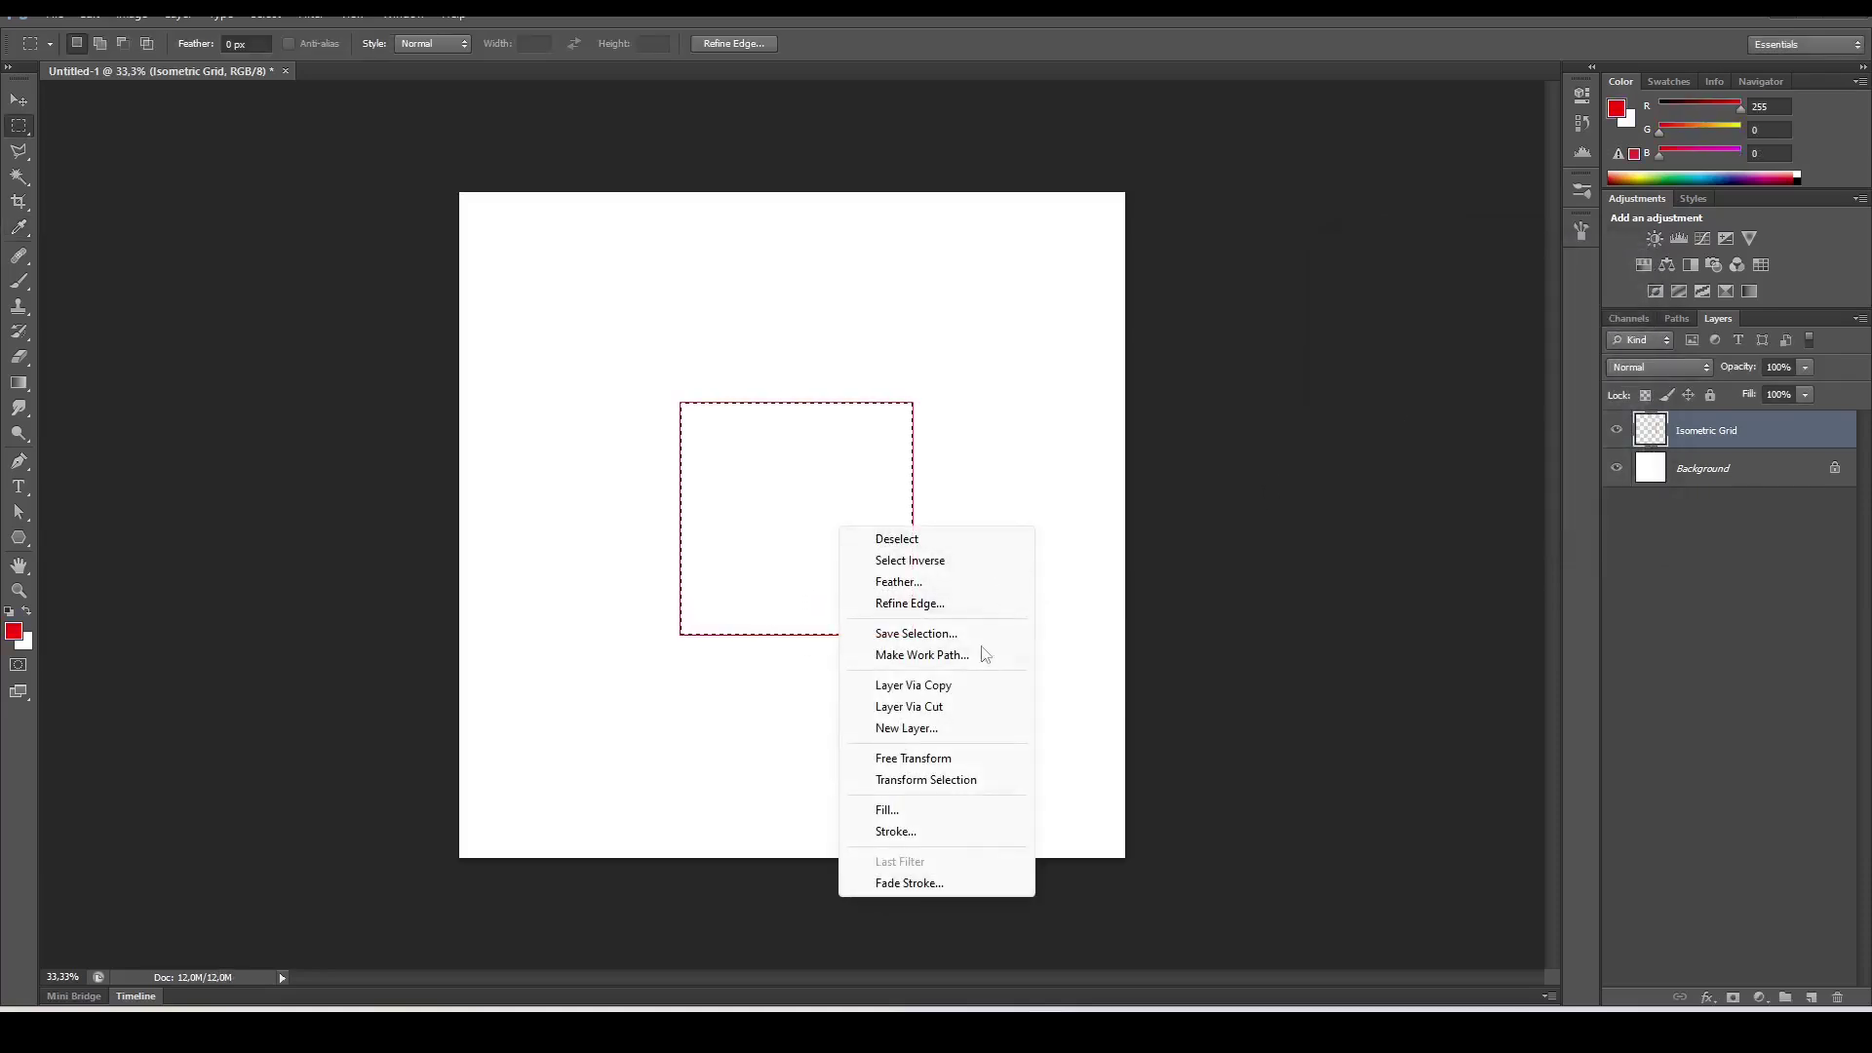
pyautogui.click(902, 835)
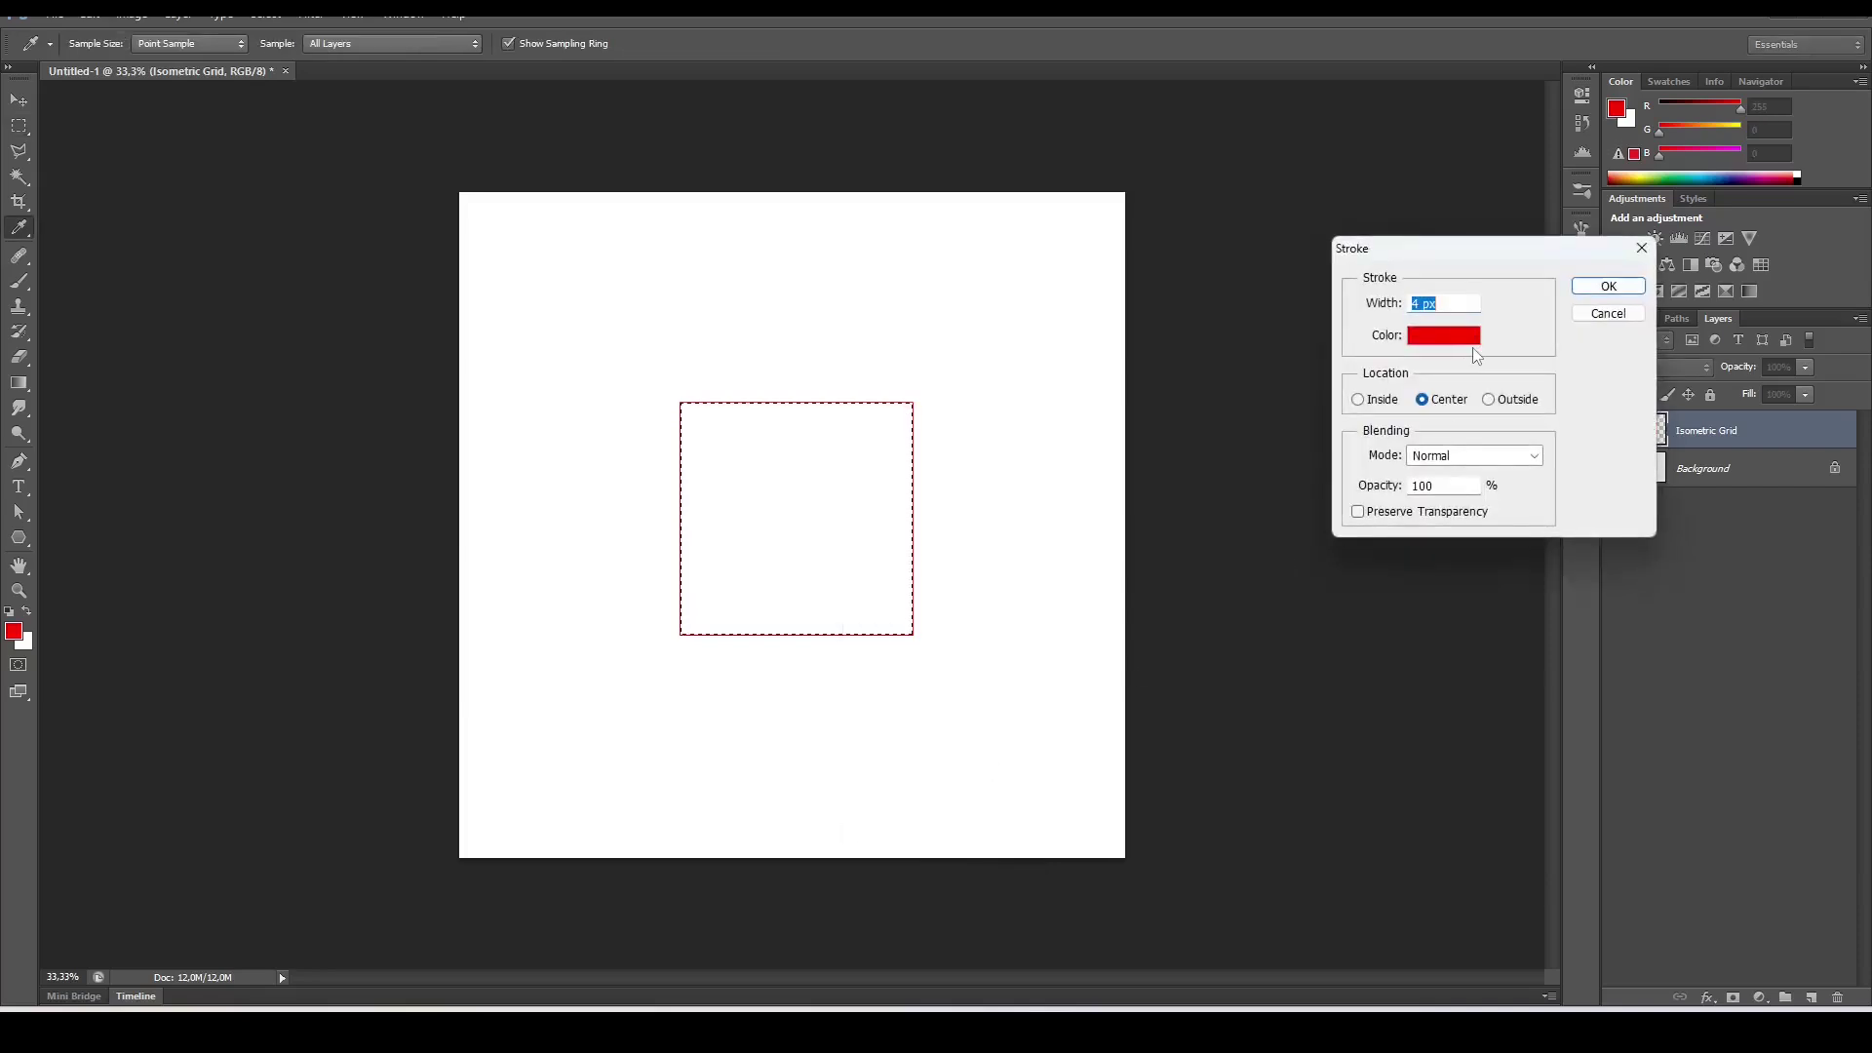
pyautogui.write('8')
pyautogui.click(1606, 285)
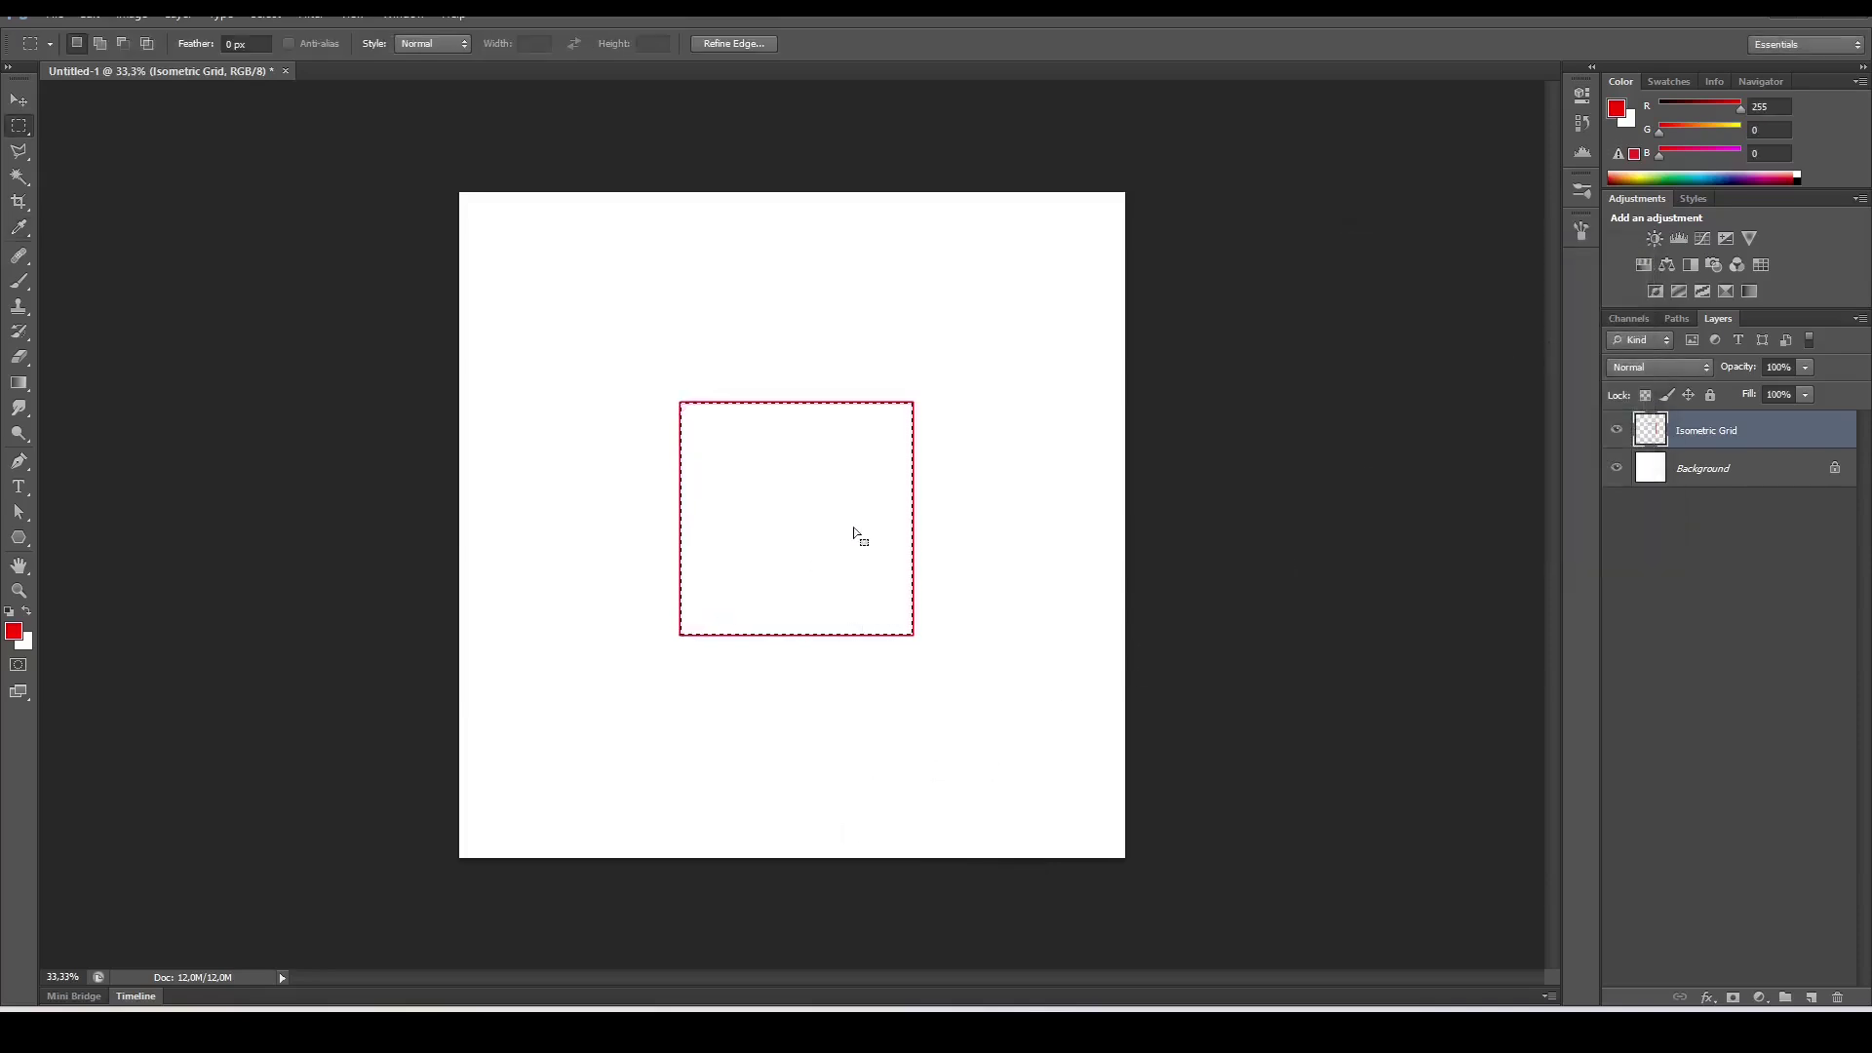
pyautogui.hotkey('ctrl', 'd')
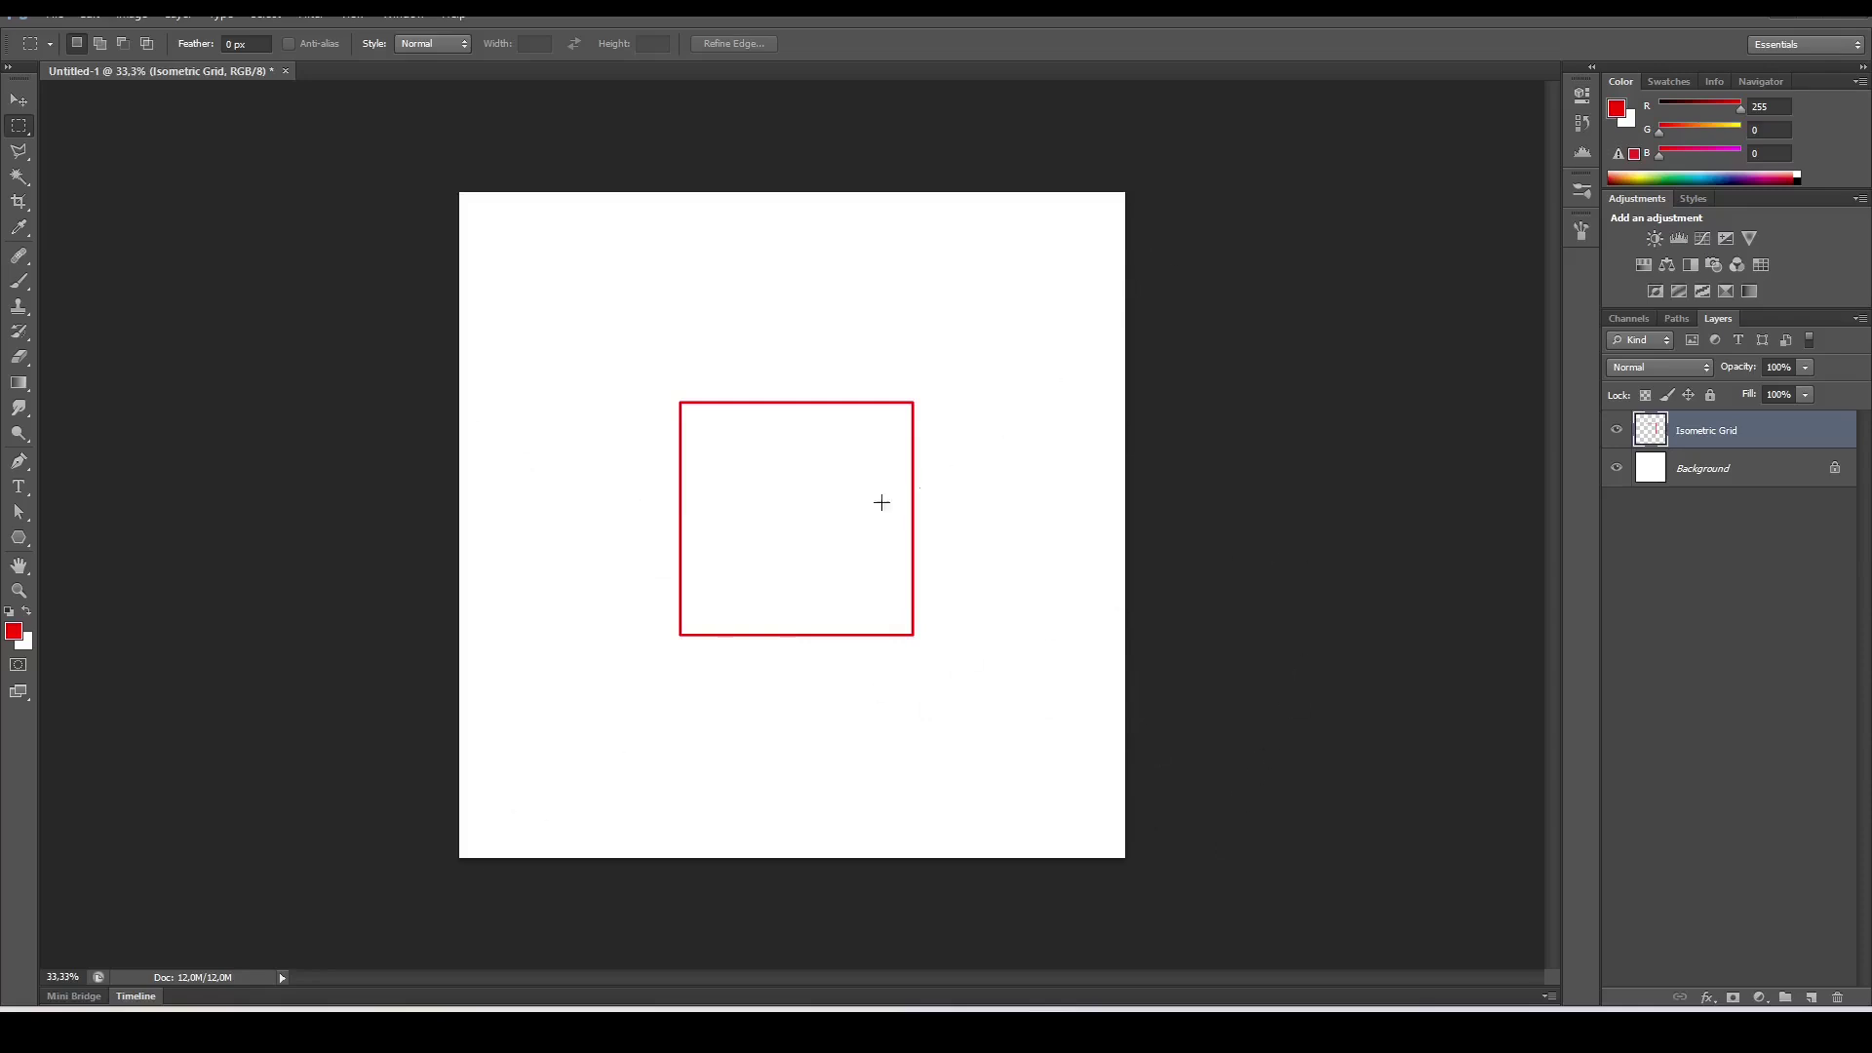
# - Select a rectangle covering the square's two vertical sides while leaving out its horizontal red lines
pyautogui.press('z')
pyautogui.moveTo(685, 401); pyautogui.dragTo(744, 462)
pyautogui.moveTo(1199, 581); pyautogui.dragTo(923, 384)
pyautogui.press('m')
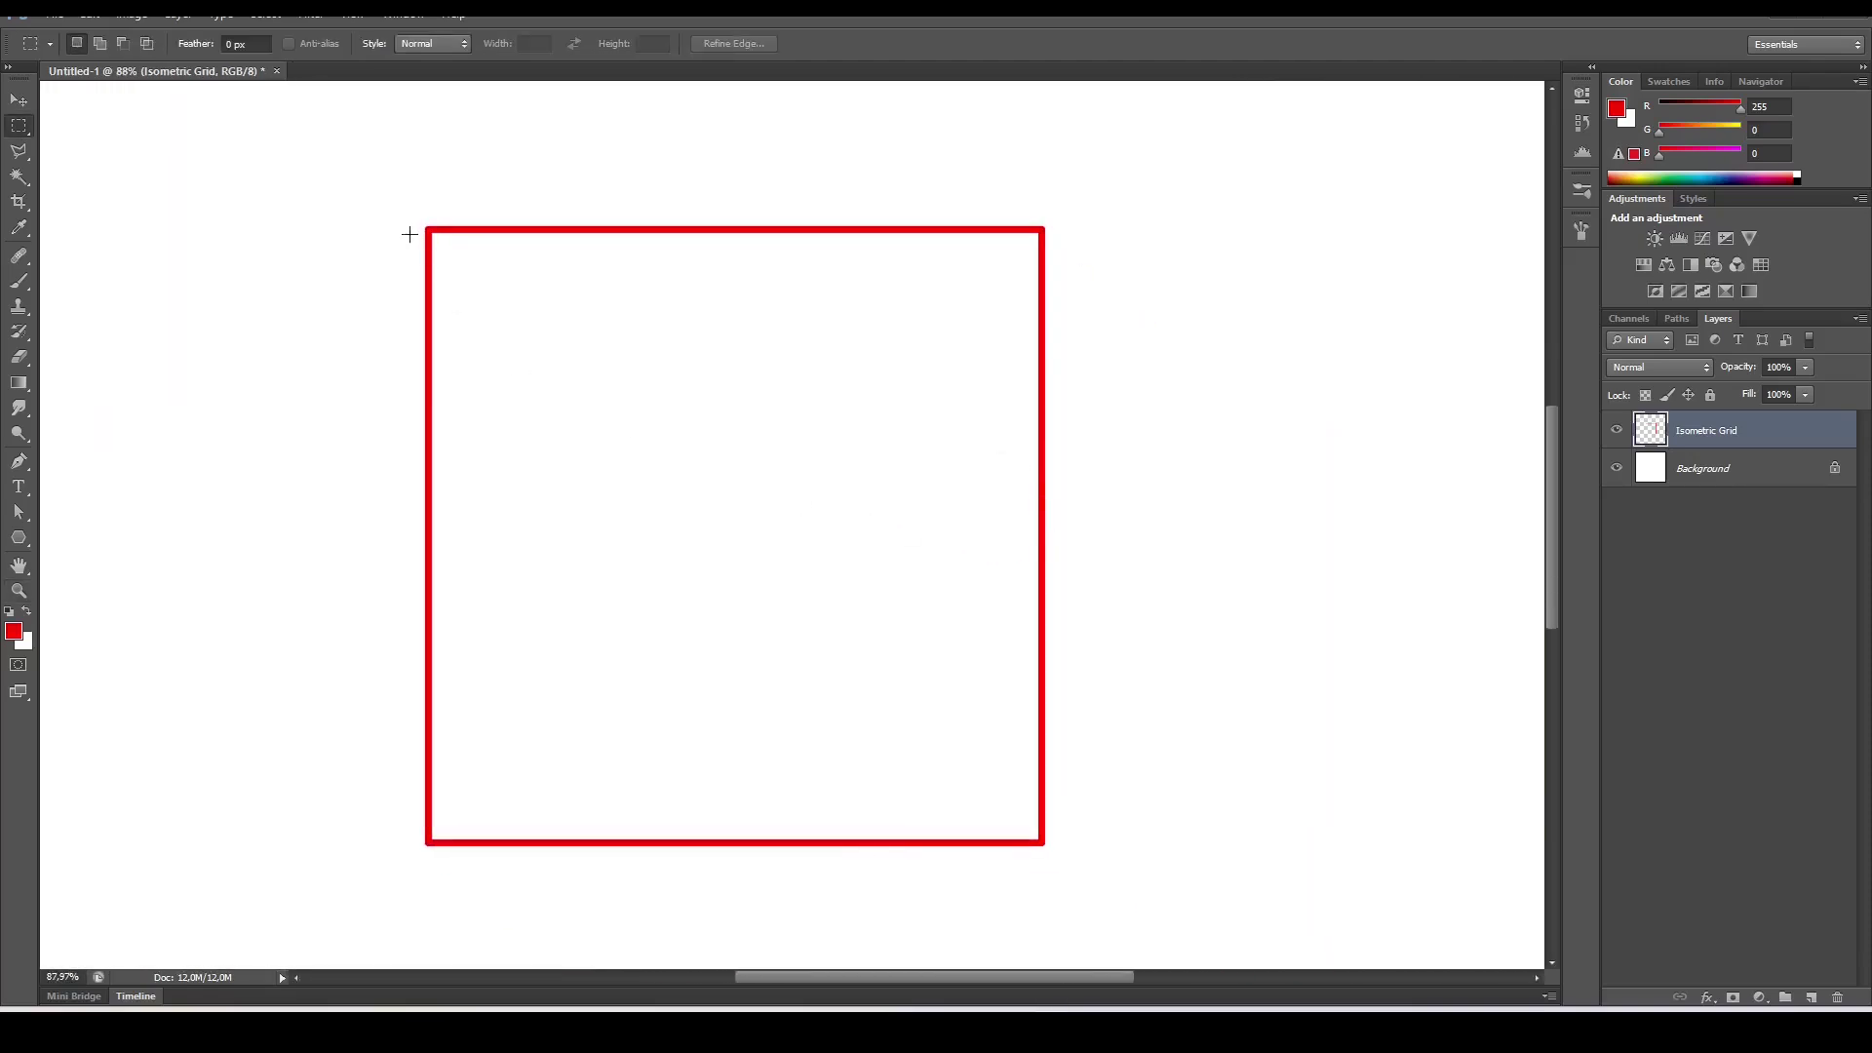
pyautogui.moveTo(409, 234); pyautogui.dragTo(1086, 836)
# - Add a bright green solid colour fill layer from the selection and clip it to the Isometric Grid layer
pyautogui.click(1759, 999)
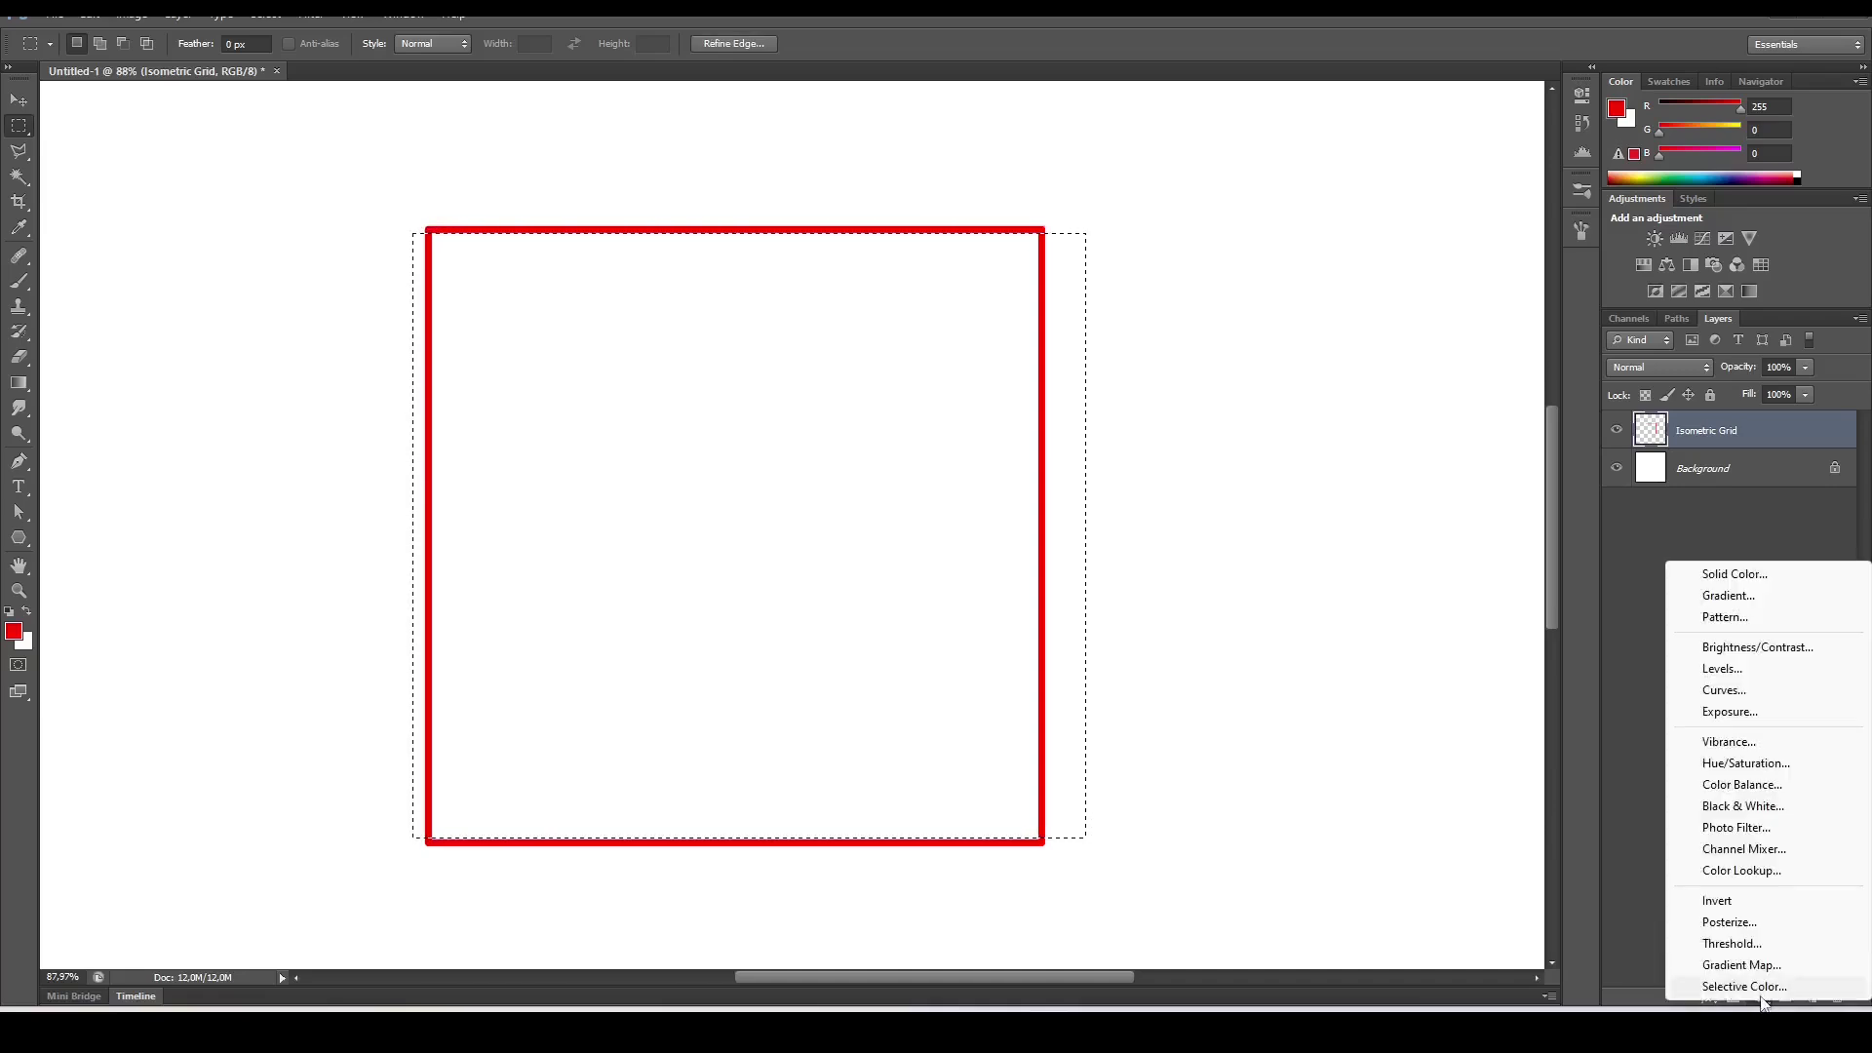
pyautogui.click(1734, 574)
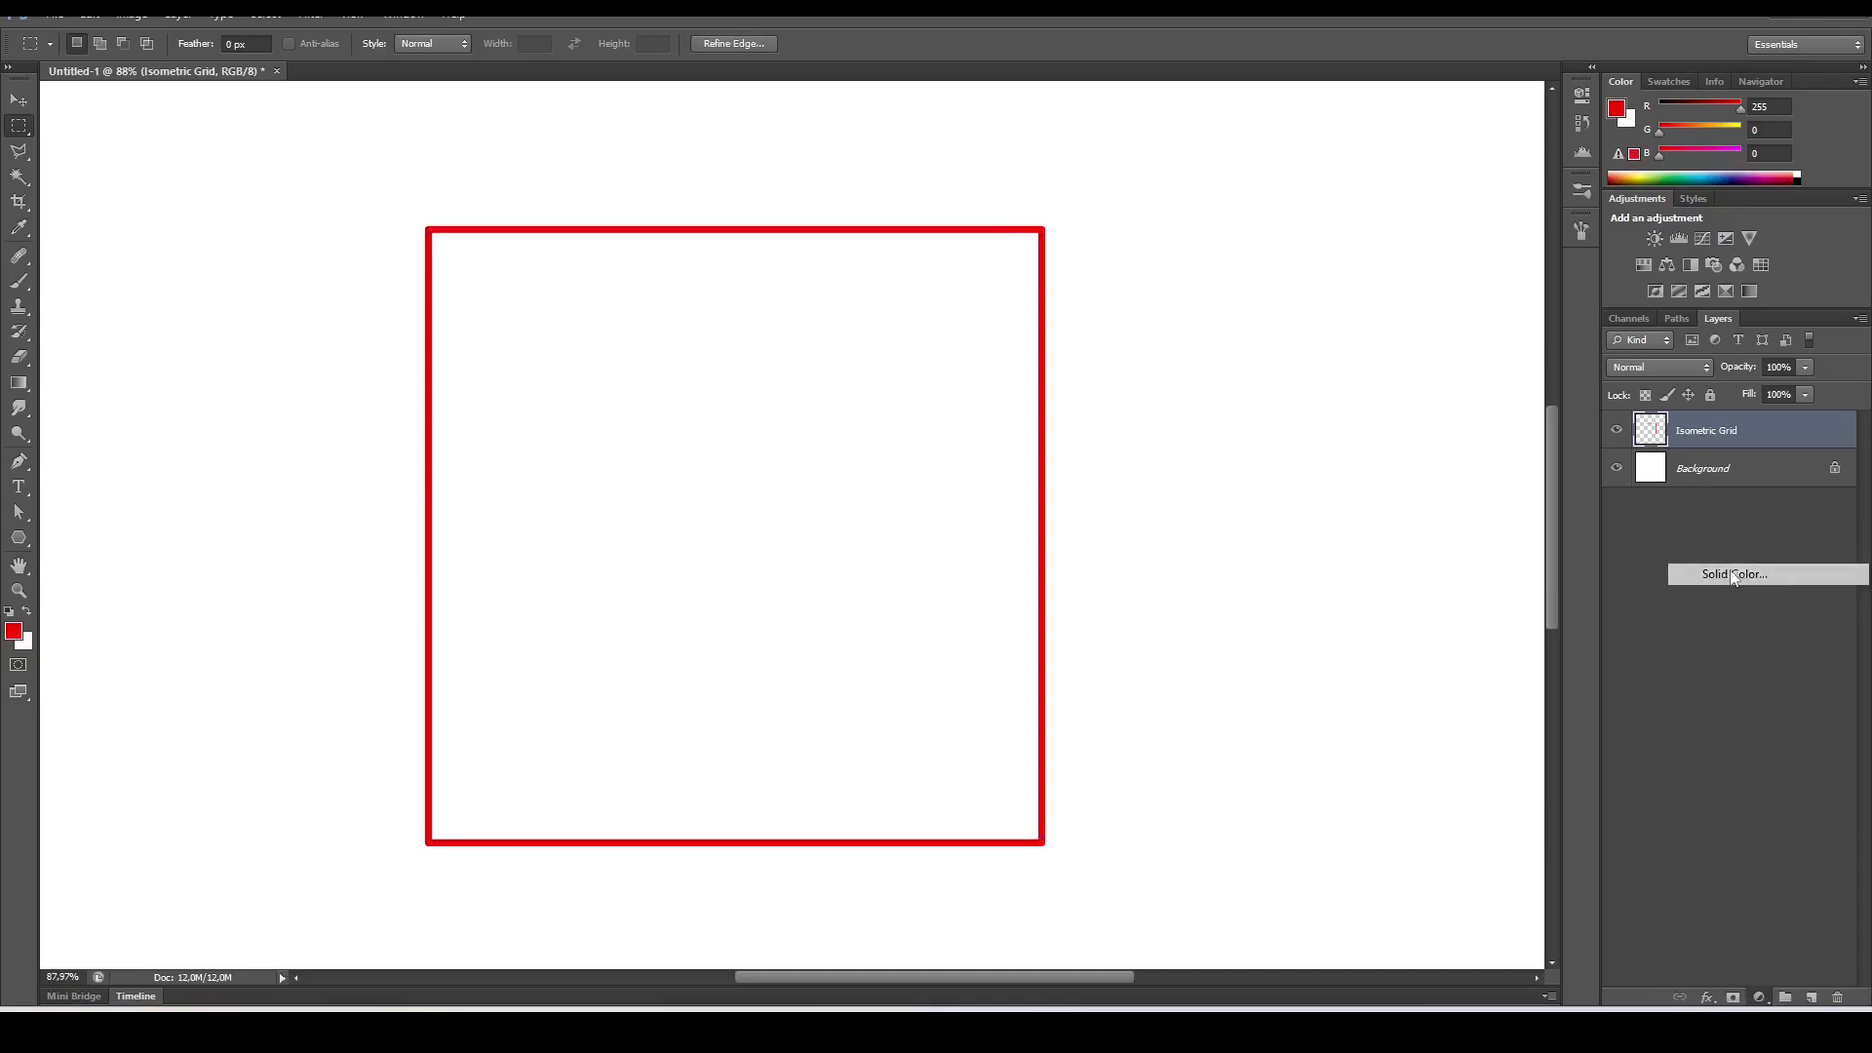
pyautogui.moveTo(828, 771); pyautogui.dragTo(827, 716)
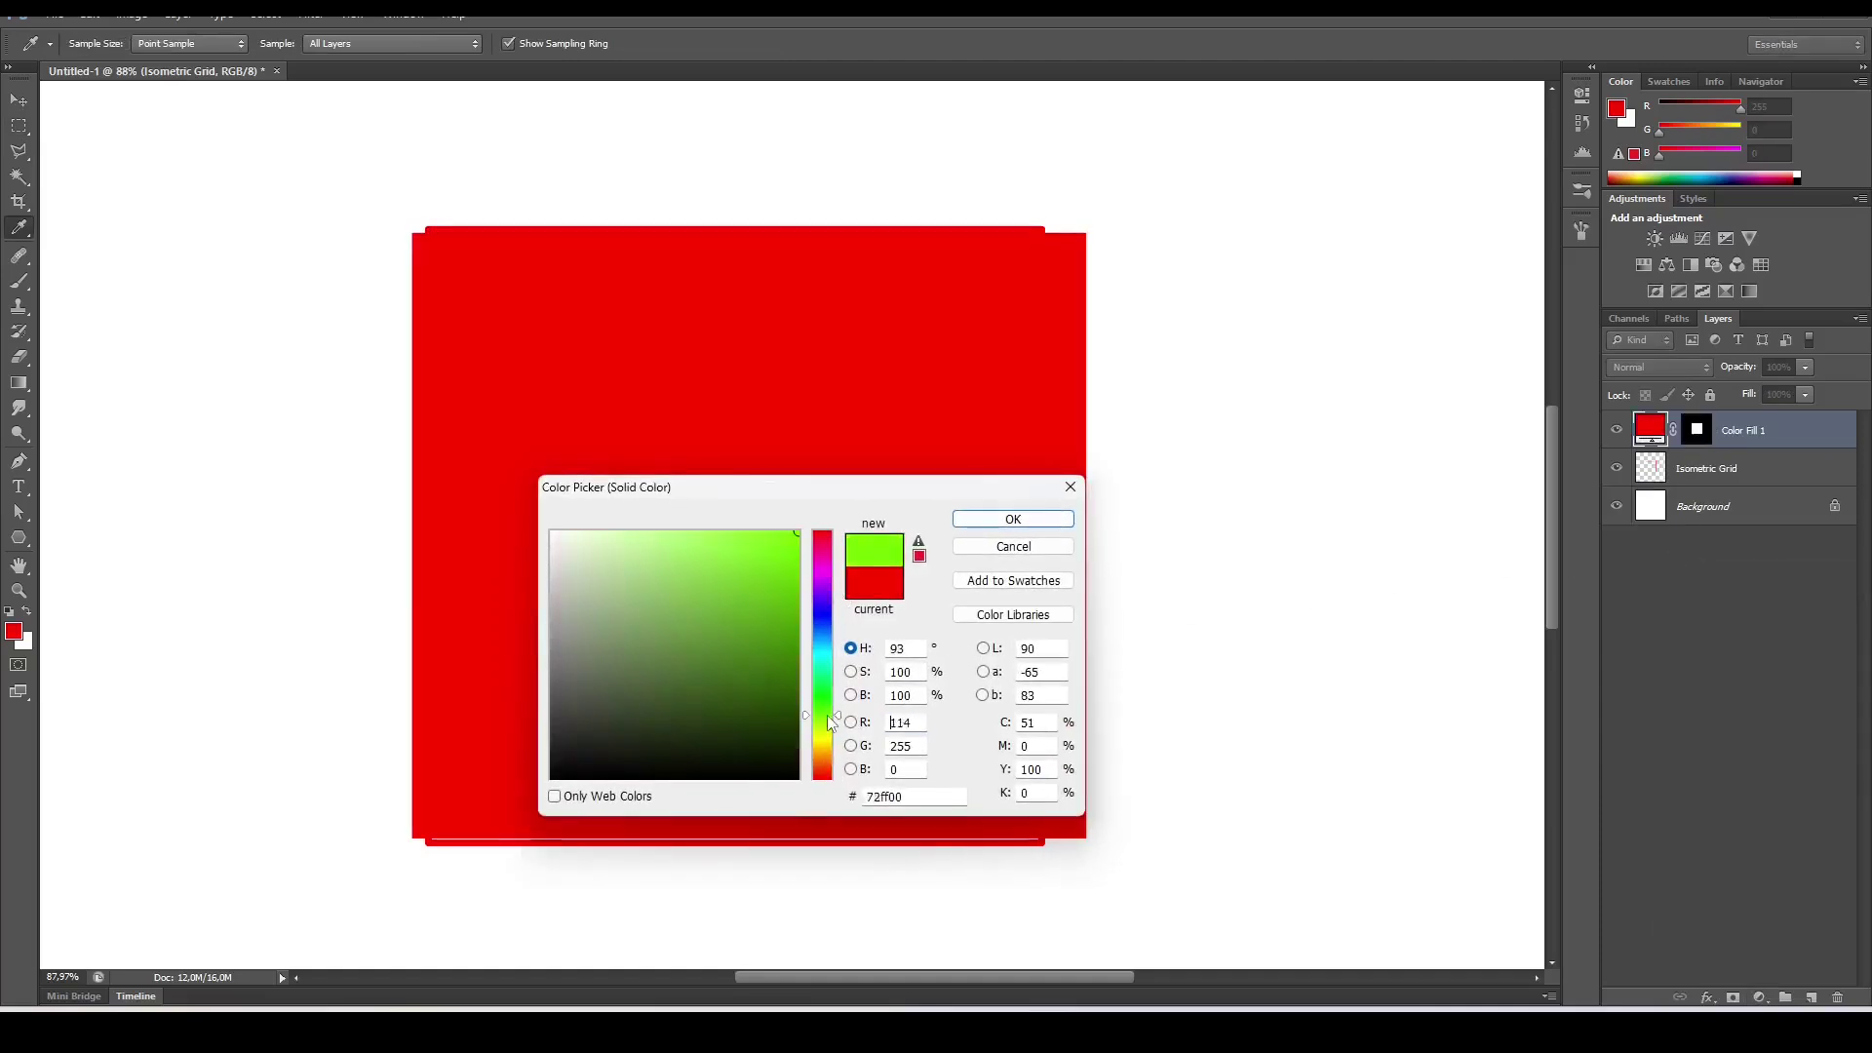
pyautogui.click(1013, 518)
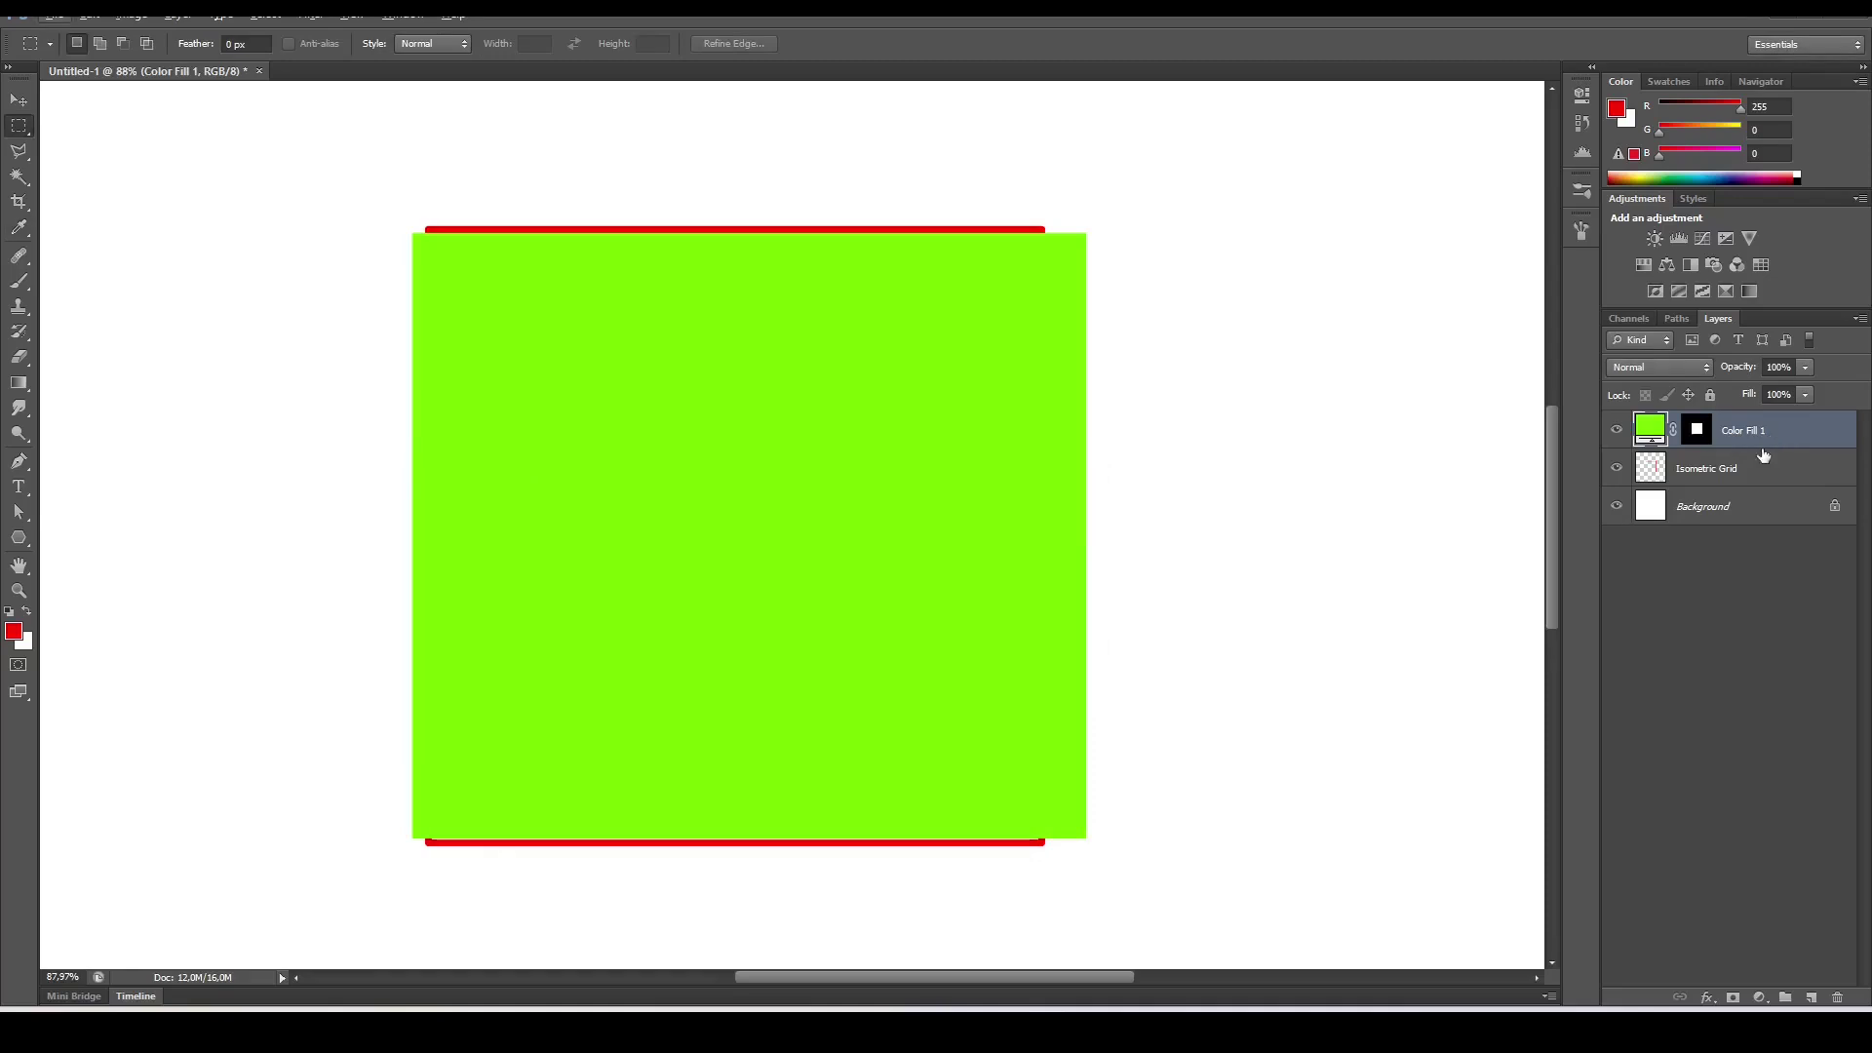
pyautogui.moveTo(1767, 456); pyautogui.dragTo(1765, 440)
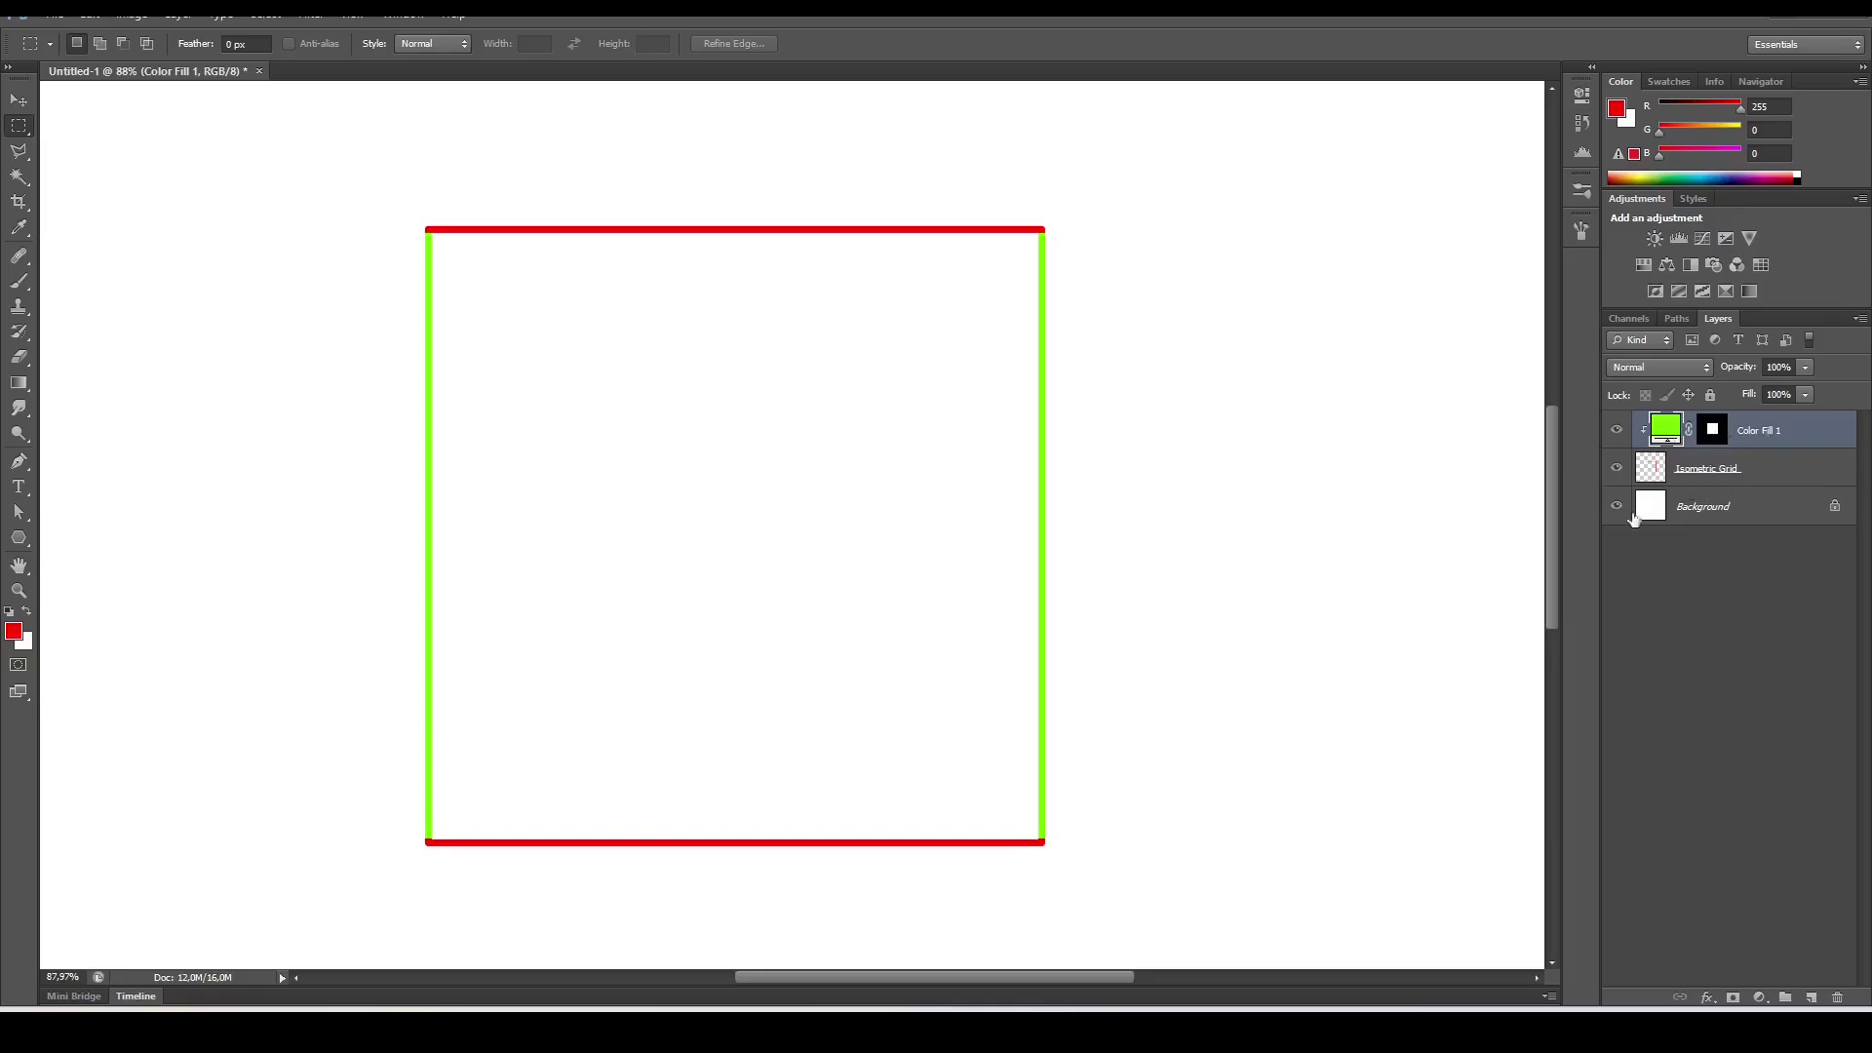
# - Stretch the green fill's layer mask vertically to 100.14% so it meets the inner edges of the horizontal red lines
pyautogui.click(1714, 439)
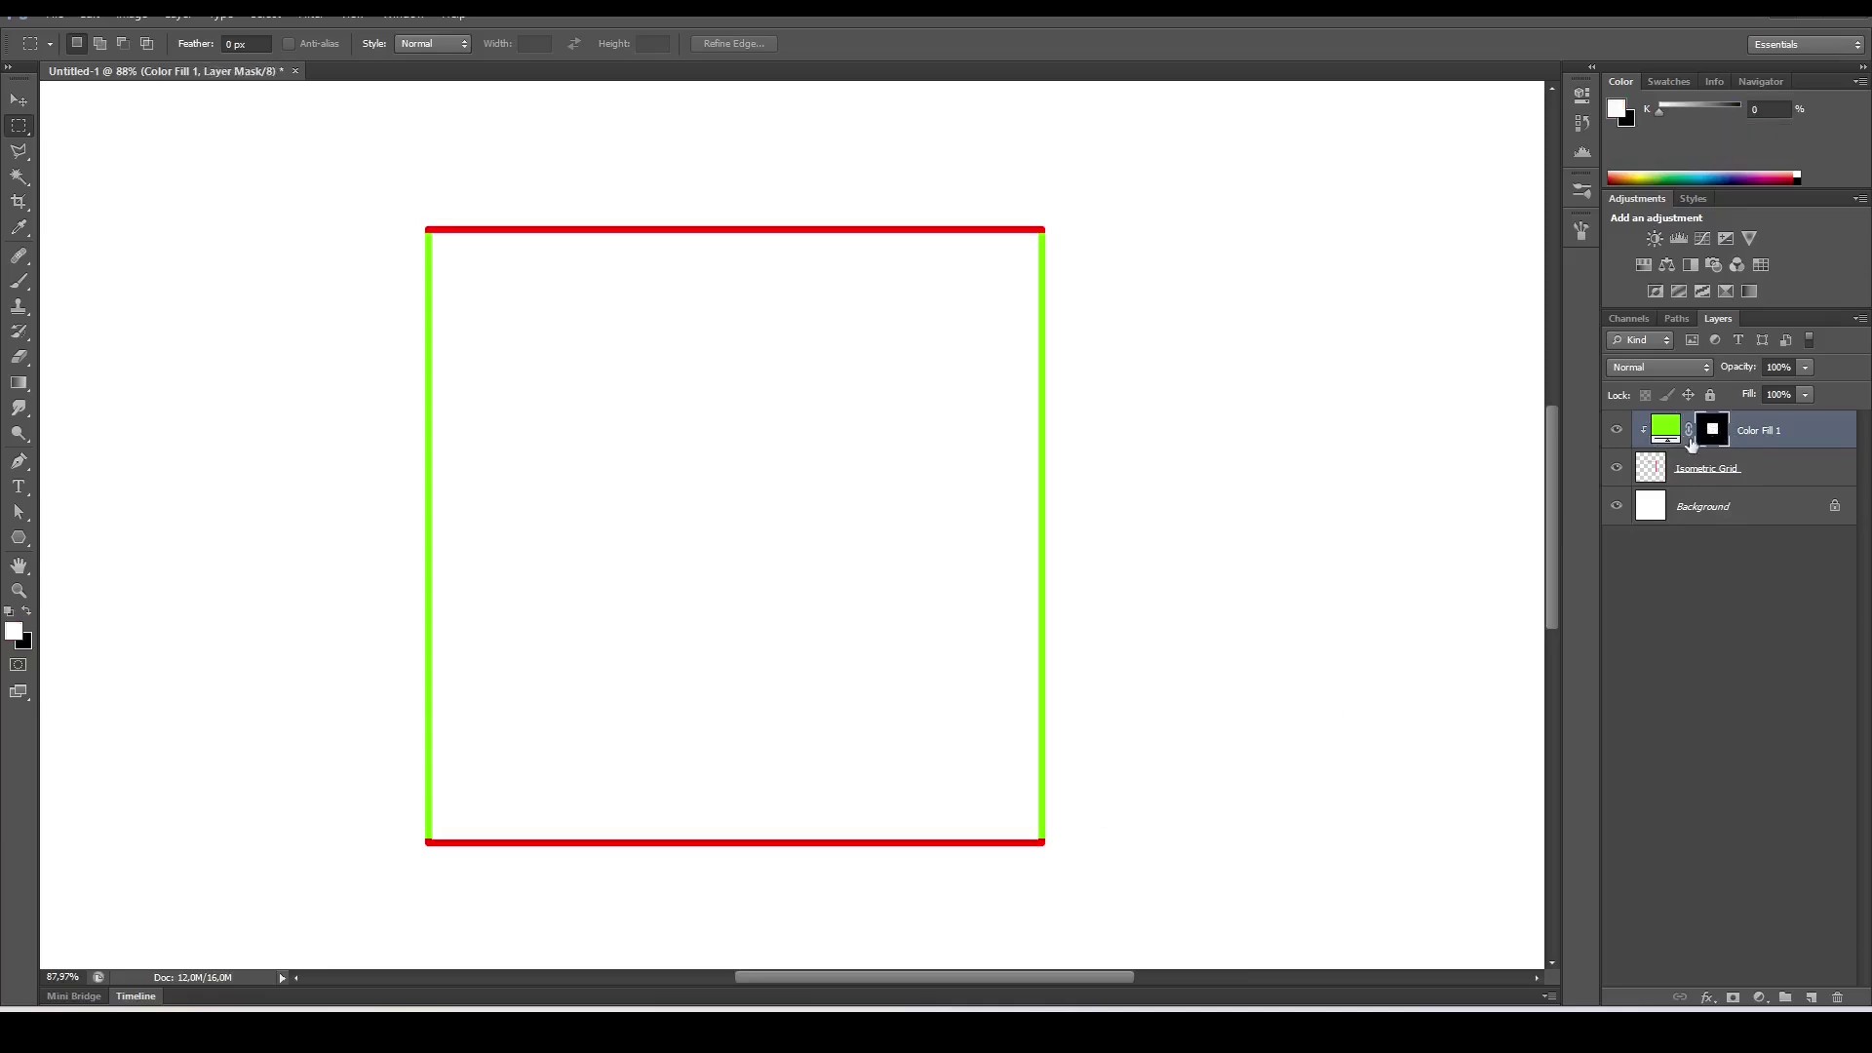
pyautogui.click(1057, 848)
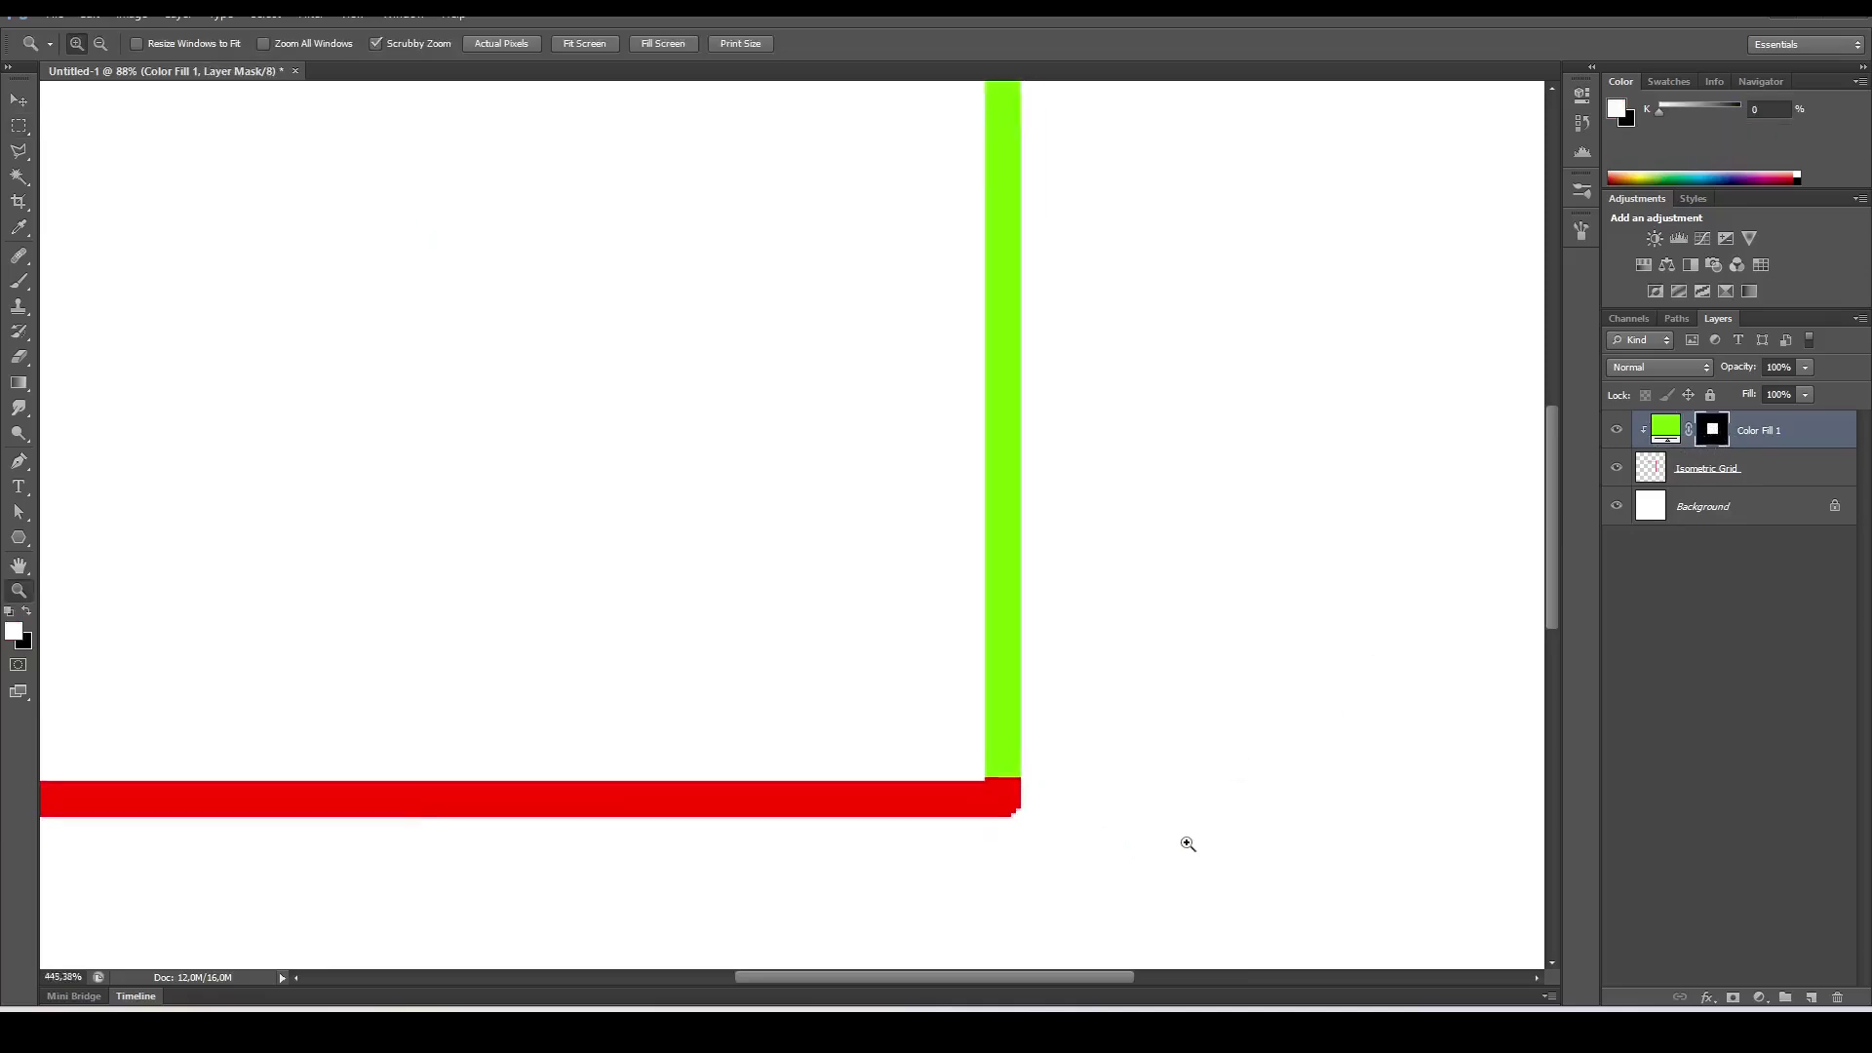
pyautogui.click(1040, 786)
pyautogui.moveTo(1040, 786); pyautogui.dragTo(999, 749)
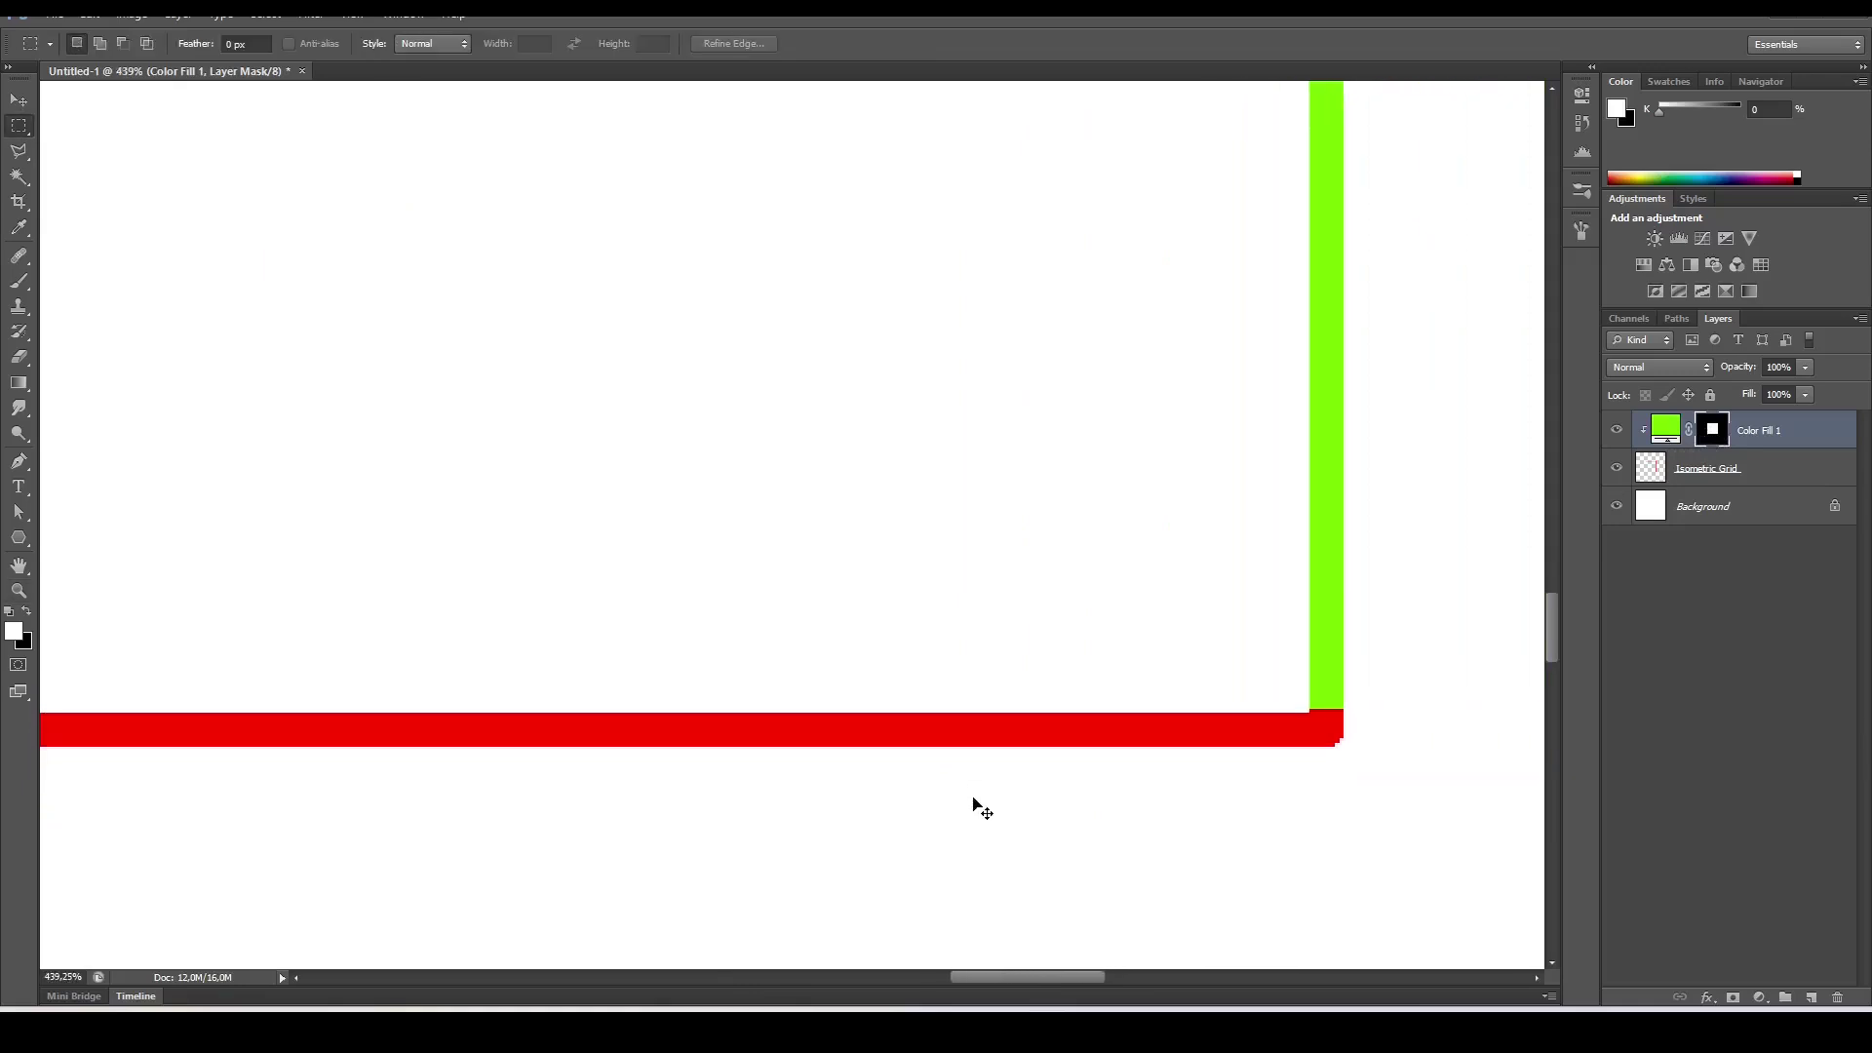
pyautogui.hotkey('ctrl', 't')
pyautogui.moveTo(583, 753); pyautogui.dragTo(1230, 678)
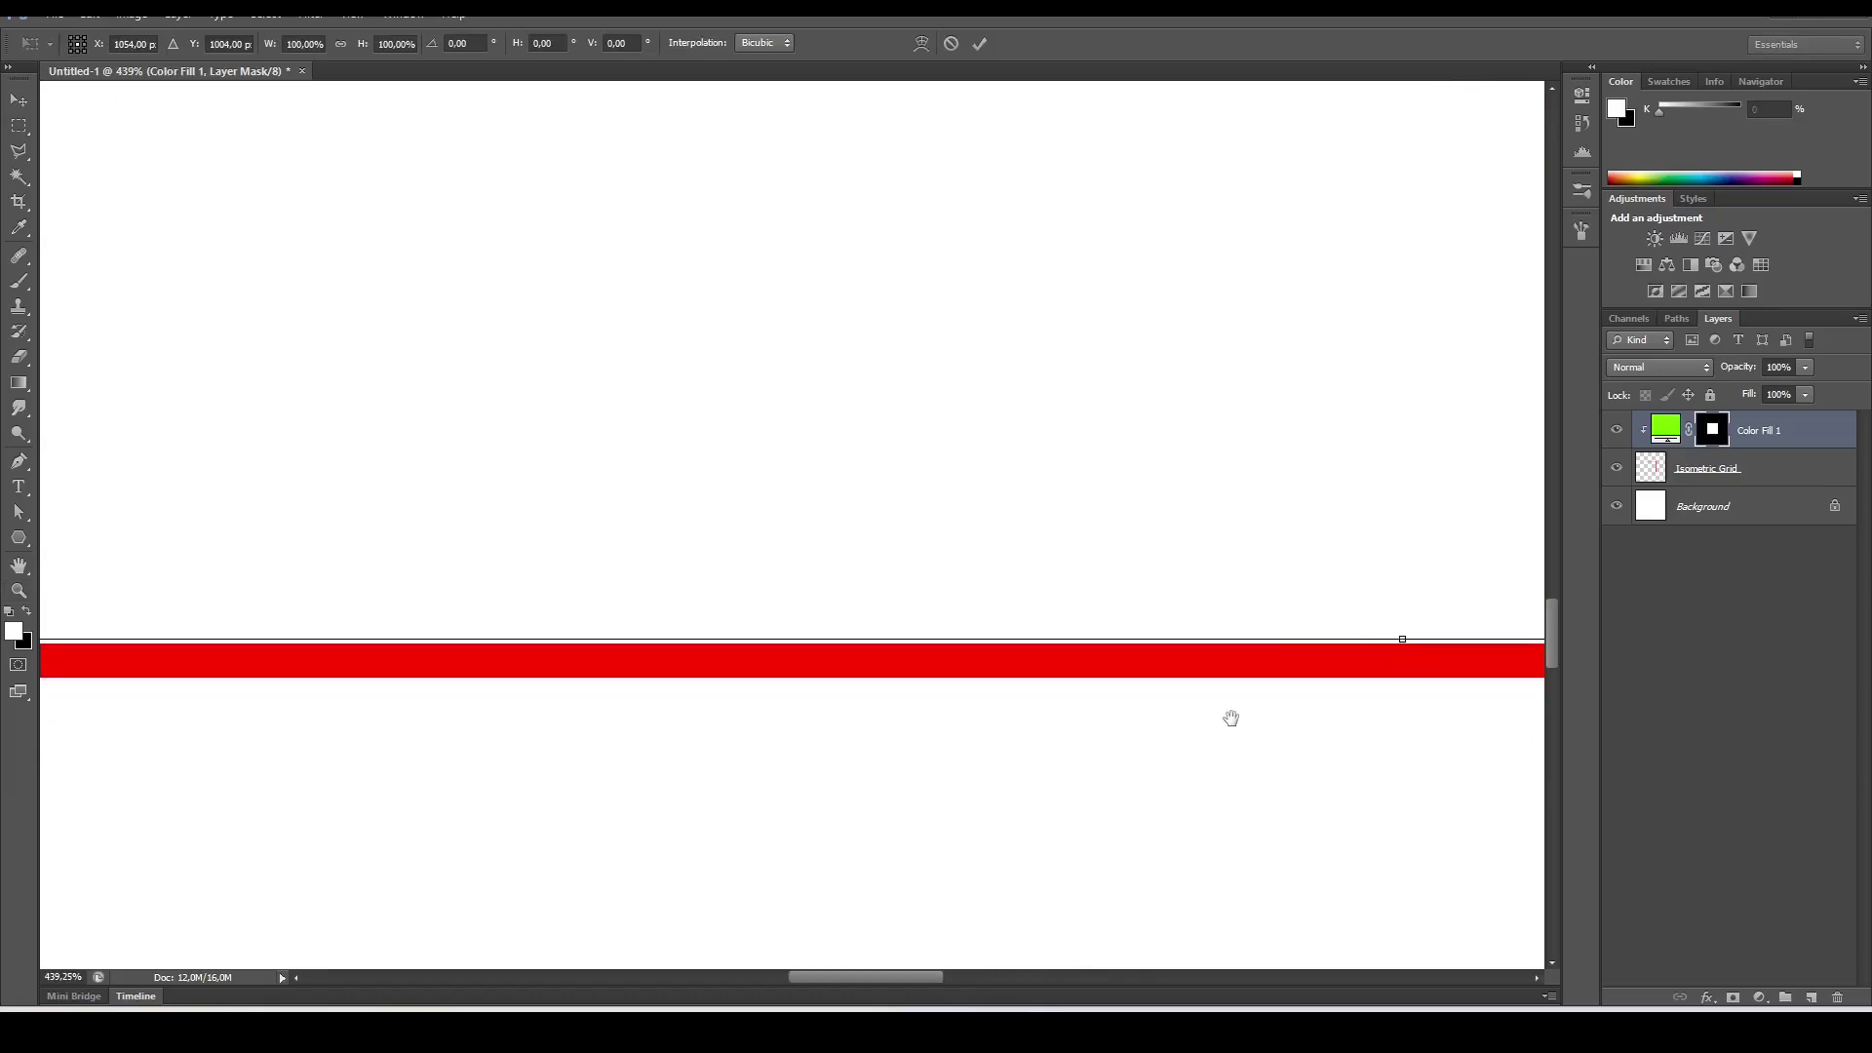
pyautogui.moveTo(1396, 638); pyautogui.dragTo(1395, 642)
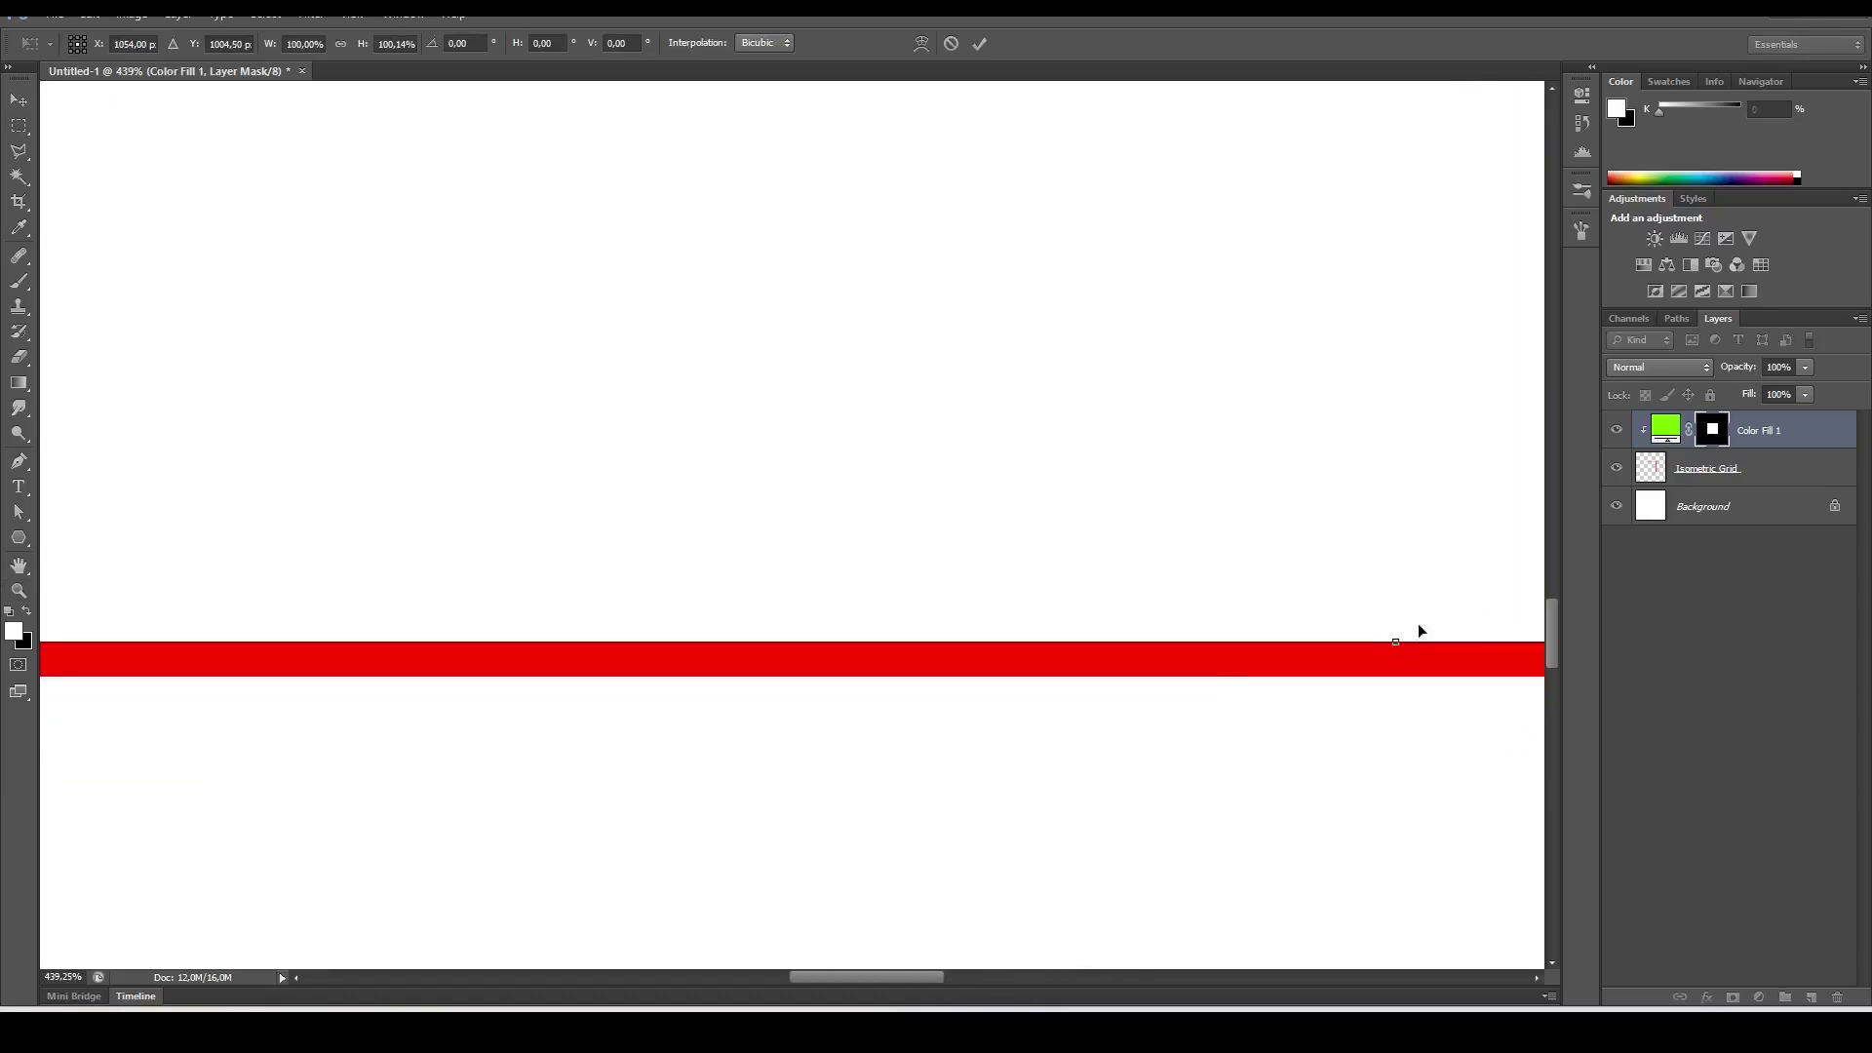
pyautogui.moveTo(1488, 455); pyautogui.dragTo(1385, 146)
pyautogui.moveTo(1290, 435); pyautogui.dragTo(1201, 835)
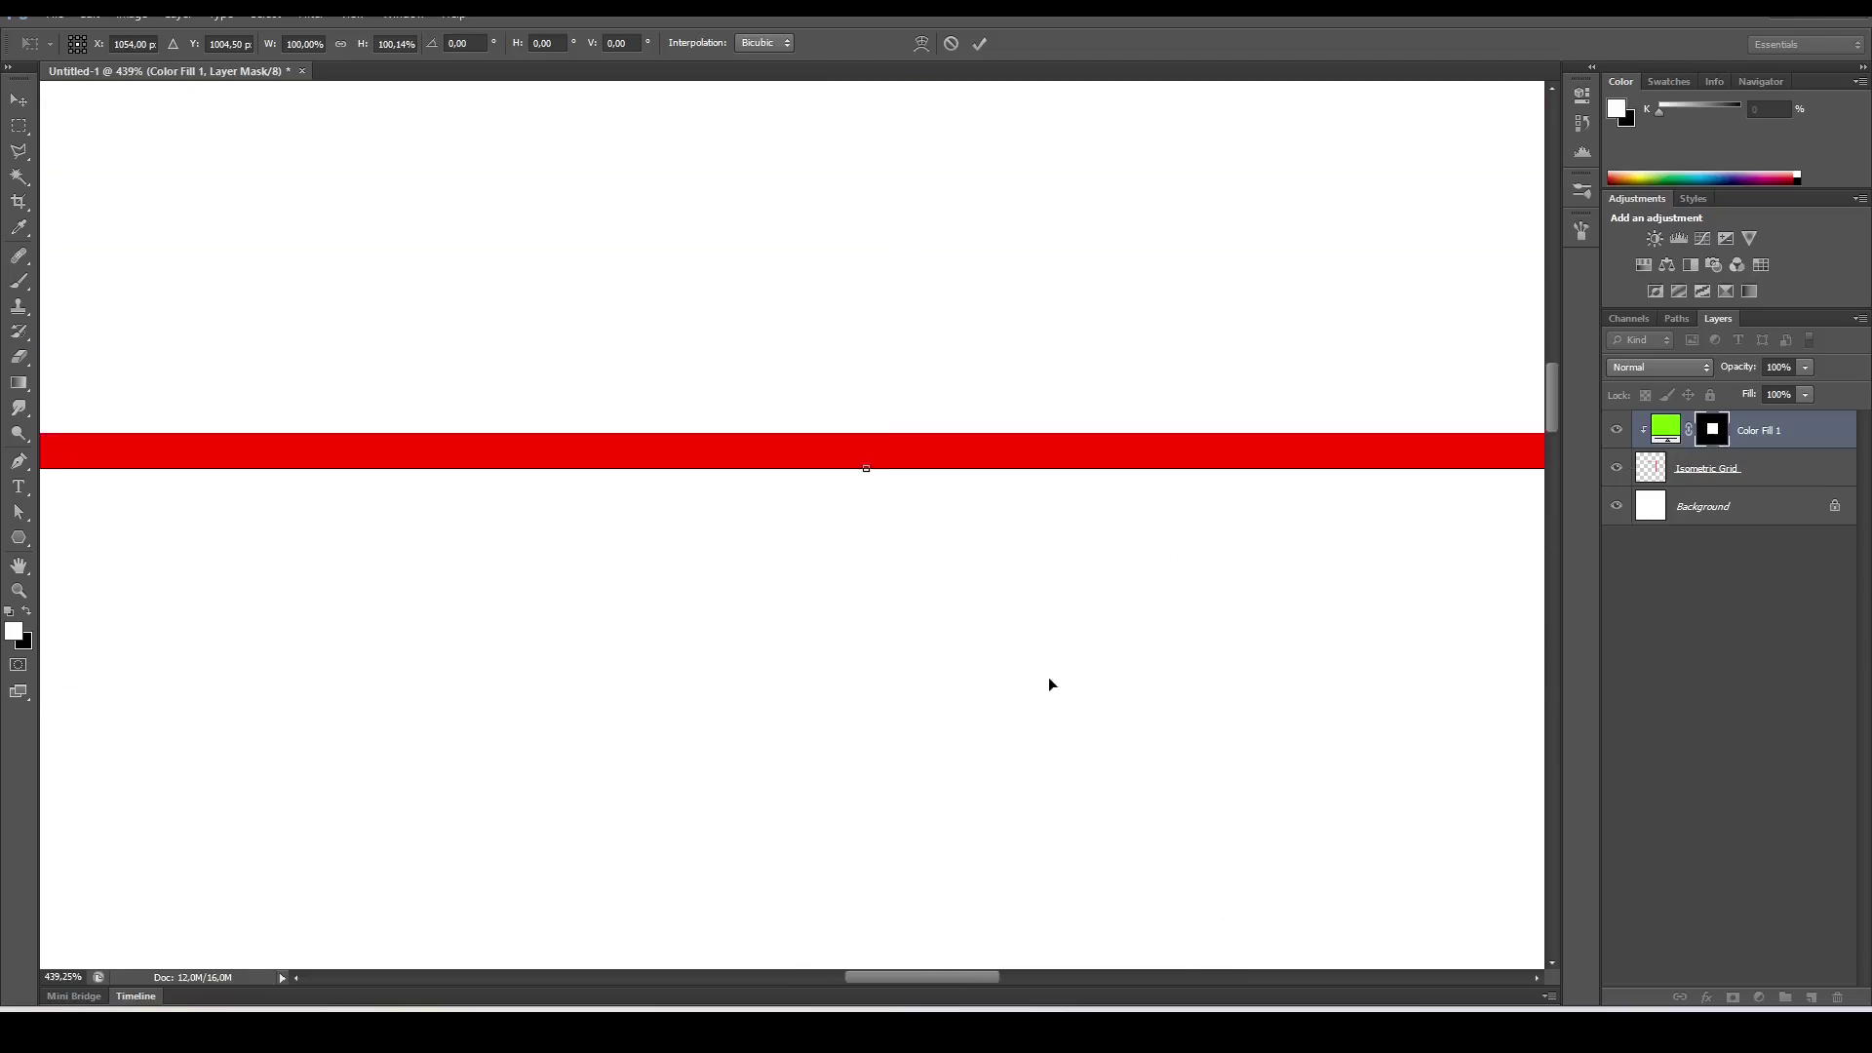
pyautogui.press('Return')
pyautogui.press('m')
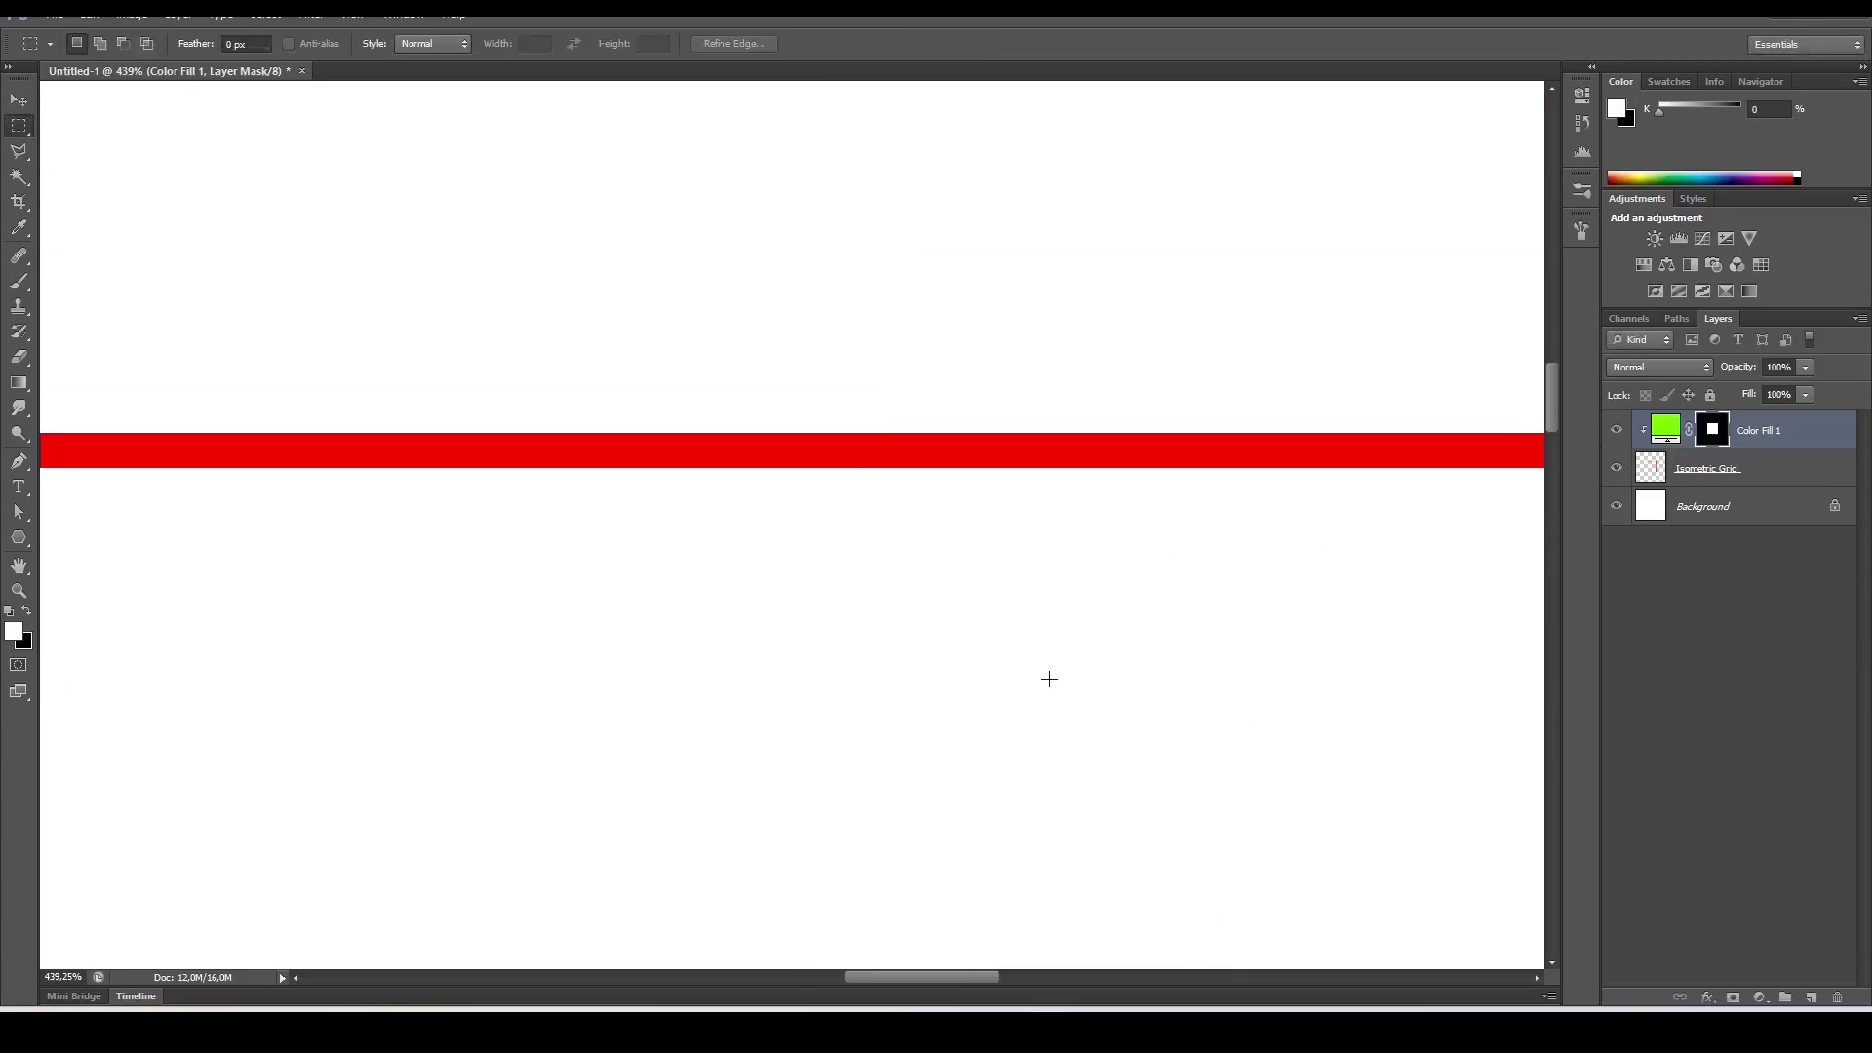
# - Merge the green colour fill layer into the Isometric Grid layer
pyautogui.hotkey('ctrl', '0')
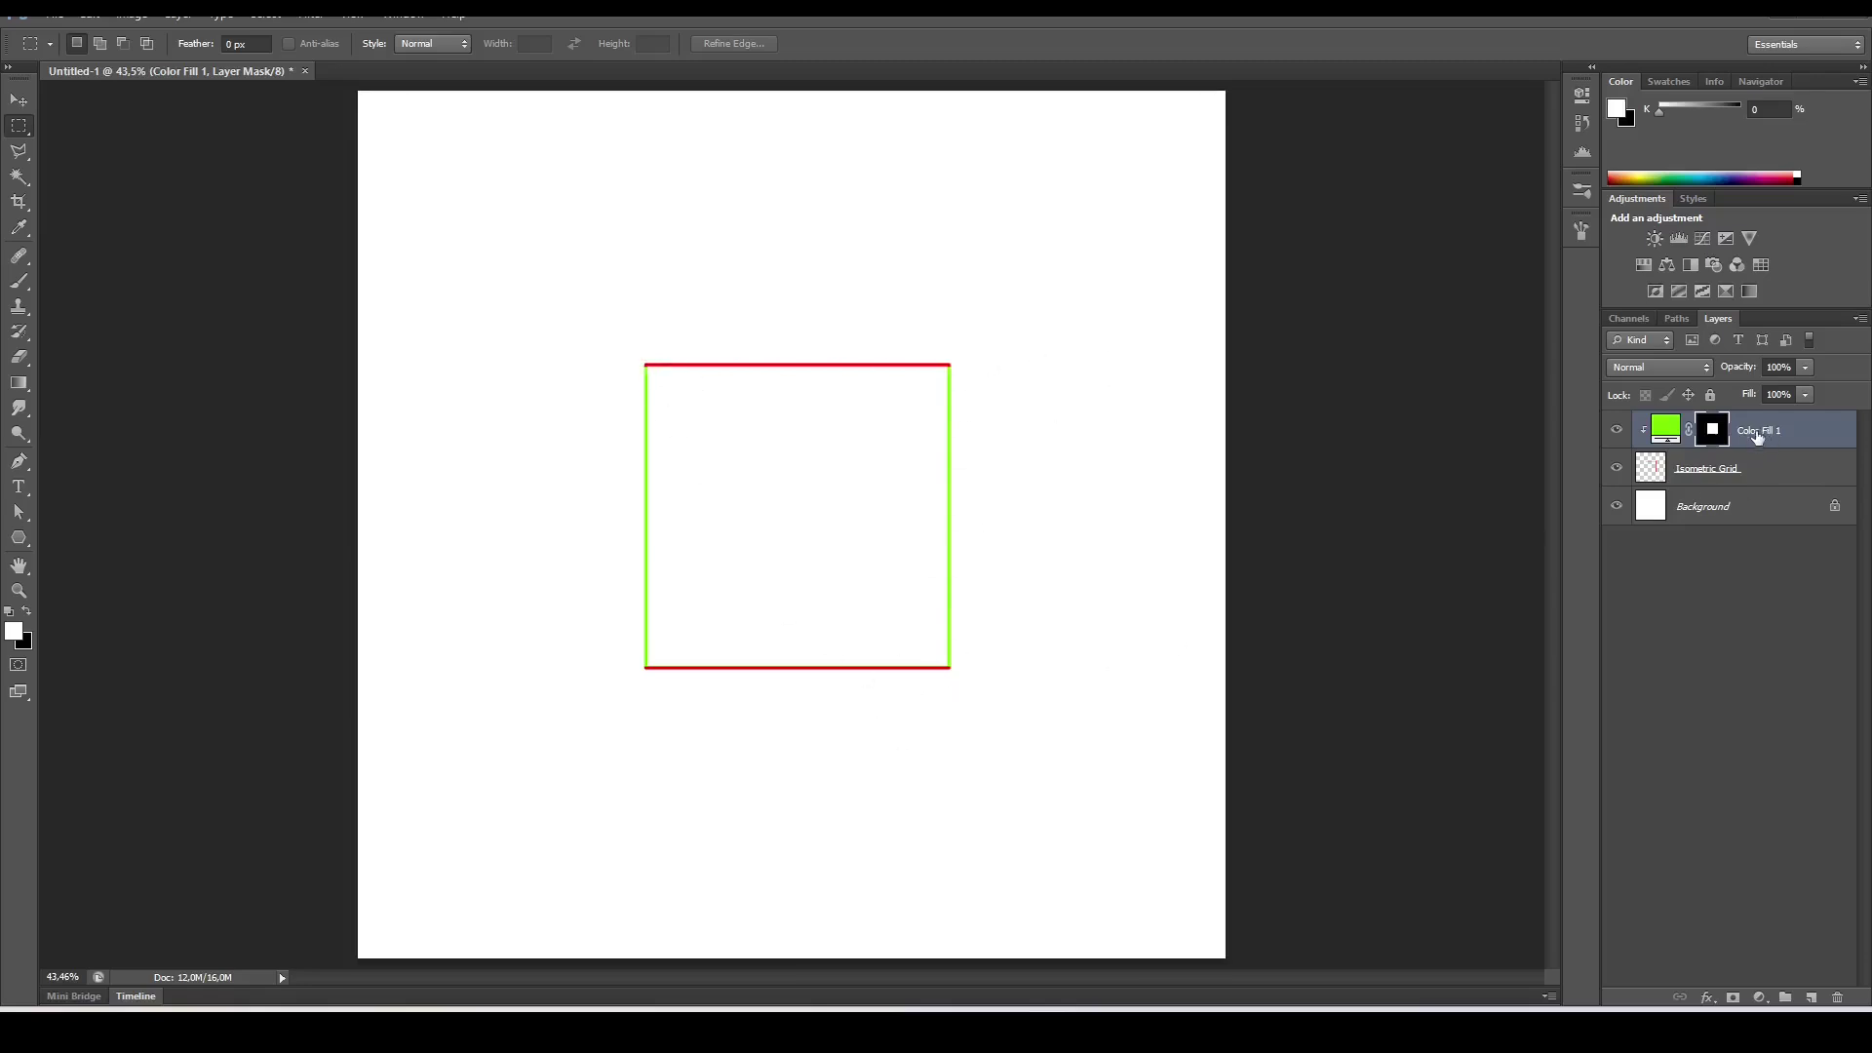
pyautogui.press('Delete')
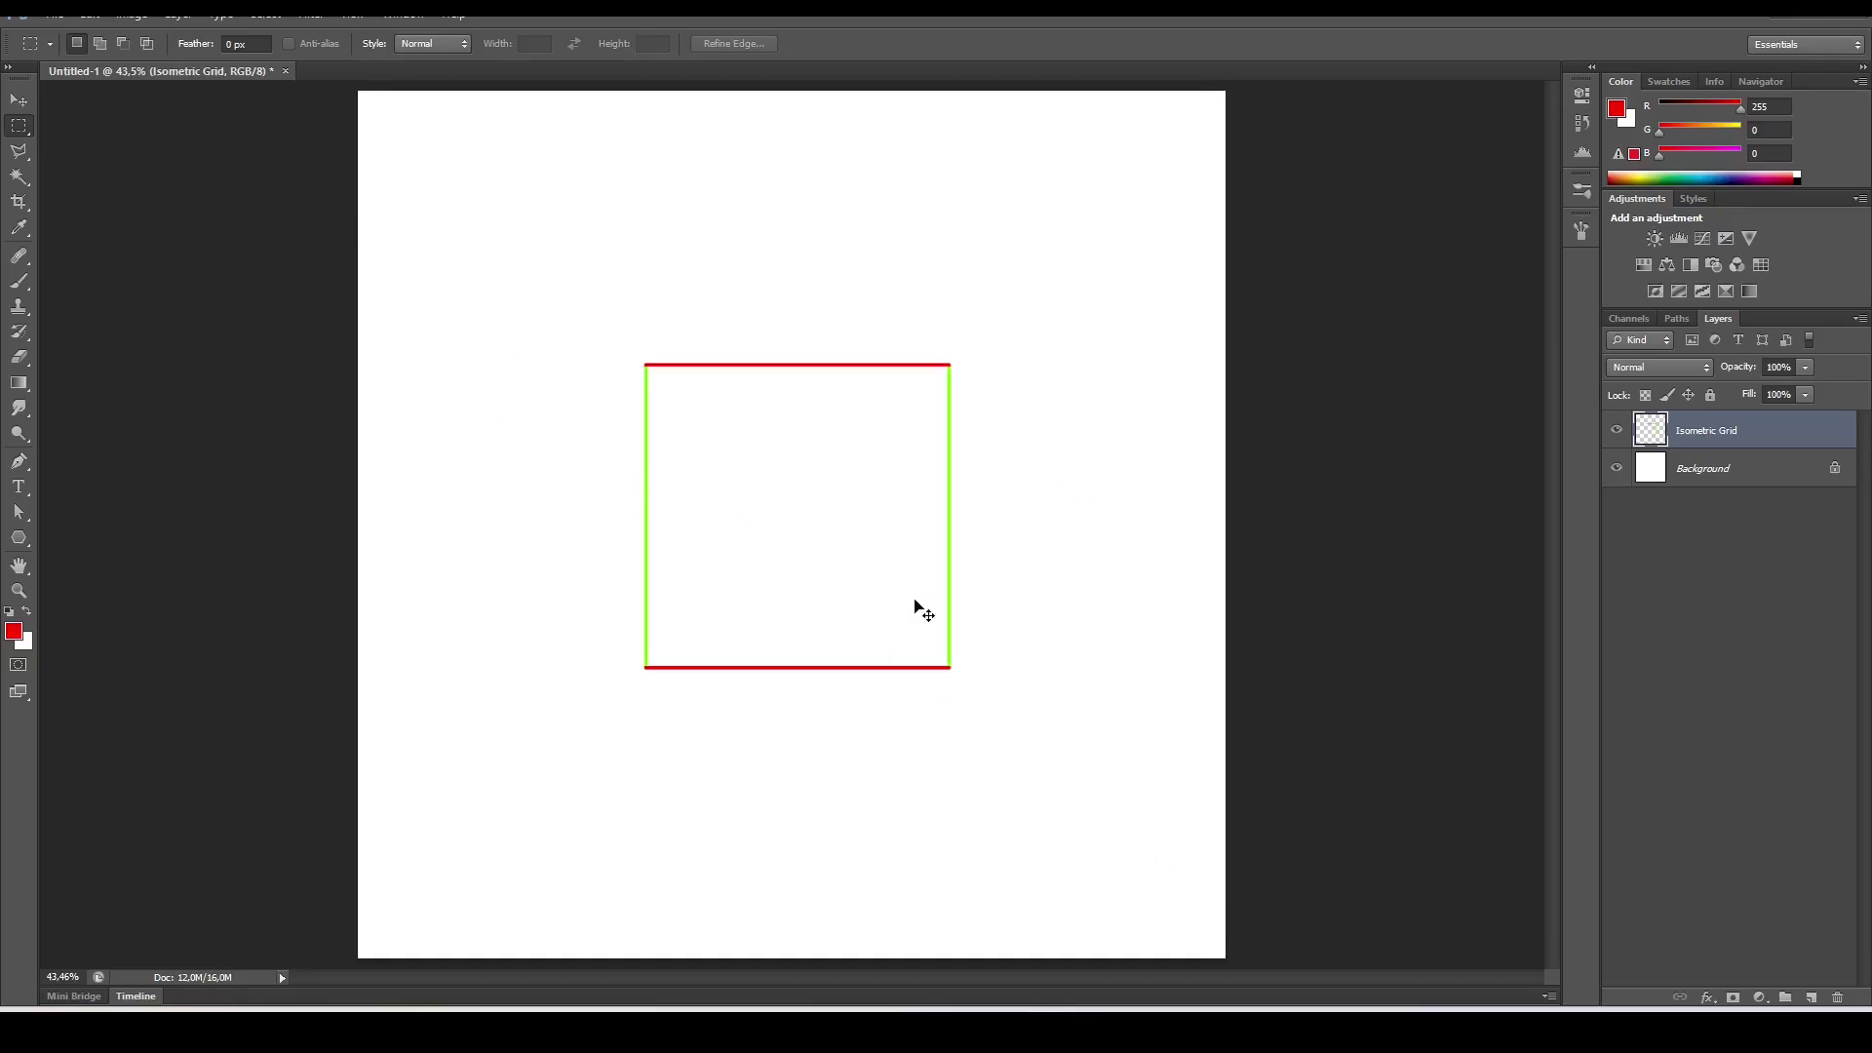
# - Rotate the red and green square on the Isometric Grid layer by 45 degrees
pyautogui.hotkey('ctrl', 't')
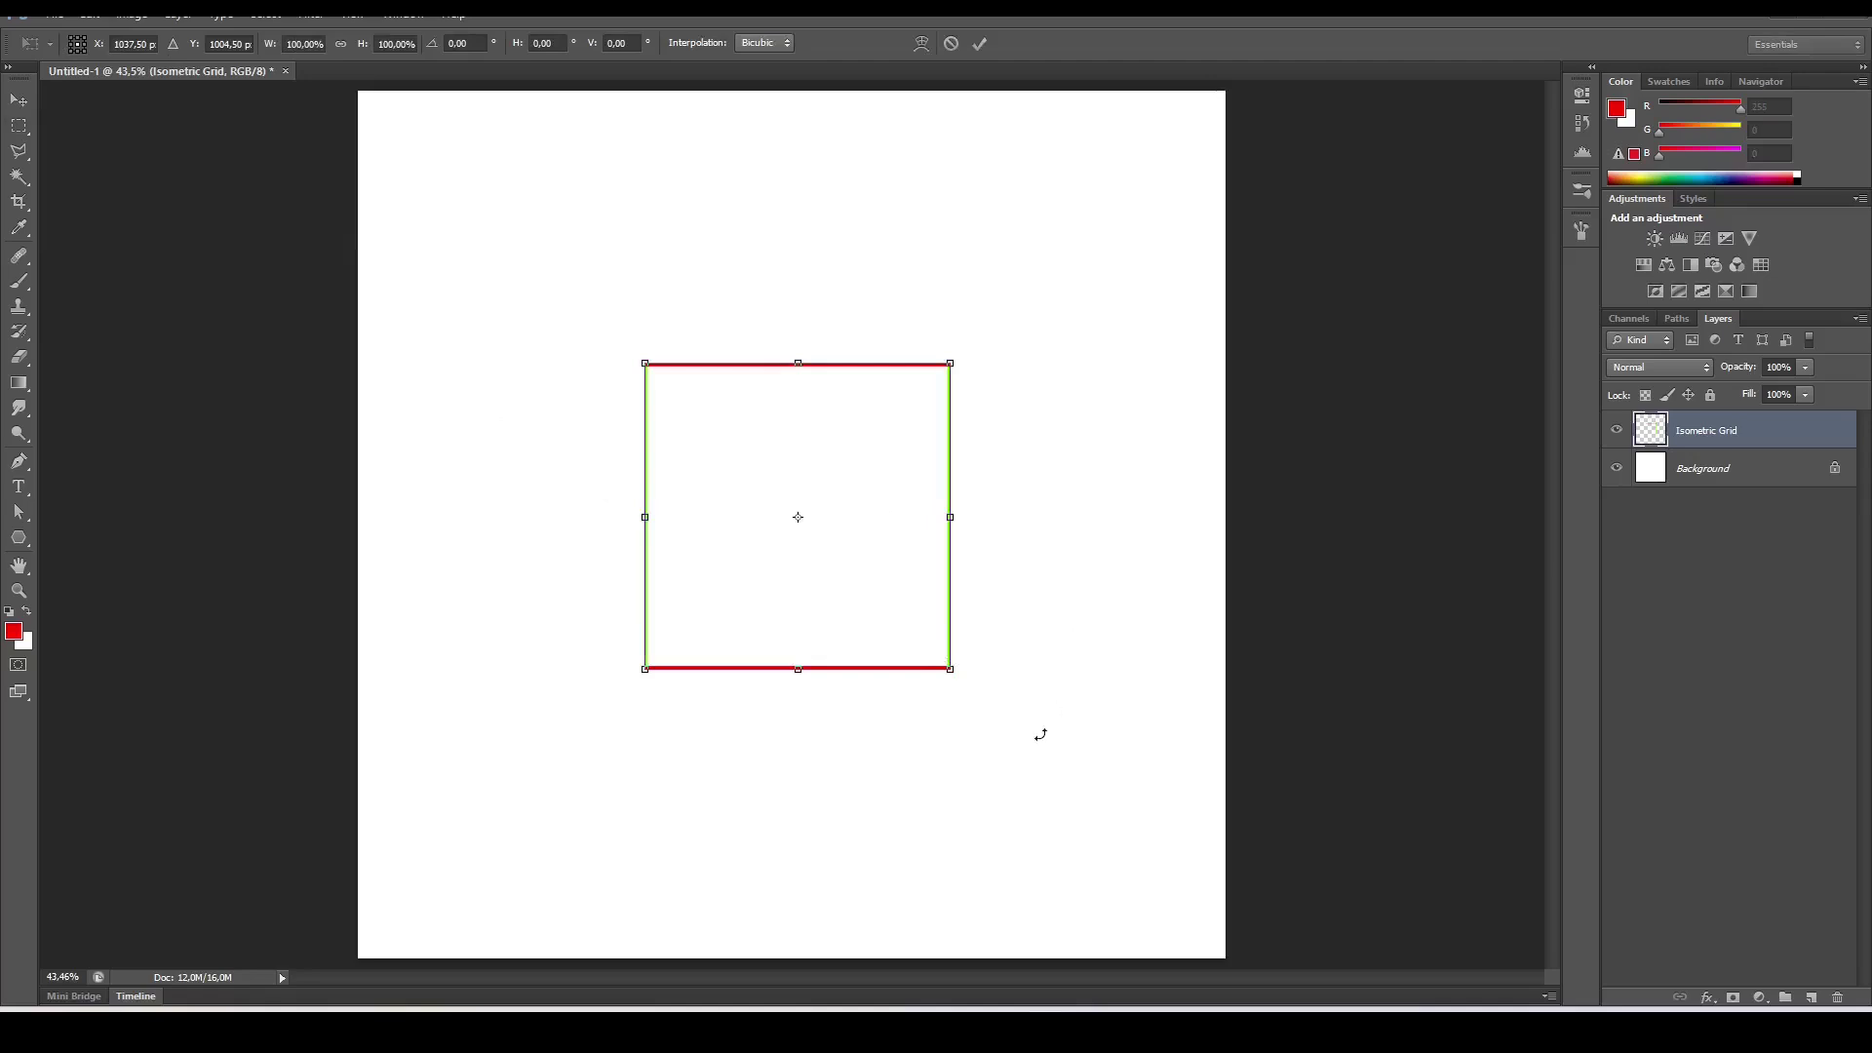
pyautogui.moveTo(1038, 758); pyautogui.dragTo(758, 860)
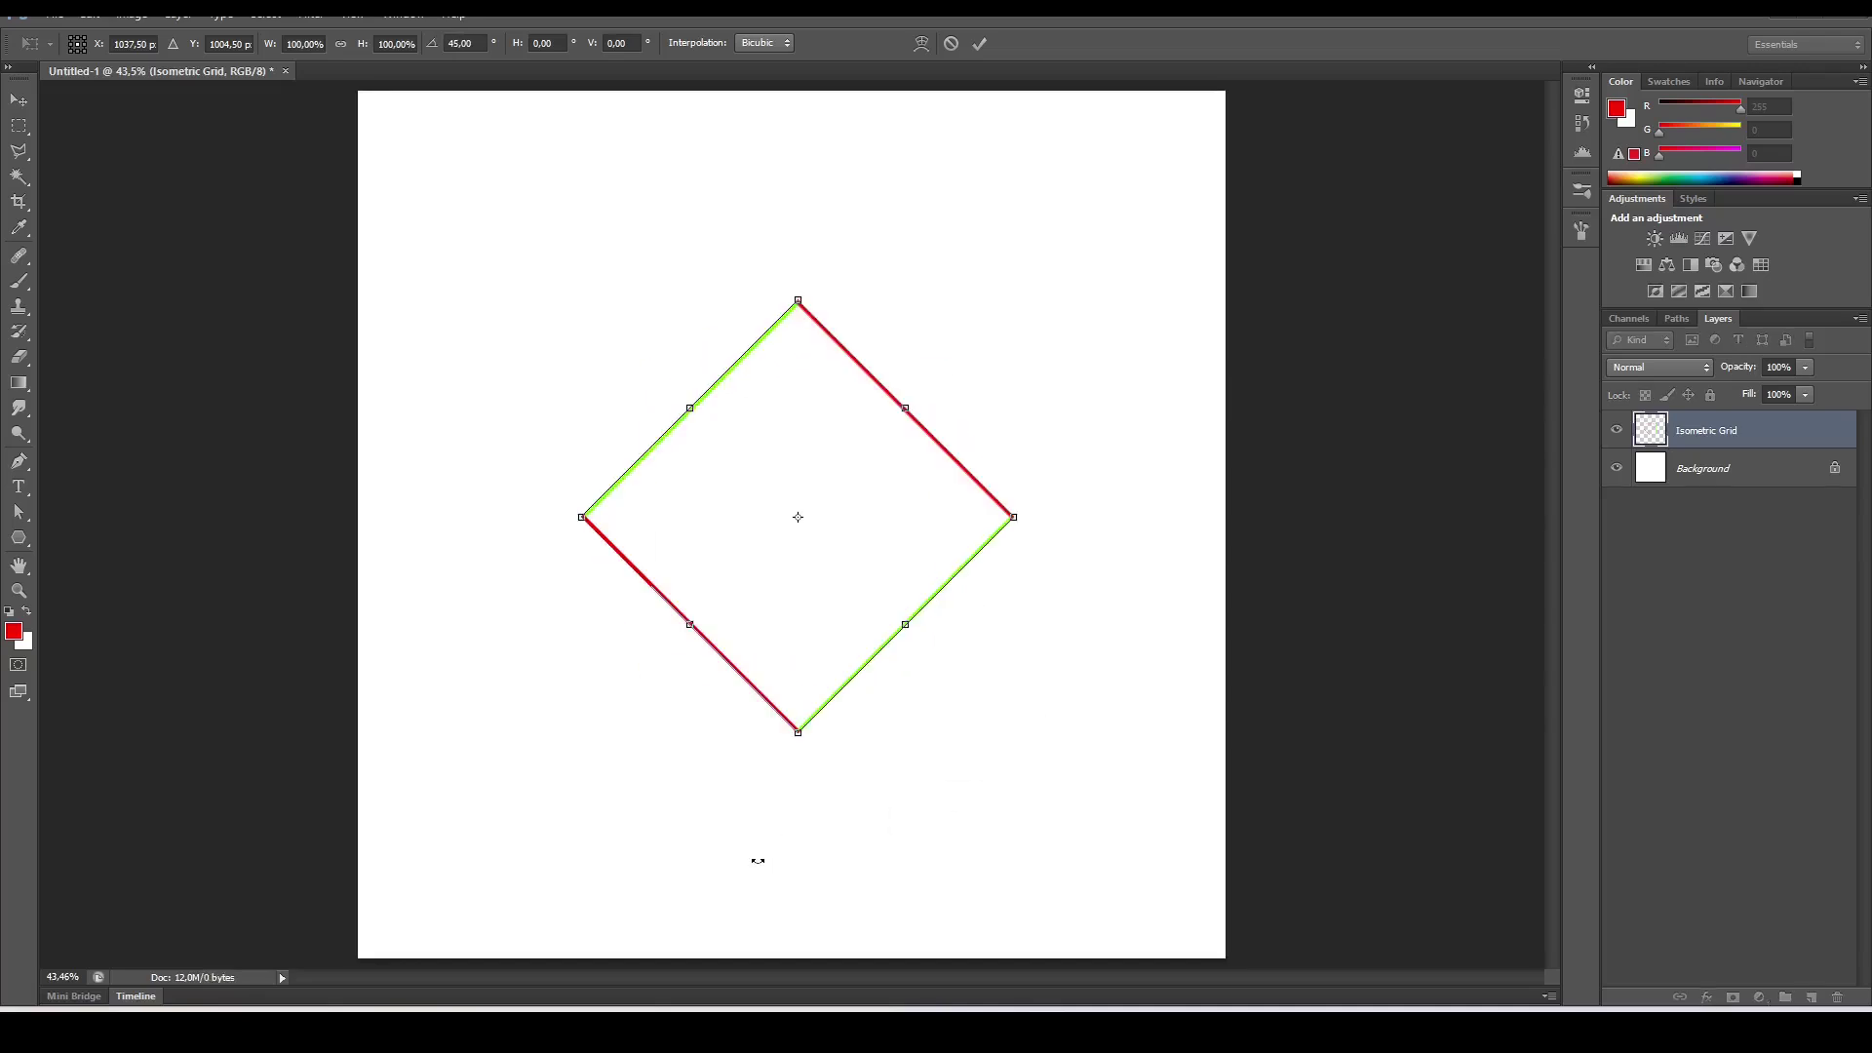
pyautogui.click(476, 39)
pyautogui.press('Return')
pyautogui.press('Return')
pyautogui.press('m')
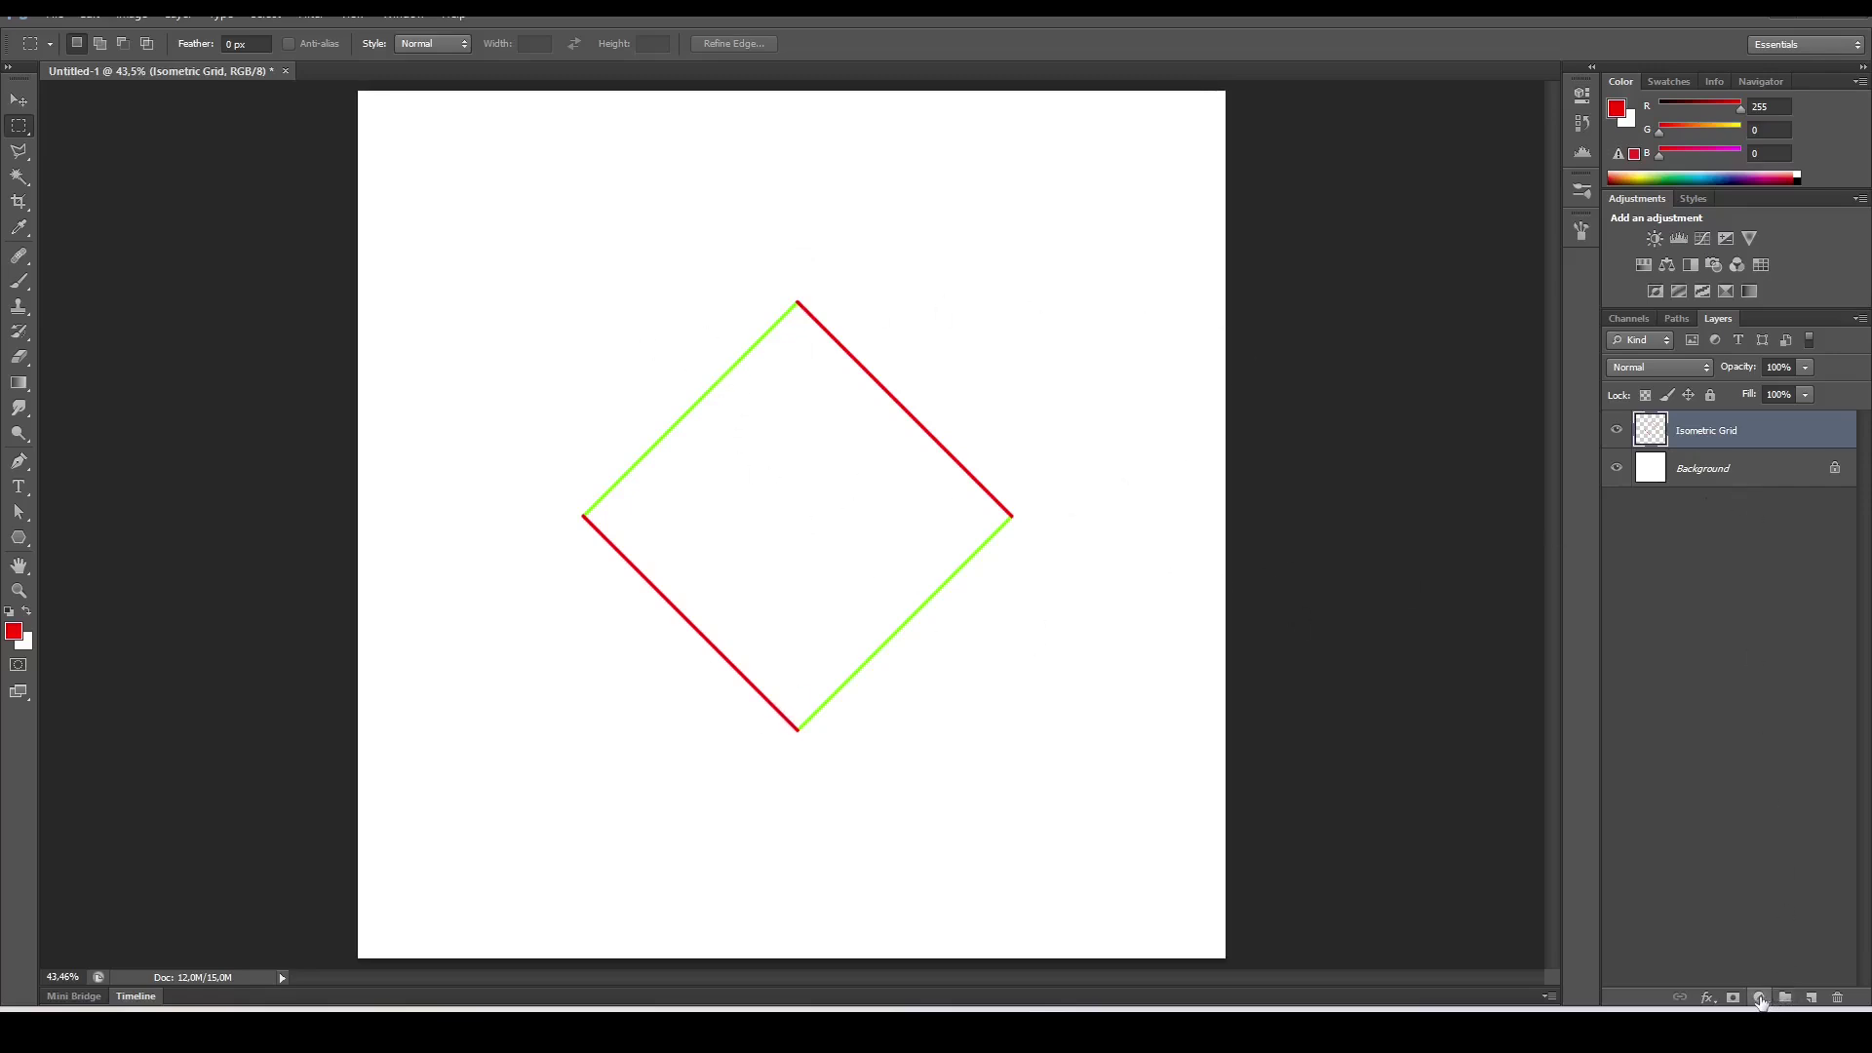
# - Make a smaller square marquee selection overlapping the diamond's upper-left green side
pyautogui.click(1760, 999)
pyautogui.click(1732, 572)
pyautogui.moveTo(480, 314); pyautogui.dragTo(647, 480)
pyautogui.click(1759, 998)
pyautogui.click(1724, 626)
pyautogui.hotkey('ctrl', 'z')
# - Fill the small square selection with a blue (0048ff) solid colour fill layer and switch to the Move tool
pyautogui.click(1761, 998)
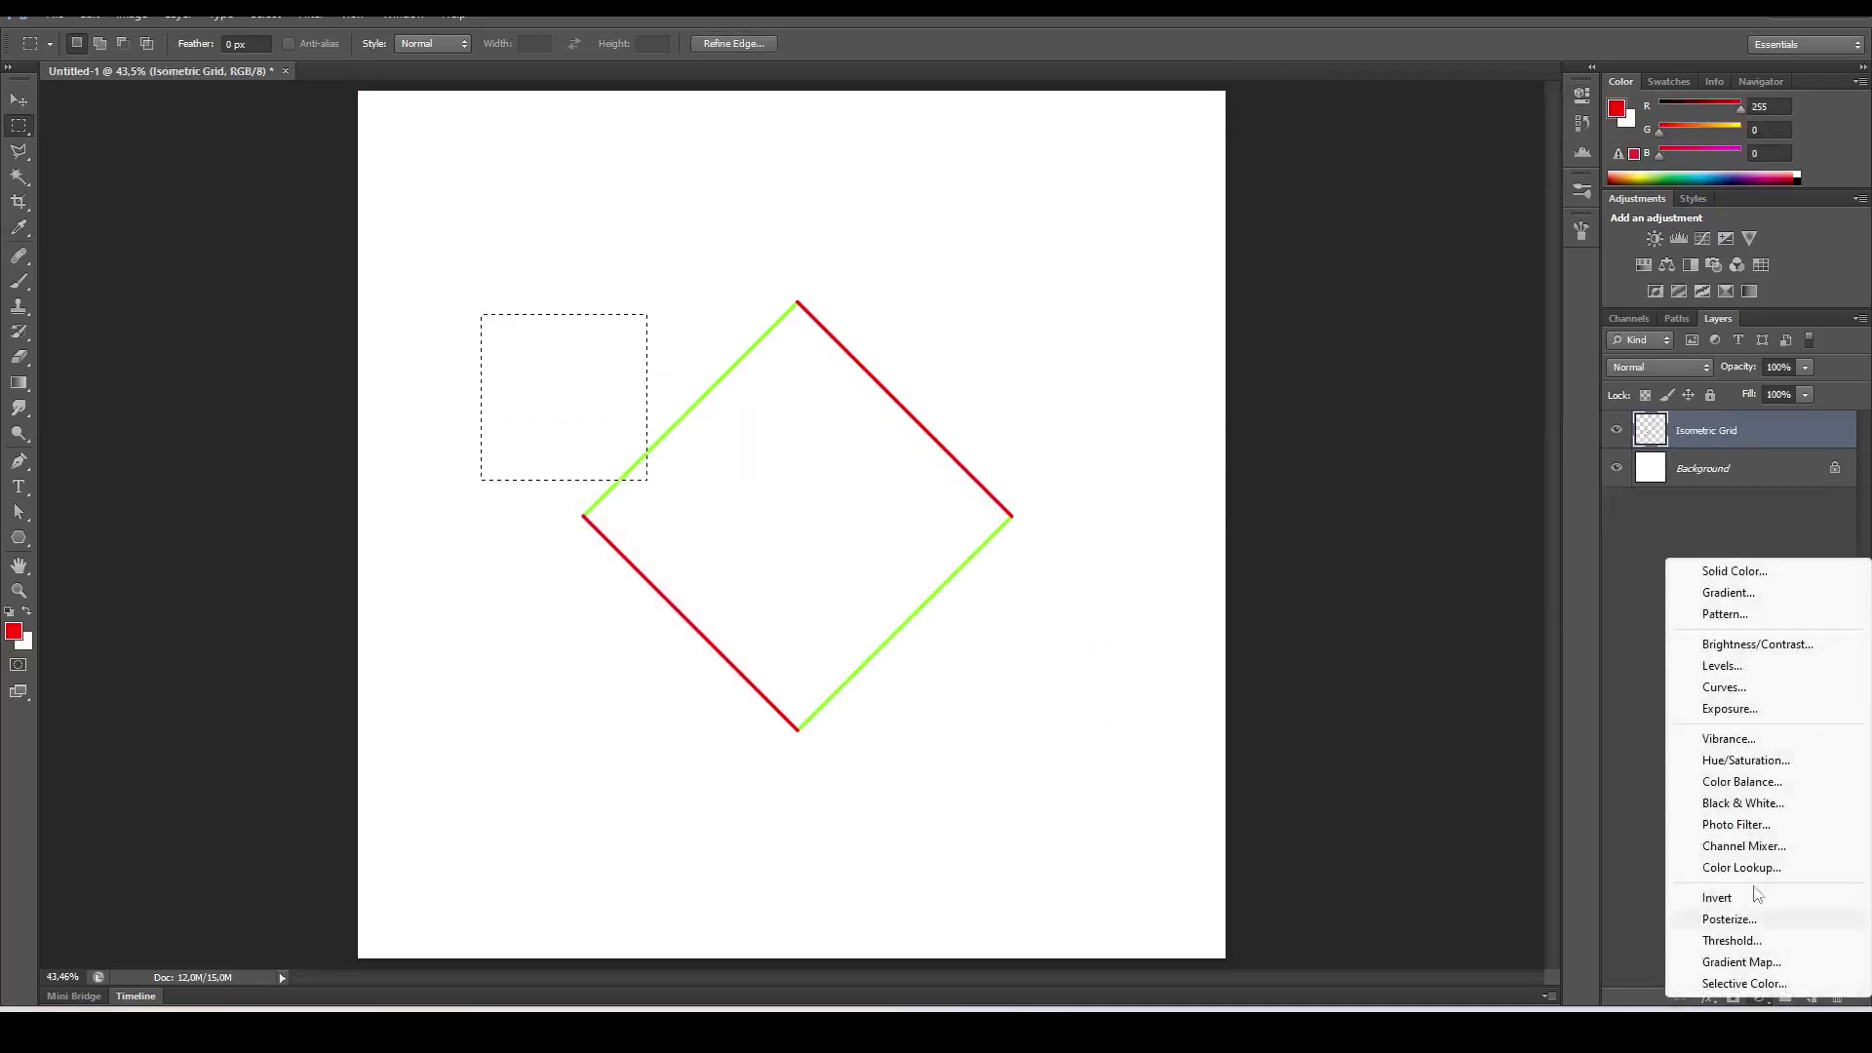
pyautogui.click(1716, 573)
pyautogui.click(825, 632)
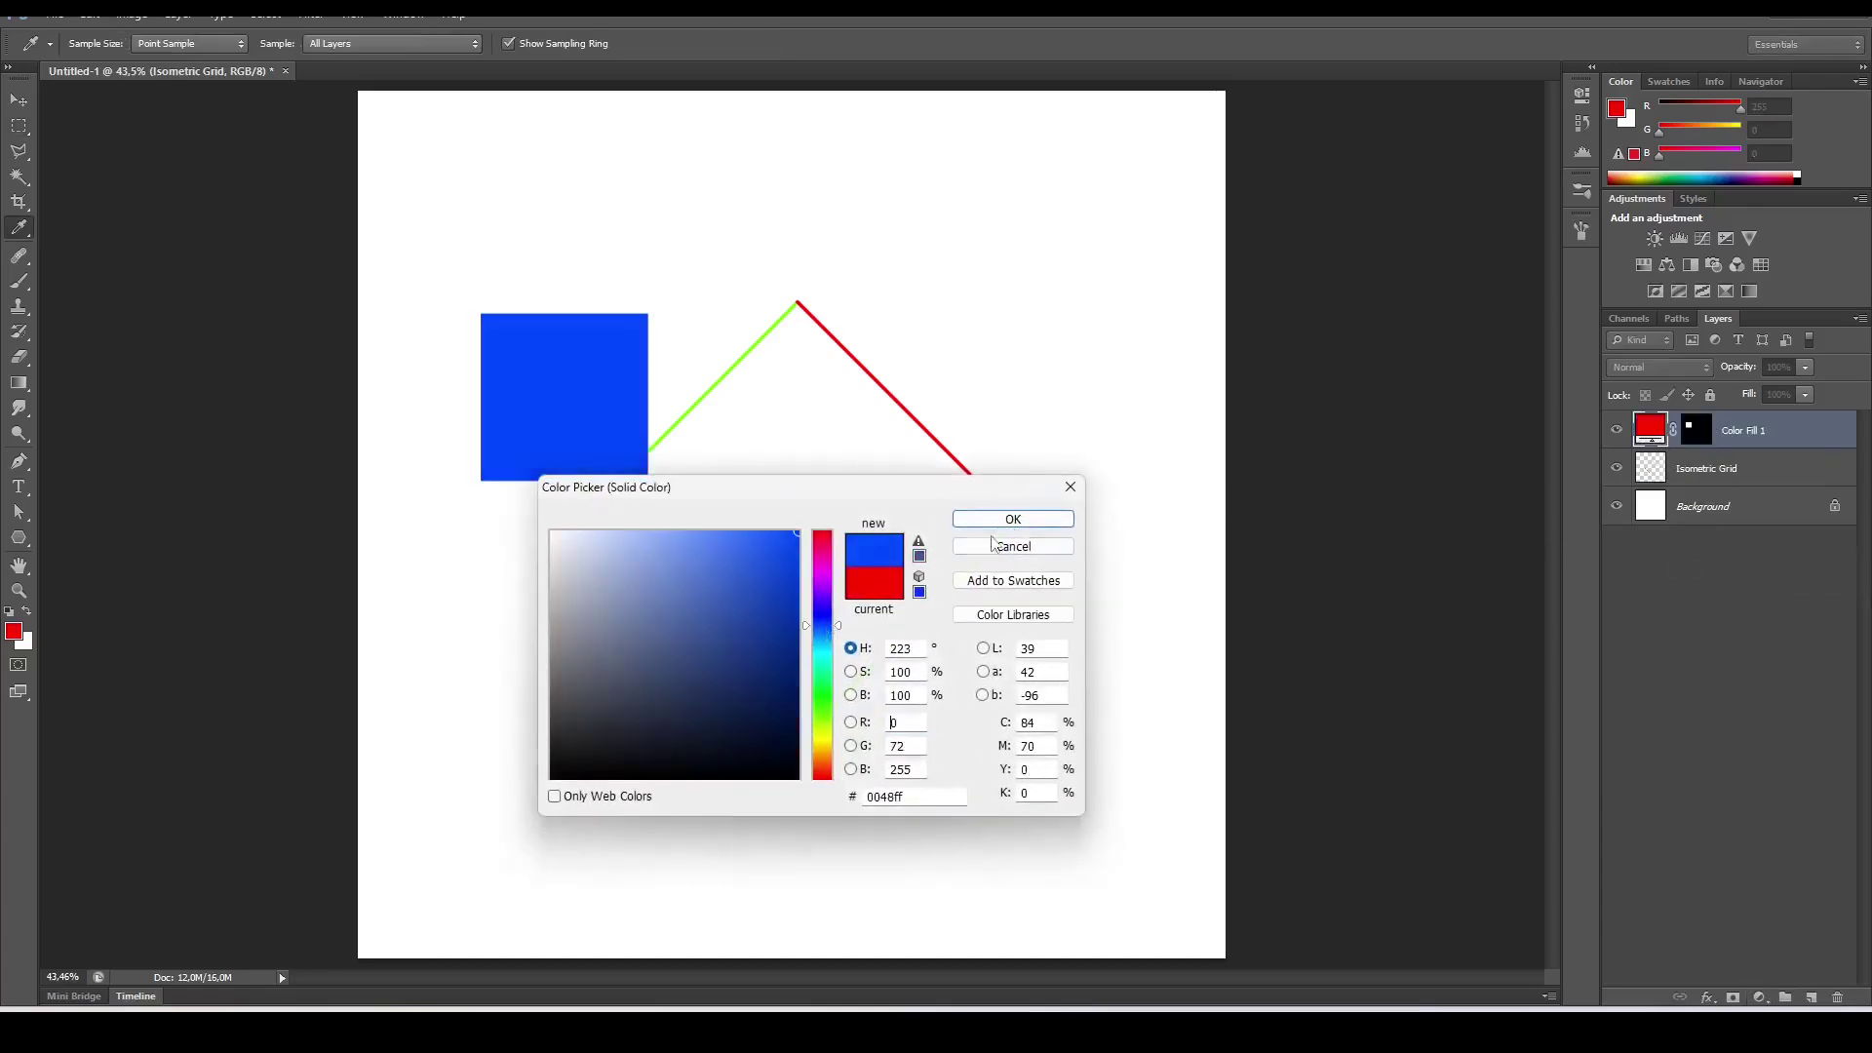
pyautogui.click(1013, 519)
pyautogui.press('v')
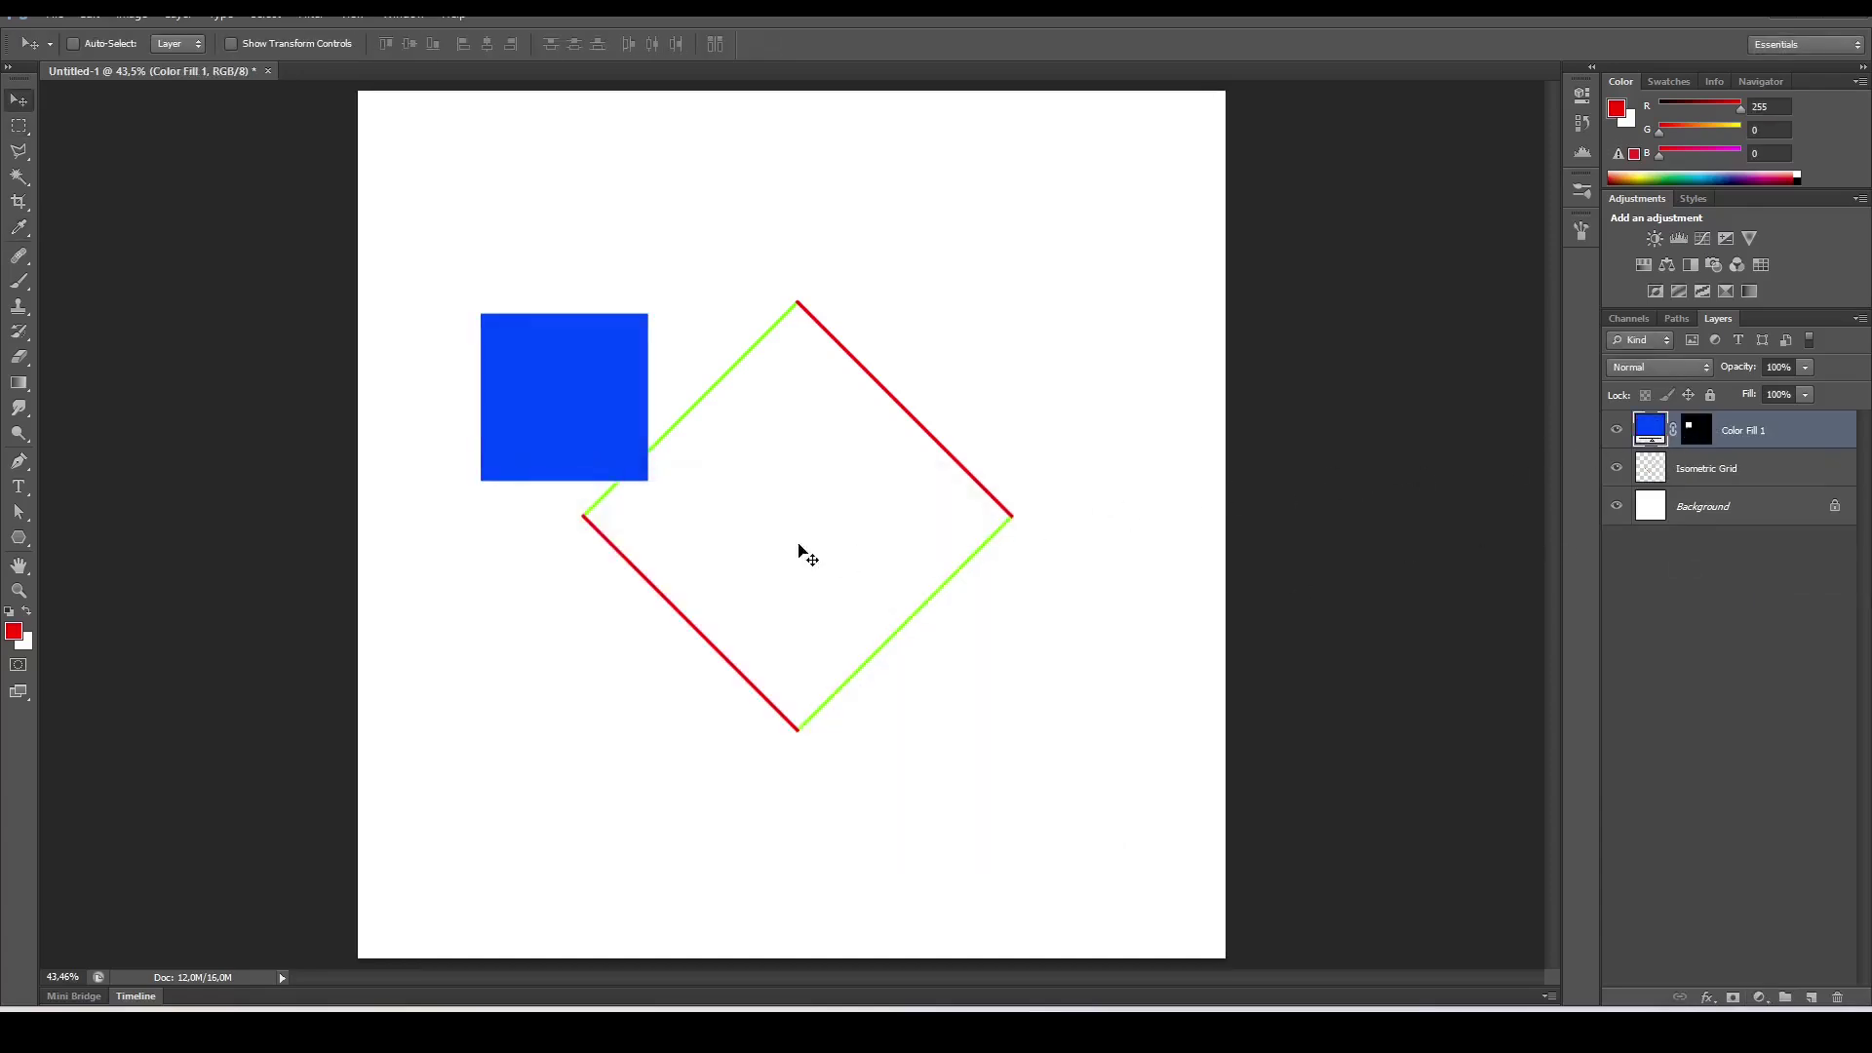
# - Duplicate the blue square flush against its right edge and recolour the copy's fill bright green
pyautogui.moveTo(587, 419); pyautogui.dragTo(751, 431)
pyautogui.doubleClick(1650, 430)
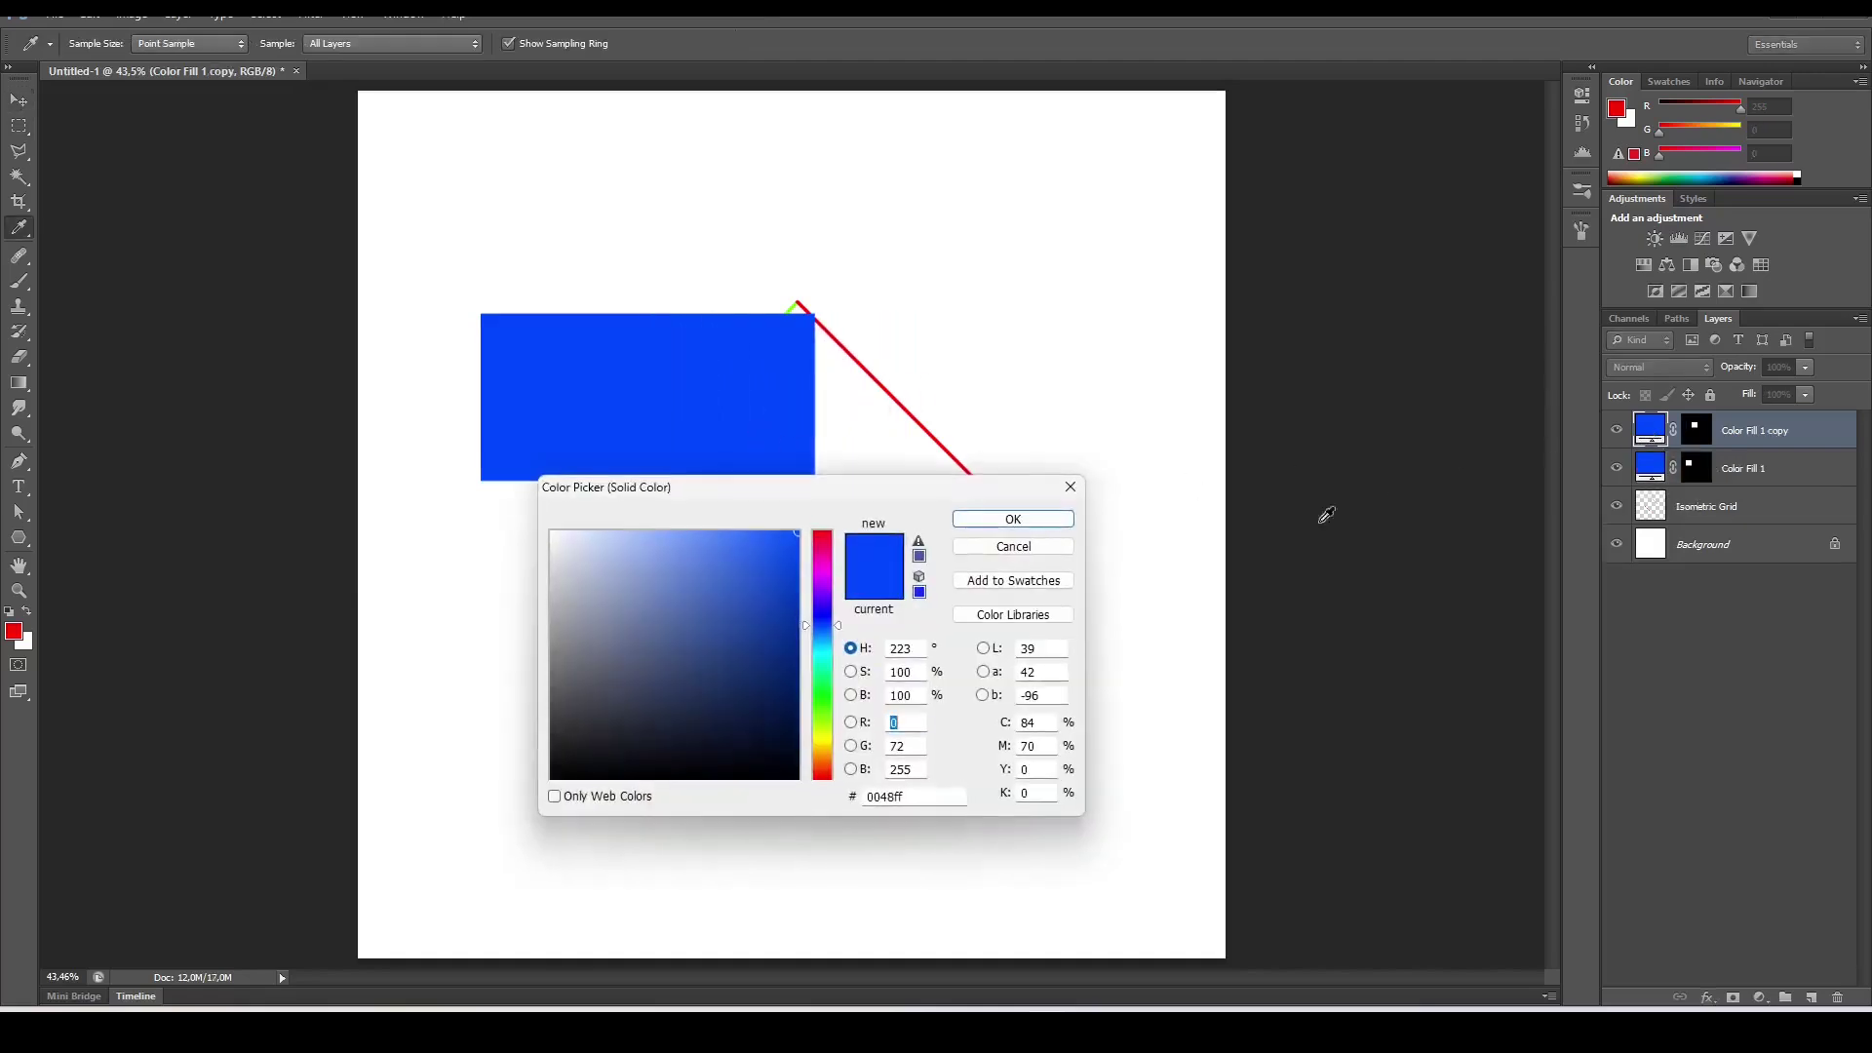
pyautogui.click(824, 691)
pyautogui.click(1058, 526)
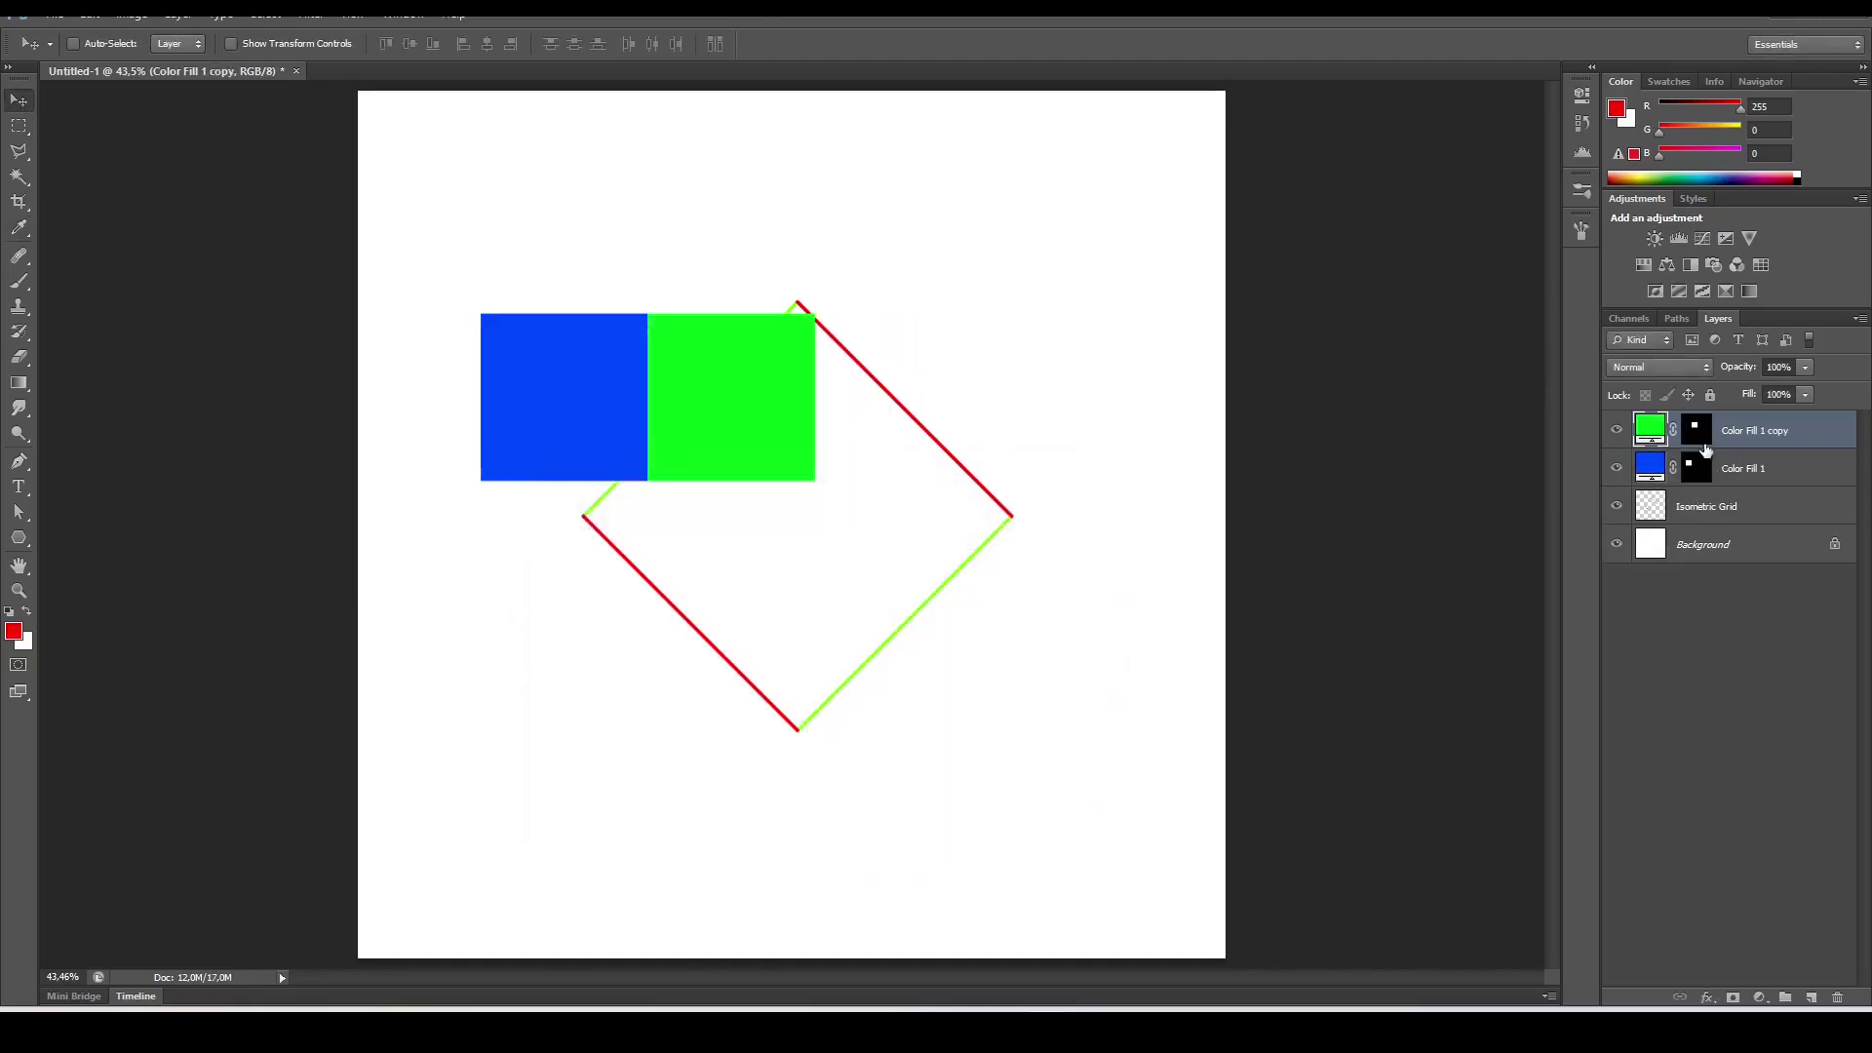
# - Merge the blue and green squares into one layer and scale them proportionally to about 129% so they span the diamond's full width
pyautogui.keyDown('shift'); pyautogui.click(1763, 470); pyautogui.keyUp('shift')
pyautogui.hotkey('ctrl', 'e')
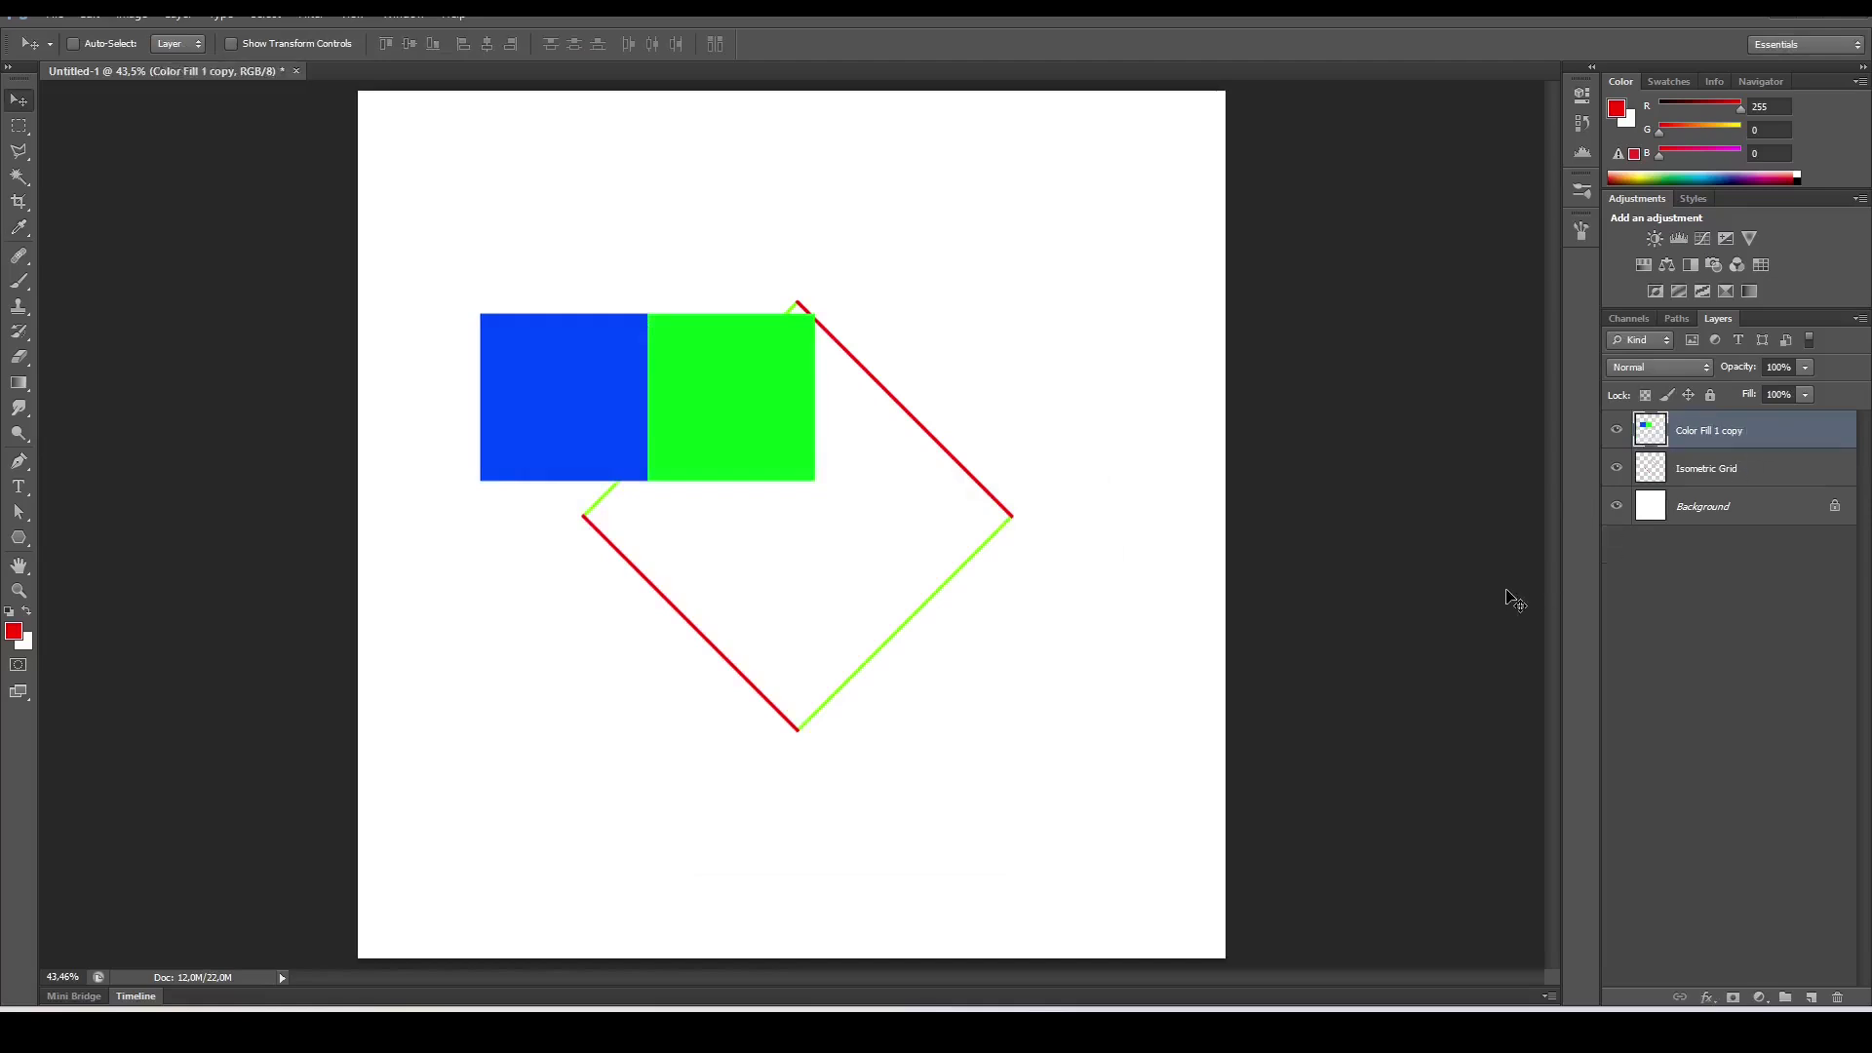
pyautogui.moveTo(749, 431); pyautogui.dragTo(1029, 631)
pyautogui.hotkey('ctrl', 't')
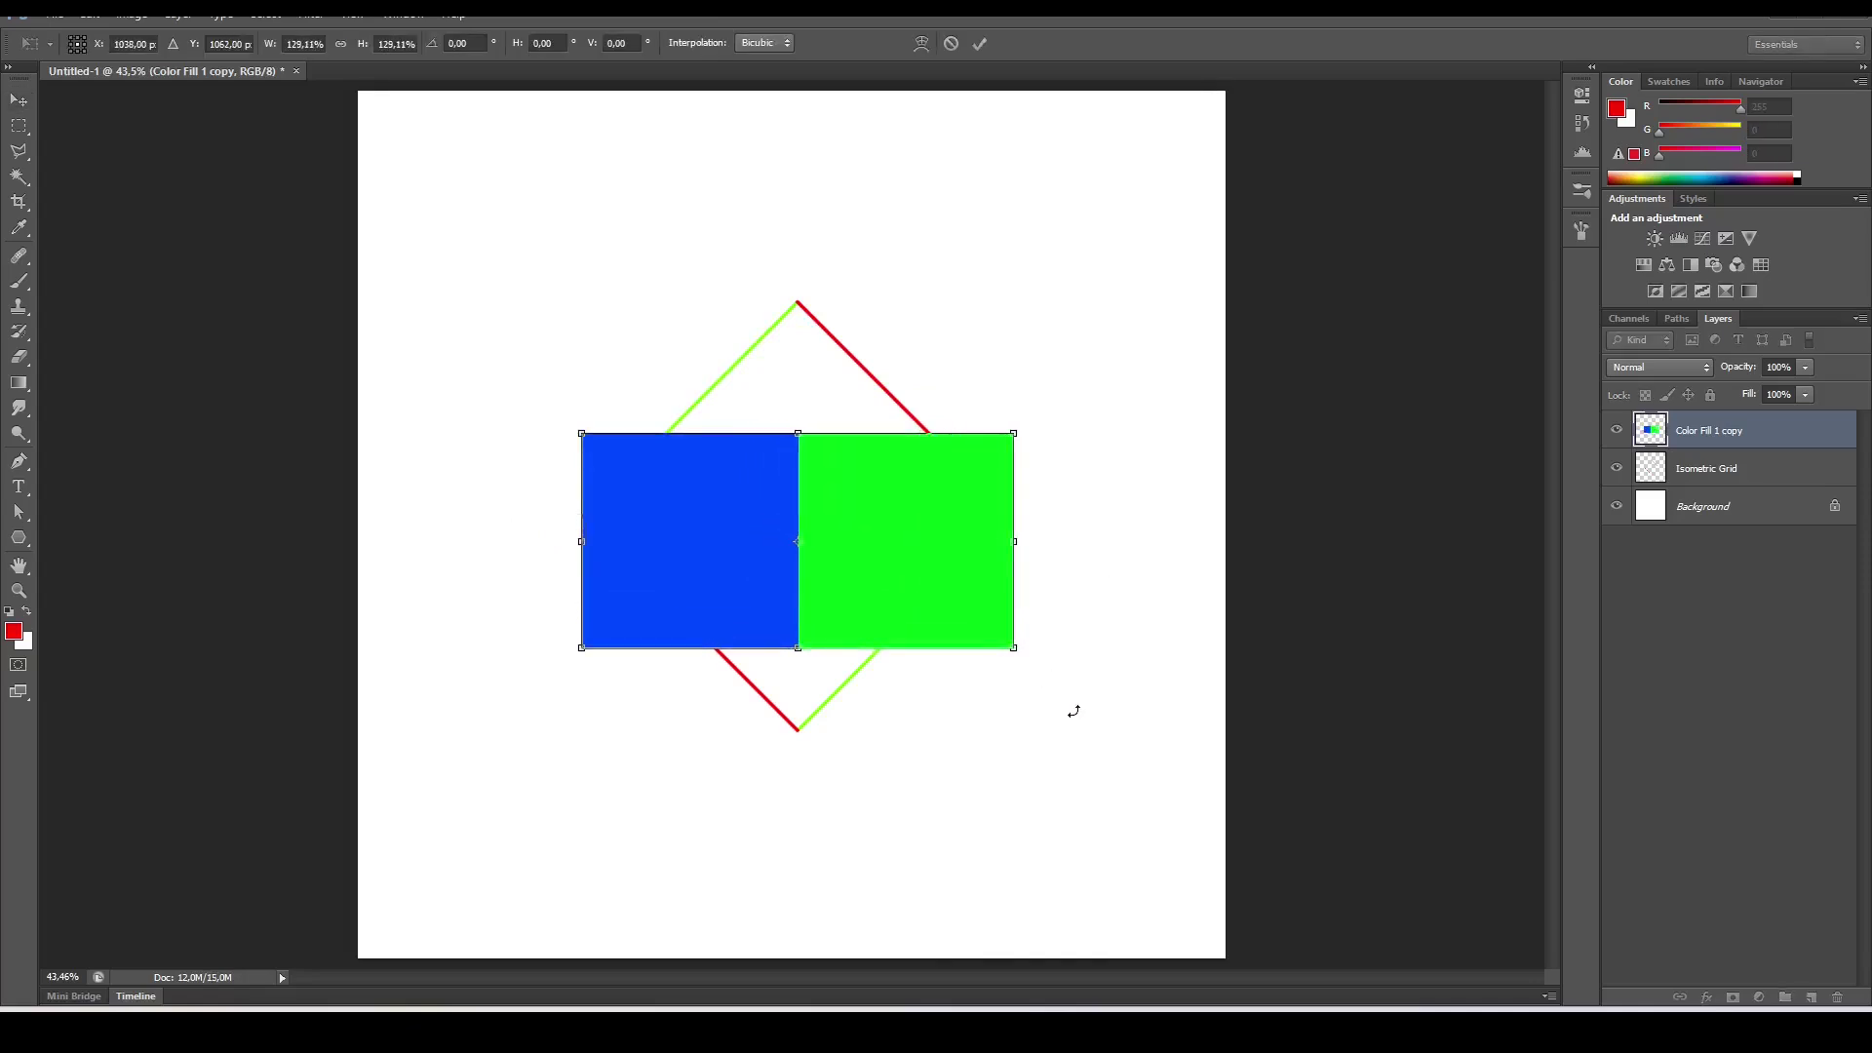
pyautogui.press('Return')
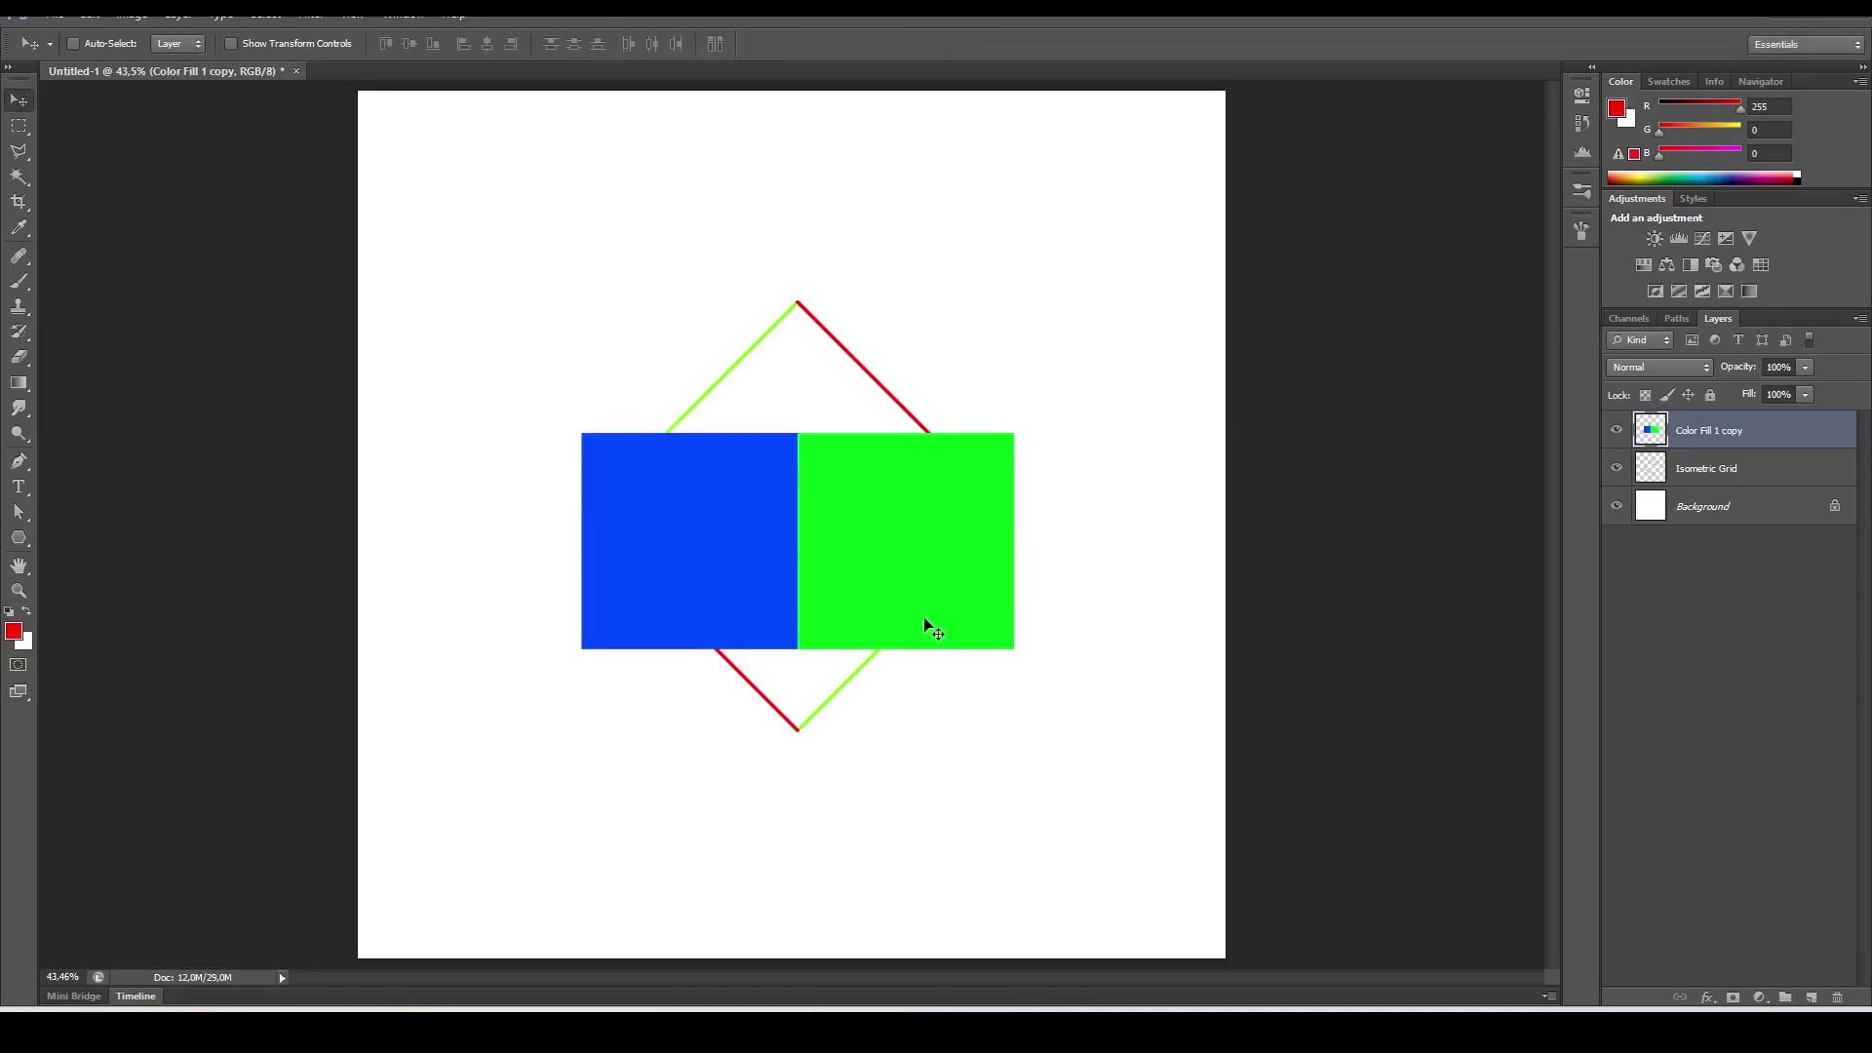
# - Lower the merged squares layer's opacity to 34% and centre the squares vertically over the diamond
pyautogui.moveTo(1743, 369); pyautogui.dragTo(1714, 376)
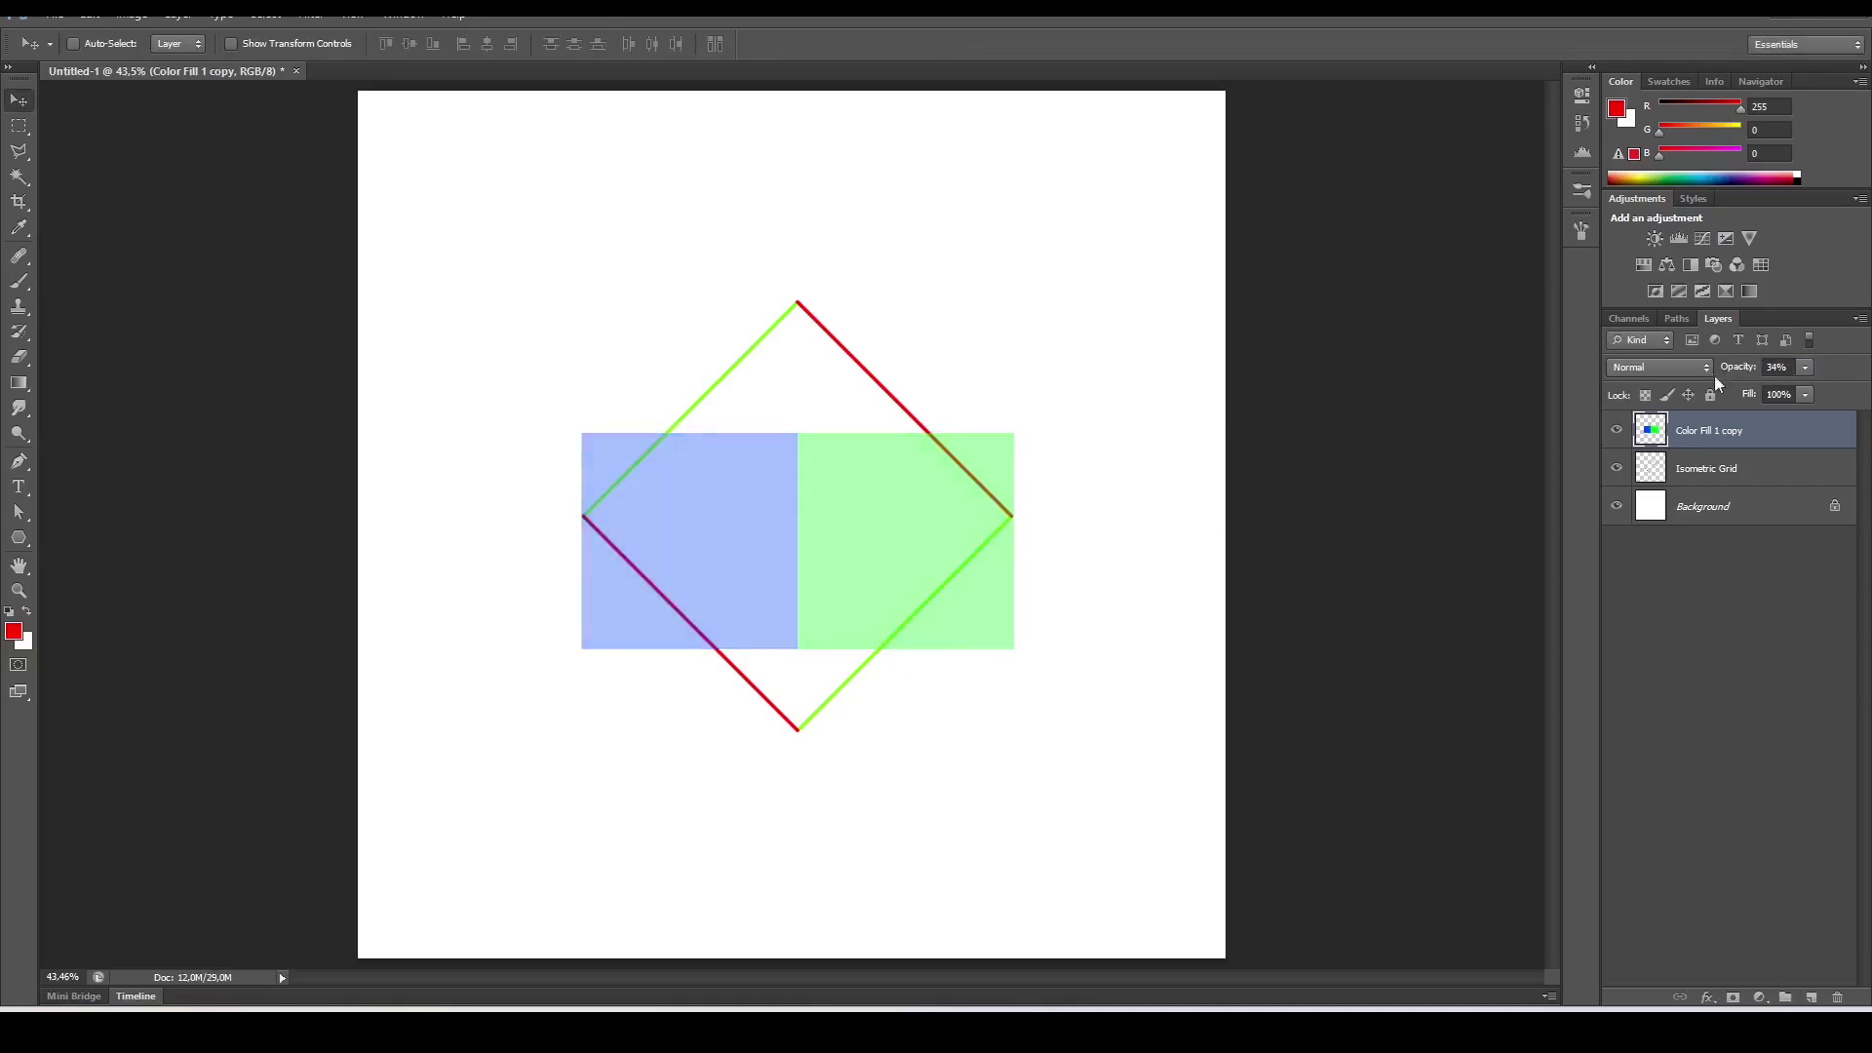
pyautogui.moveTo(970, 613); pyautogui.dragTo(975, 589)
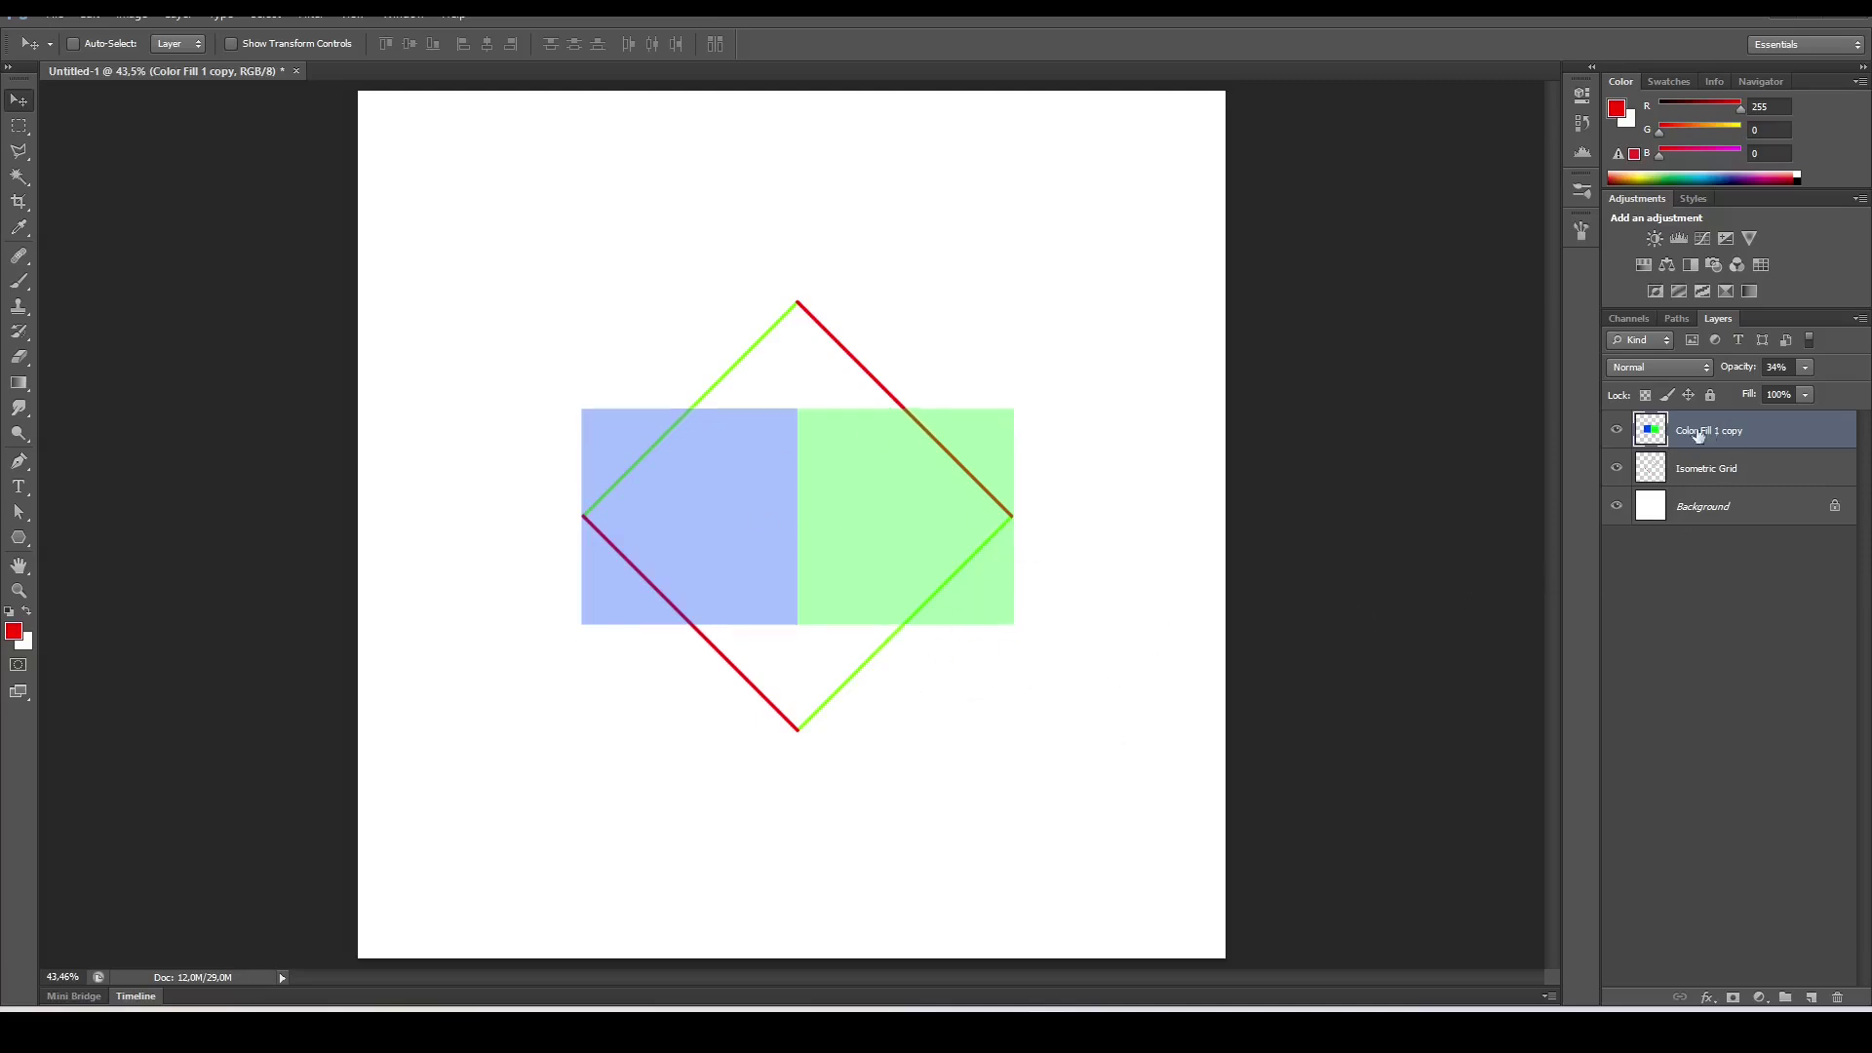
# - Squash the diamond on the Isometric Grid layer to 50% of its height
pyautogui.click(1713, 471)
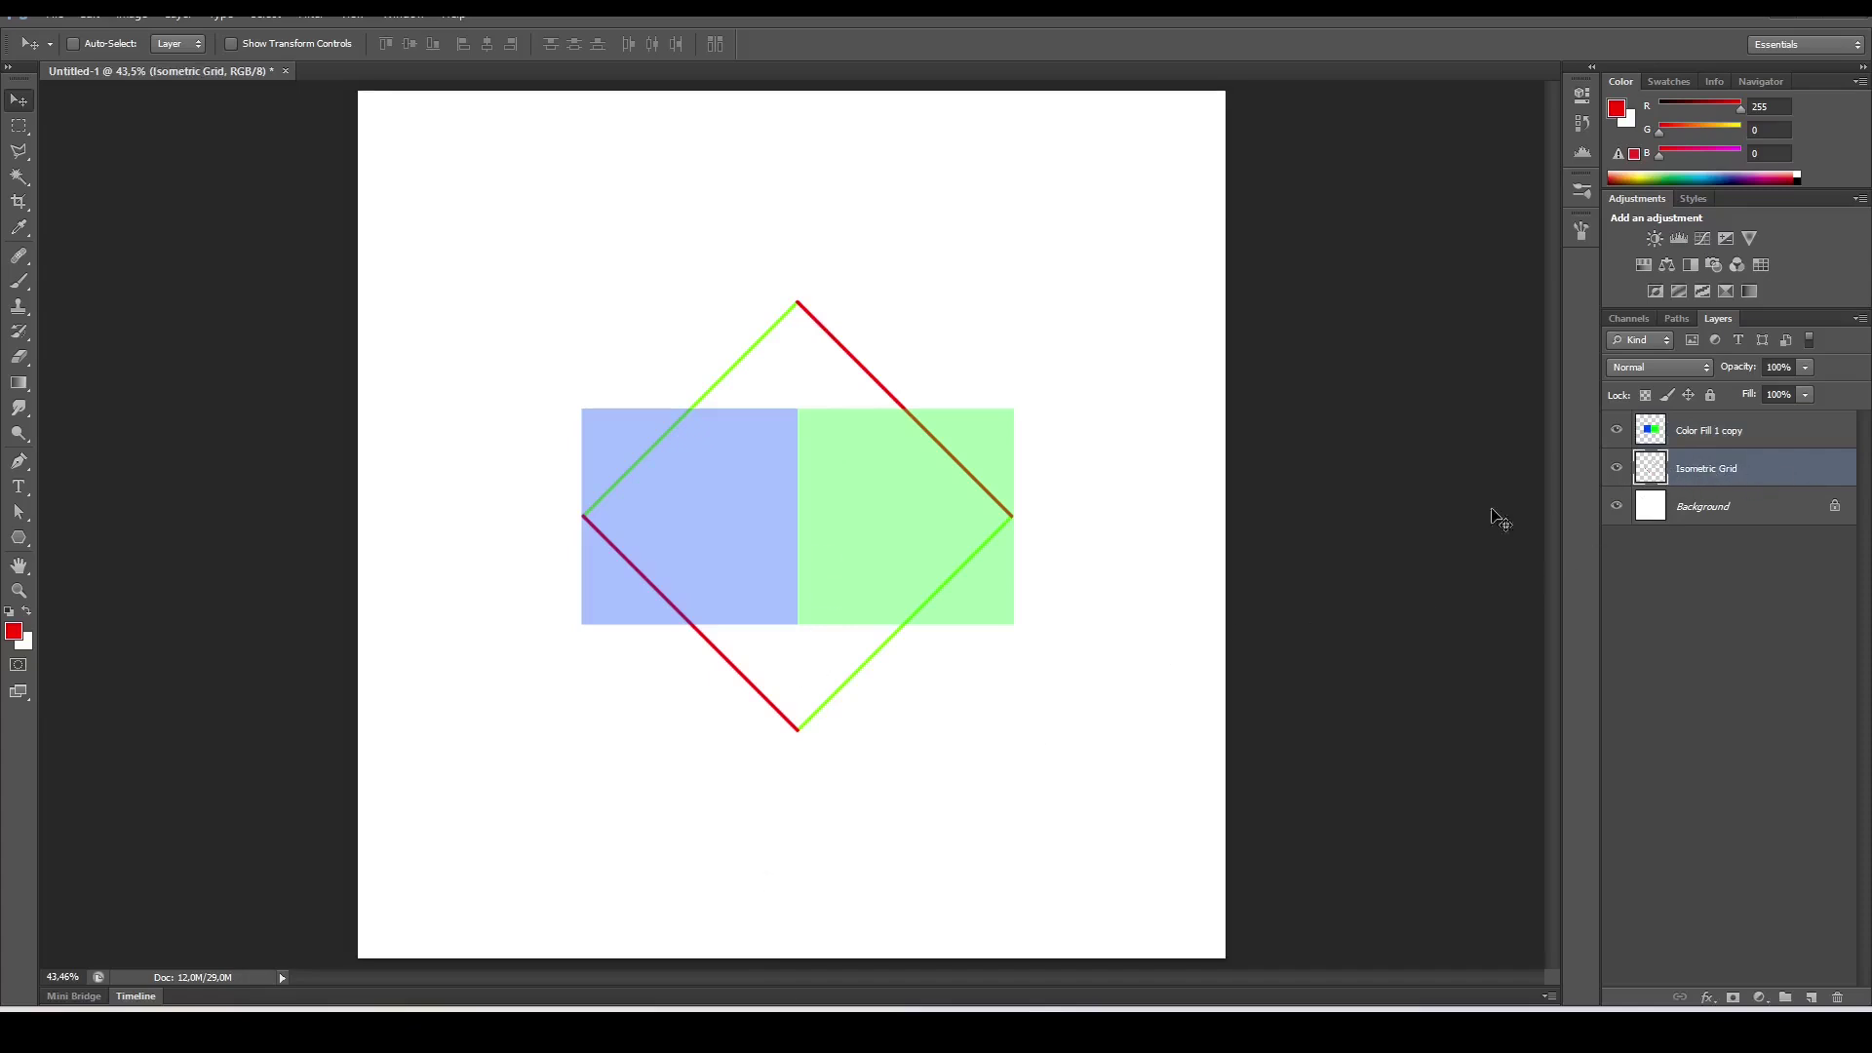
pyautogui.hotkey('ctrl', 't')
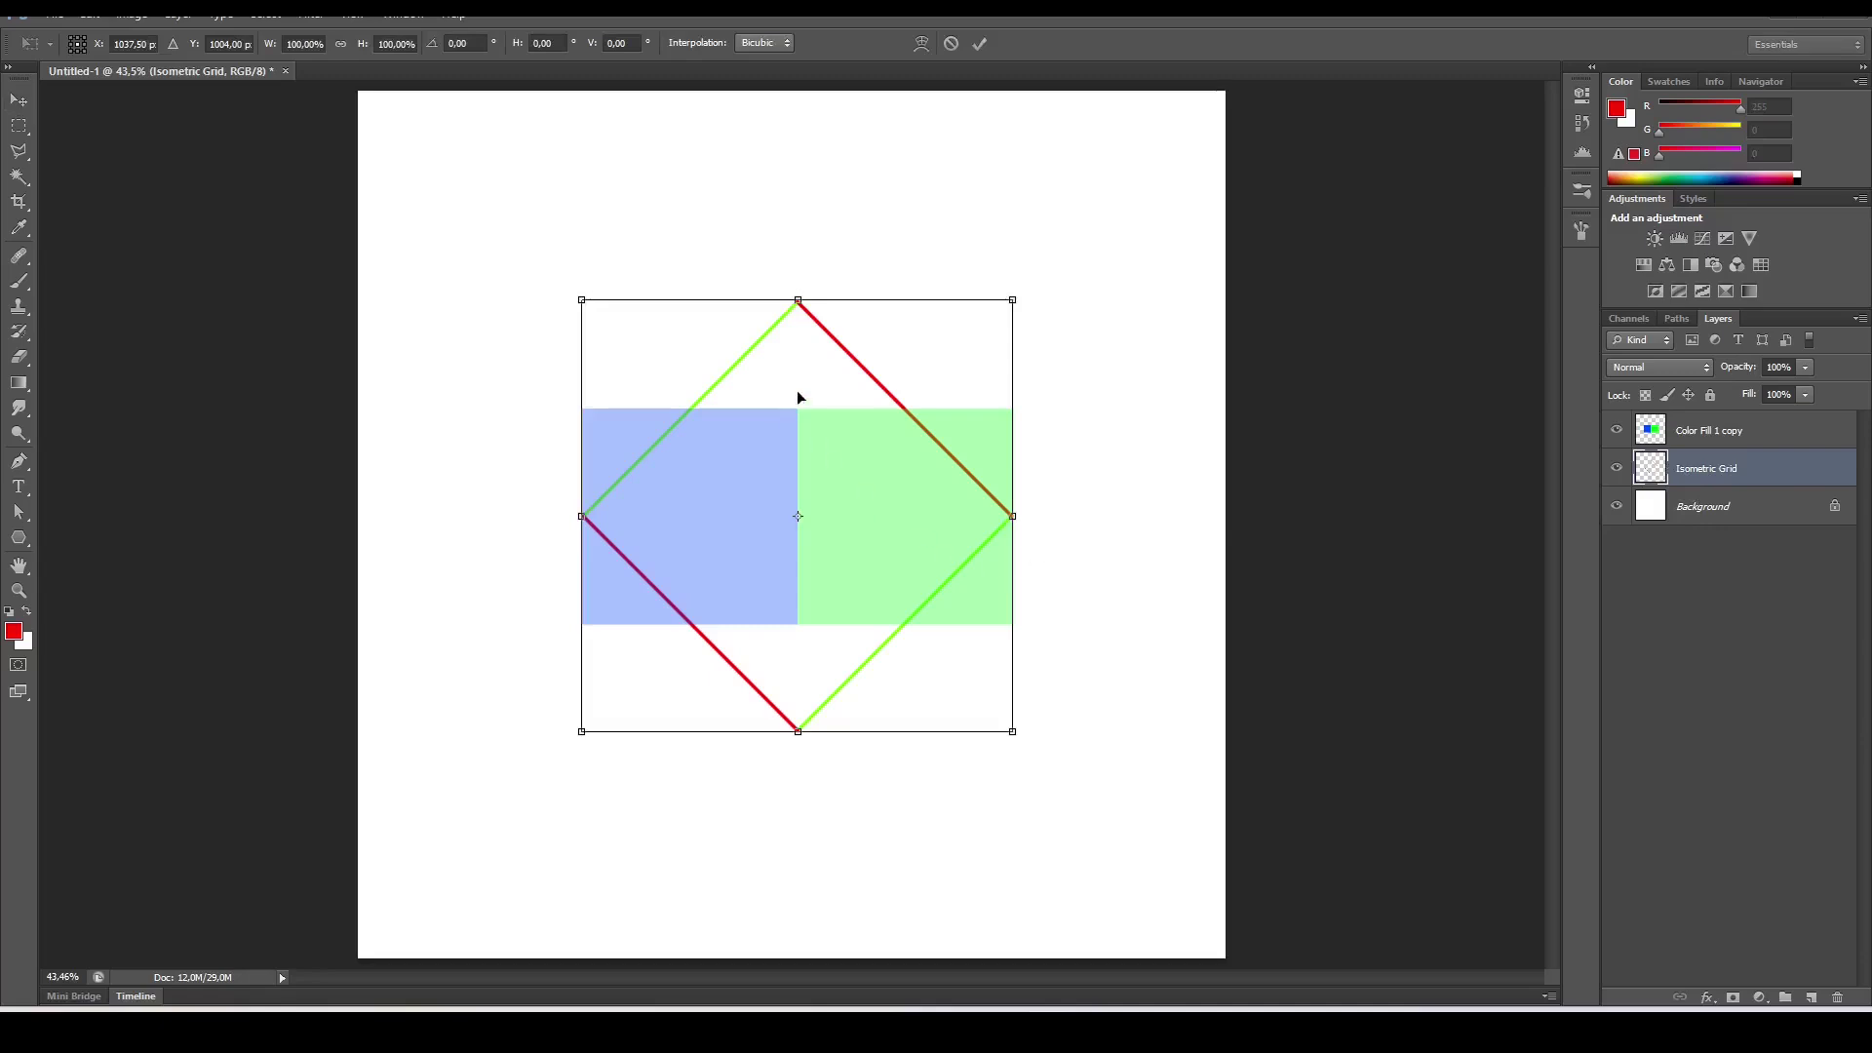
pyautogui.click(382, 41)
pyautogui.write('50')
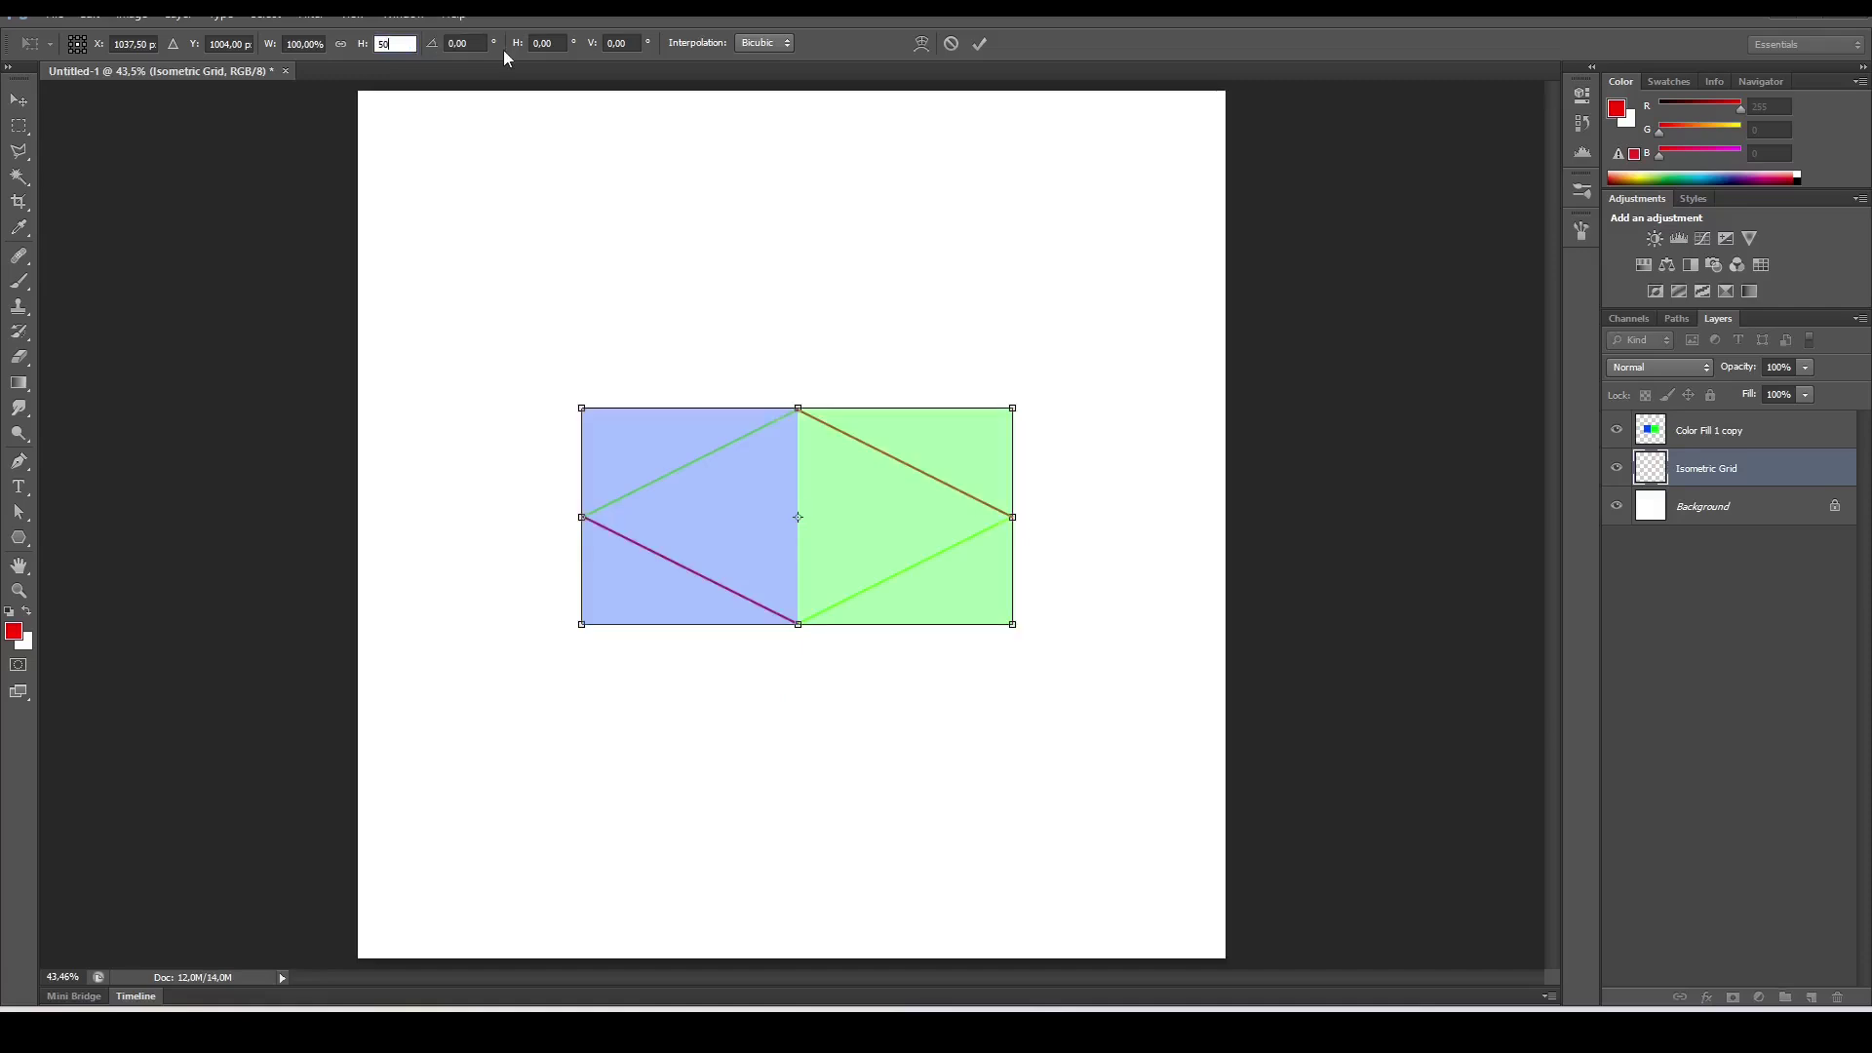
pyautogui.press('Return')
pyautogui.press('Return')
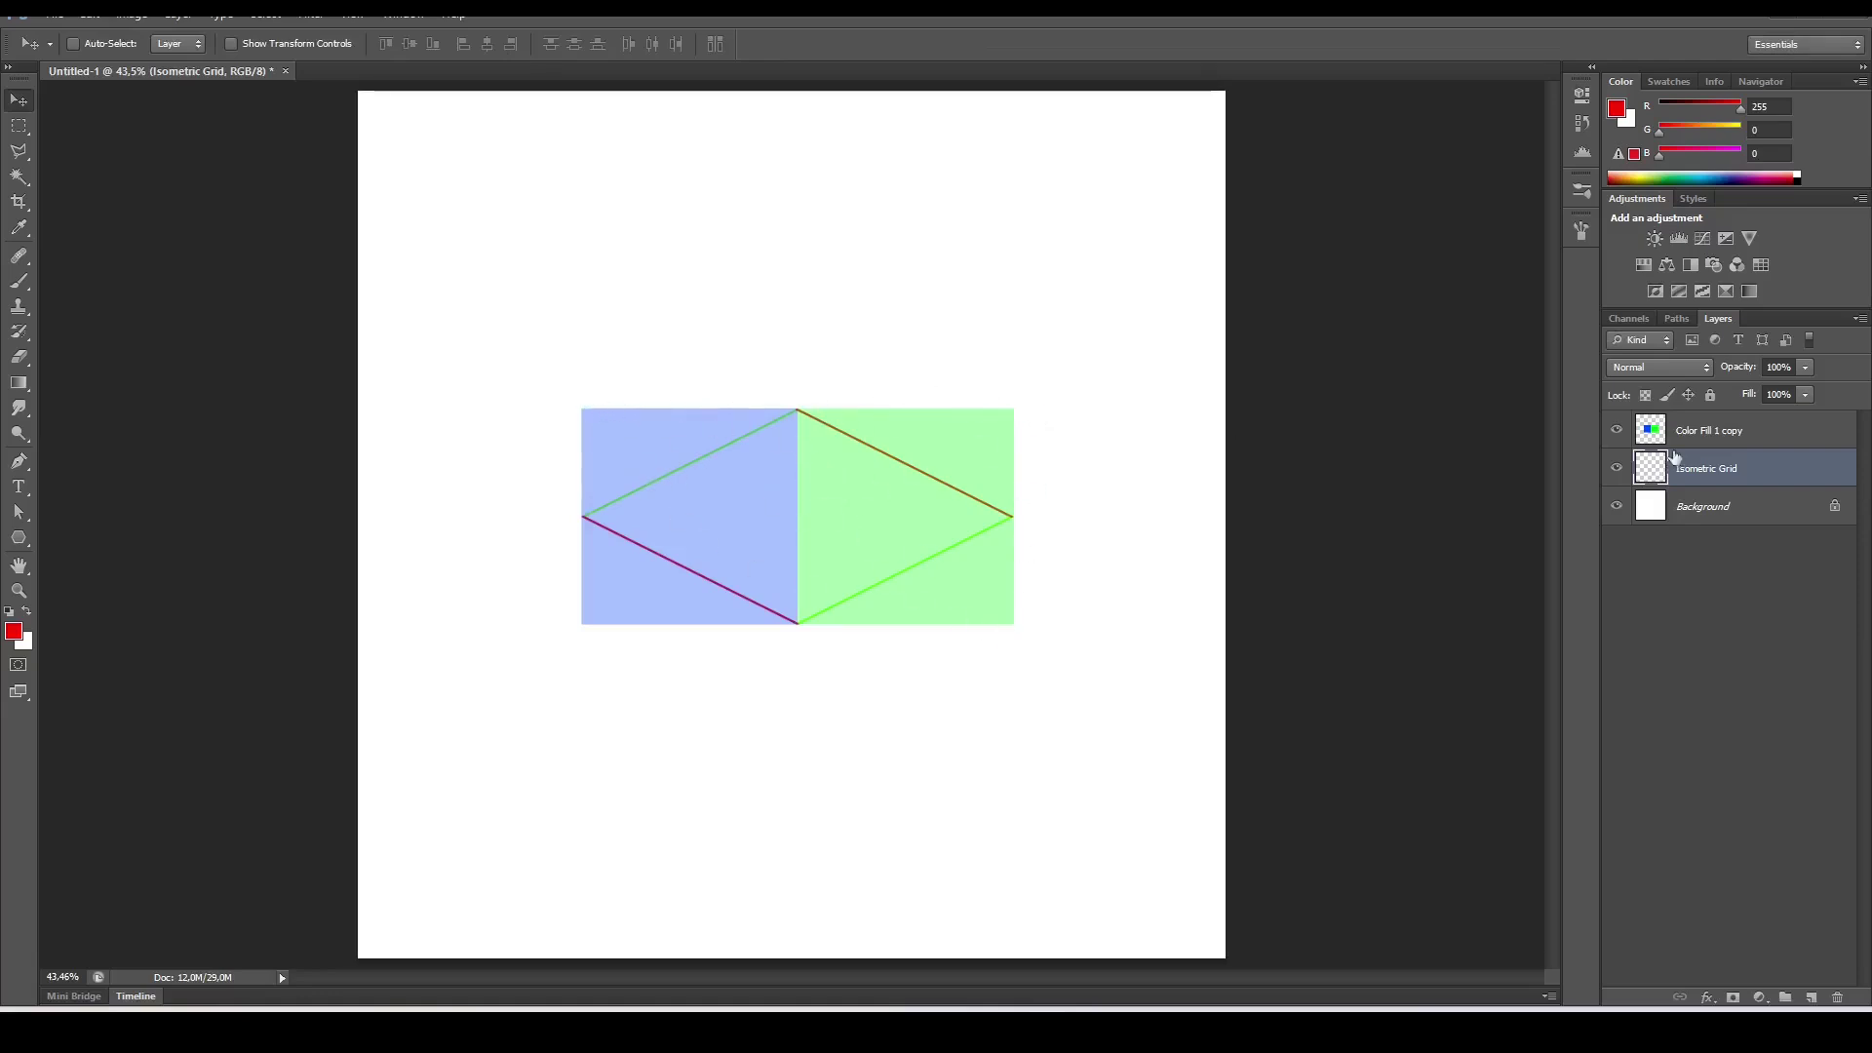
# - Delete the Color Fill 1 copy layer holding the blue and green guide squares
pyautogui.click(1618, 434)
pyautogui.click(1755, 435)
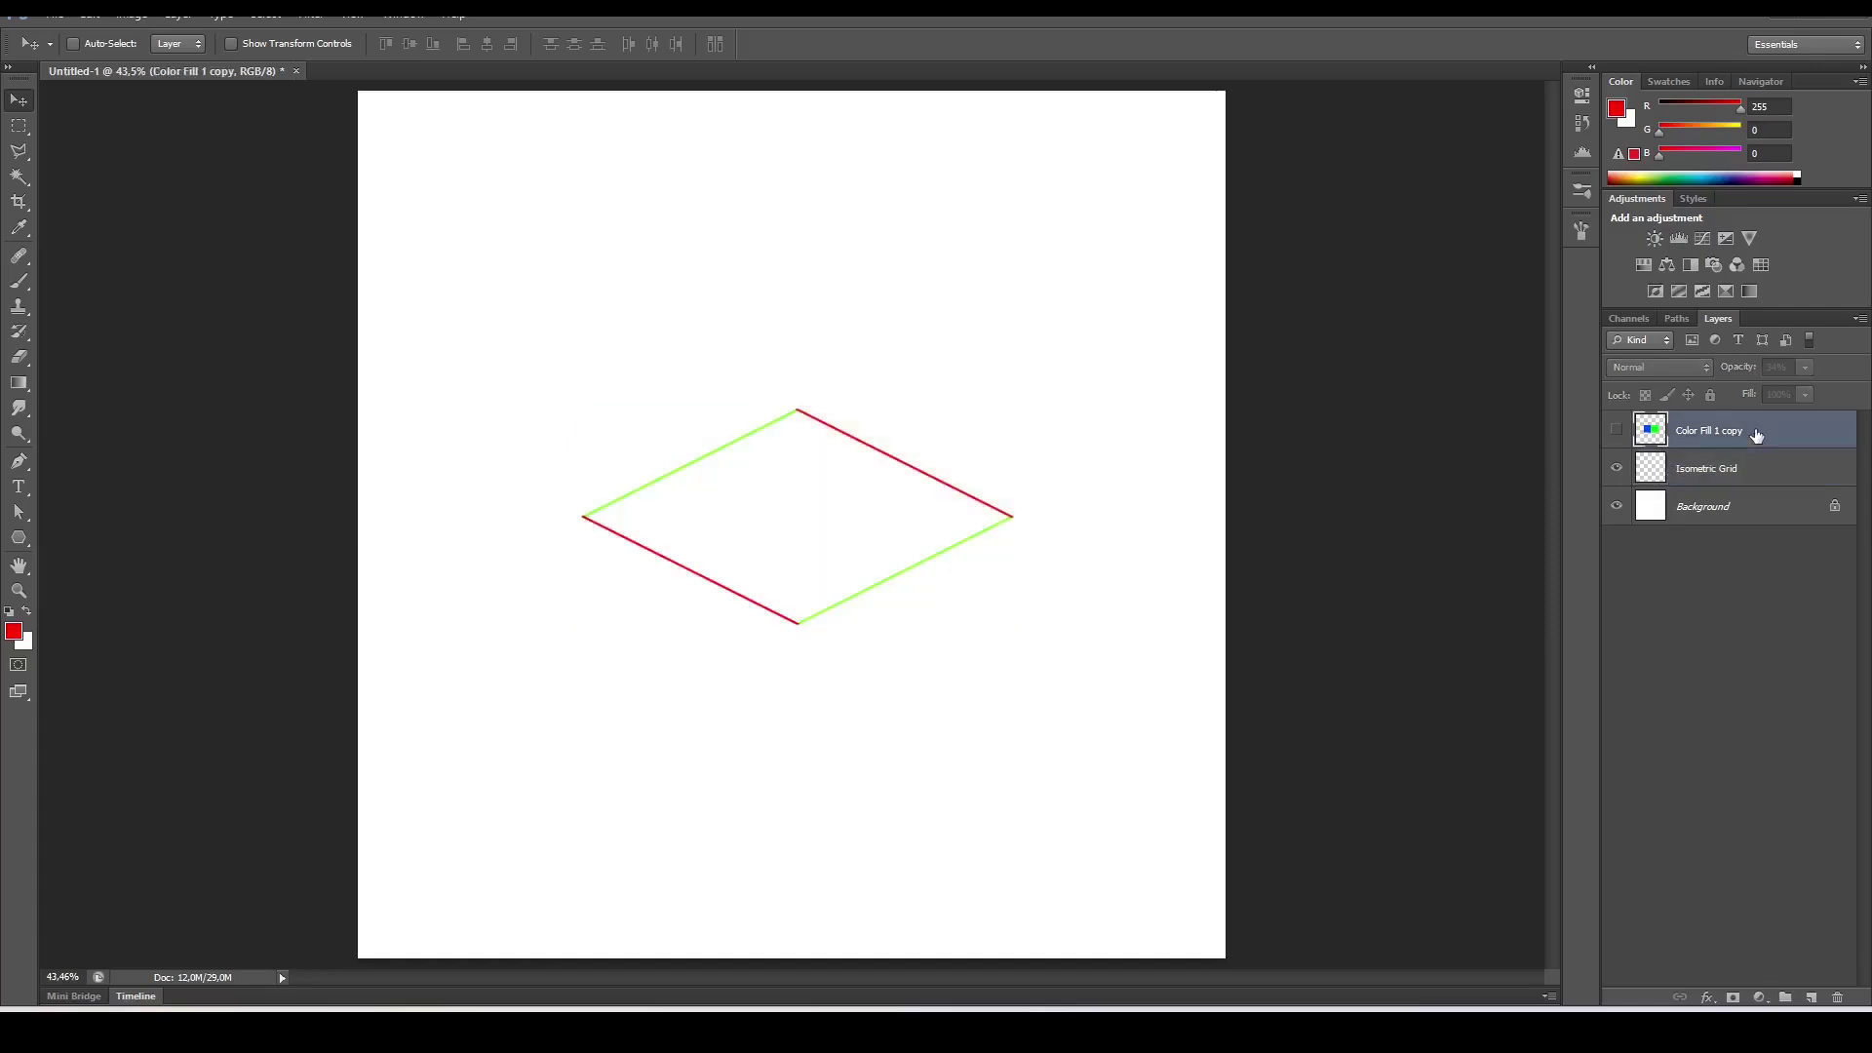
pyautogui.click(1837, 997)
pyautogui.click(857, 387)
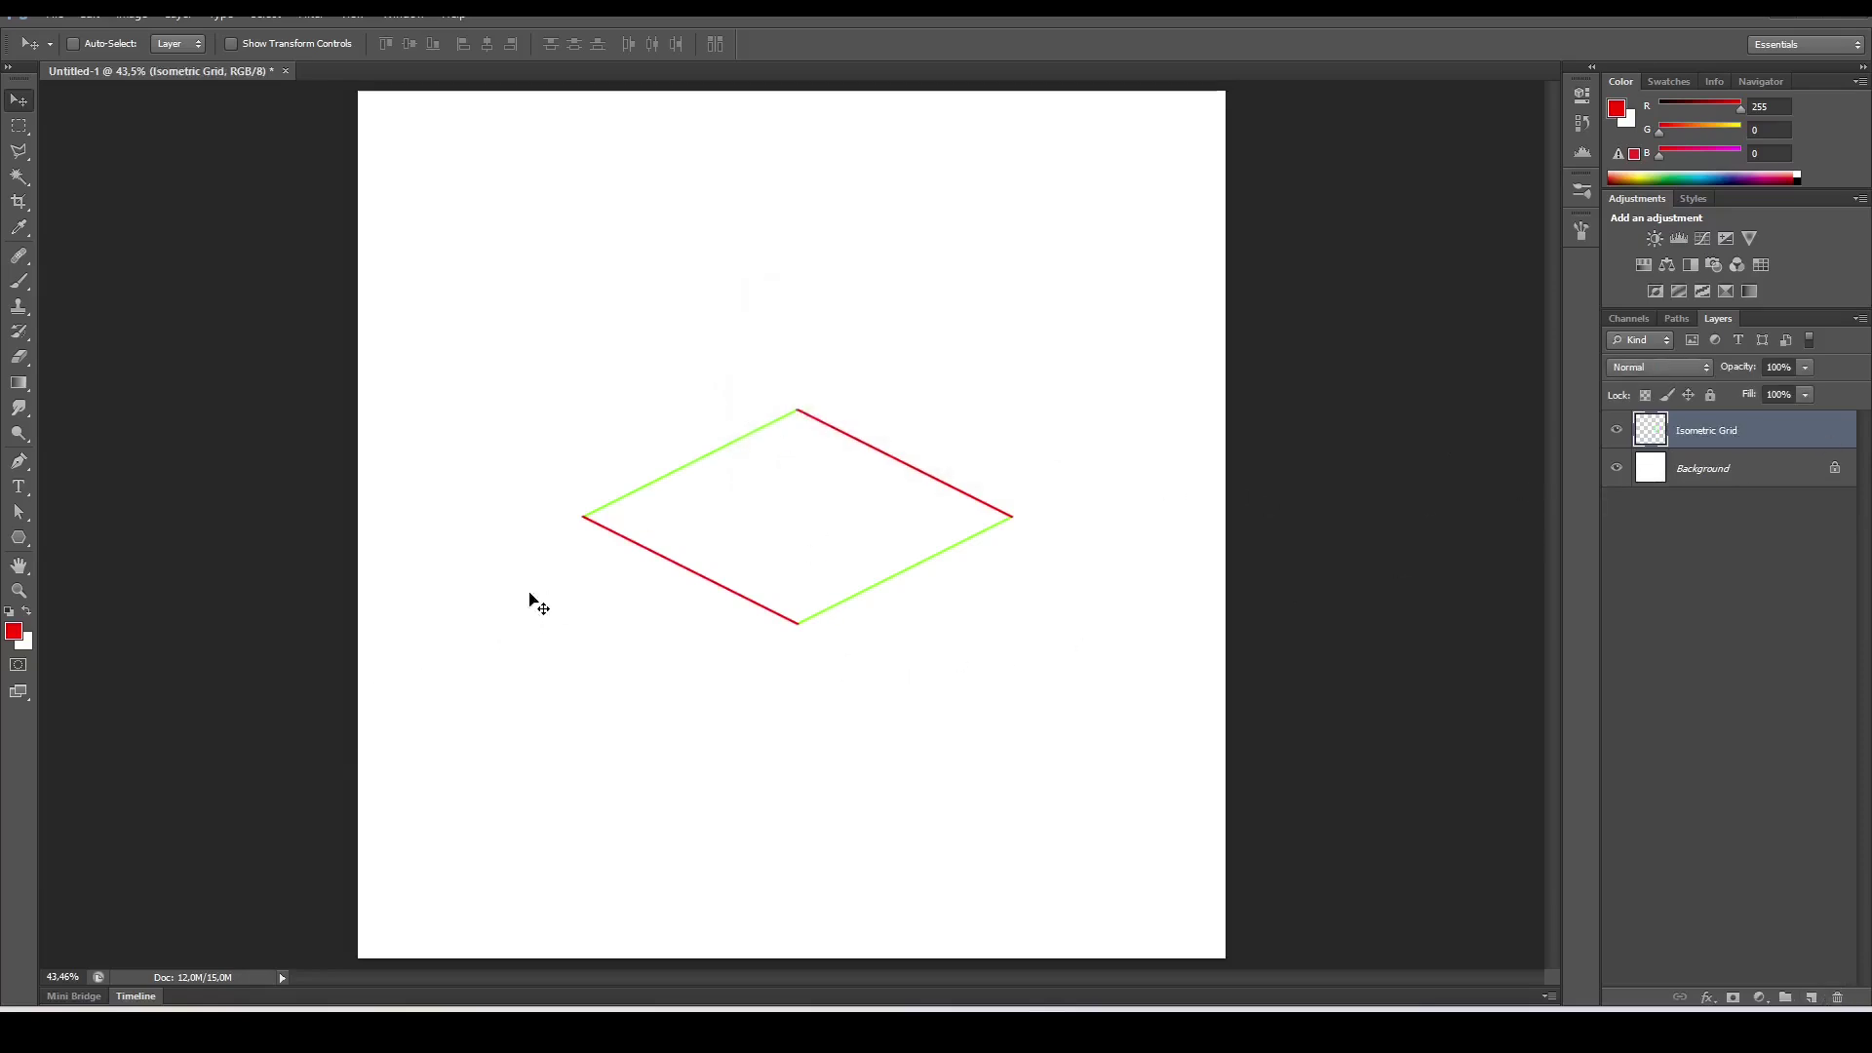
# - Set the foreground colour to blue (004eff)
pyautogui.click(13, 632)
pyautogui.click(13, 632)
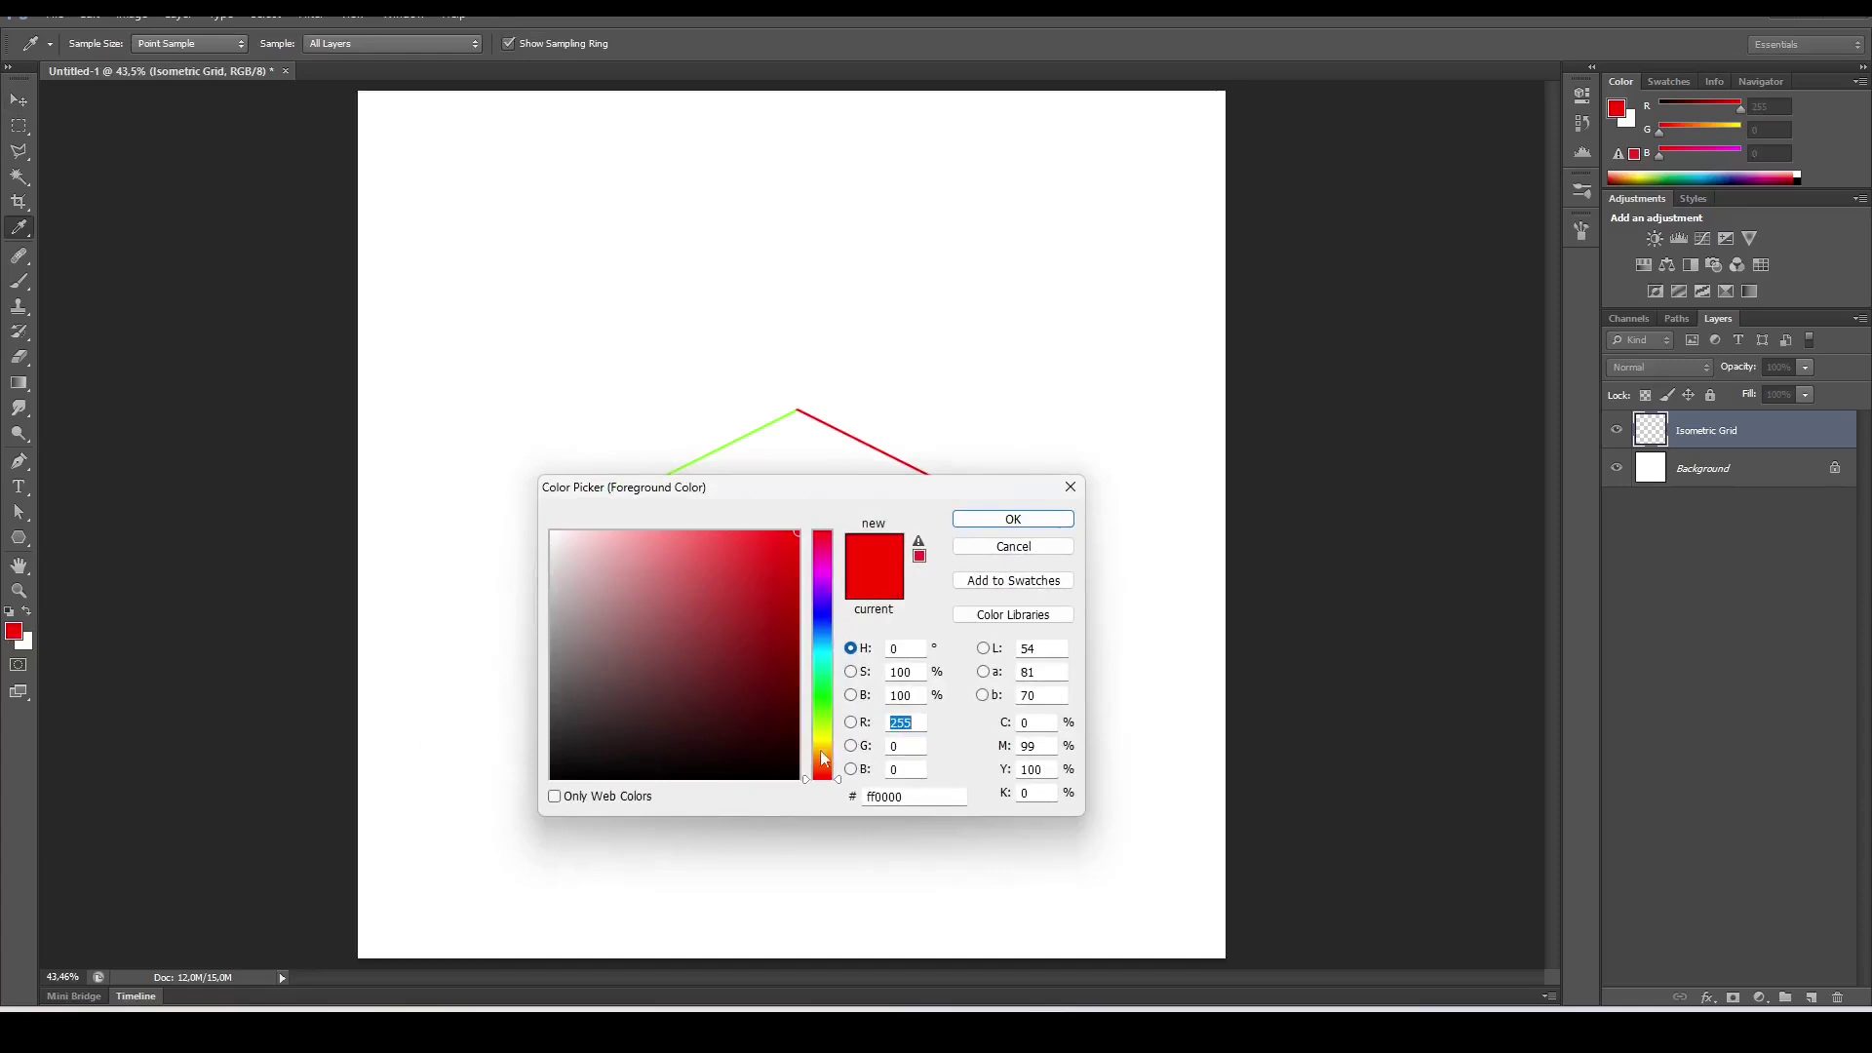
pyautogui.moveTo(824, 641); pyautogui.dragTo(822, 625)
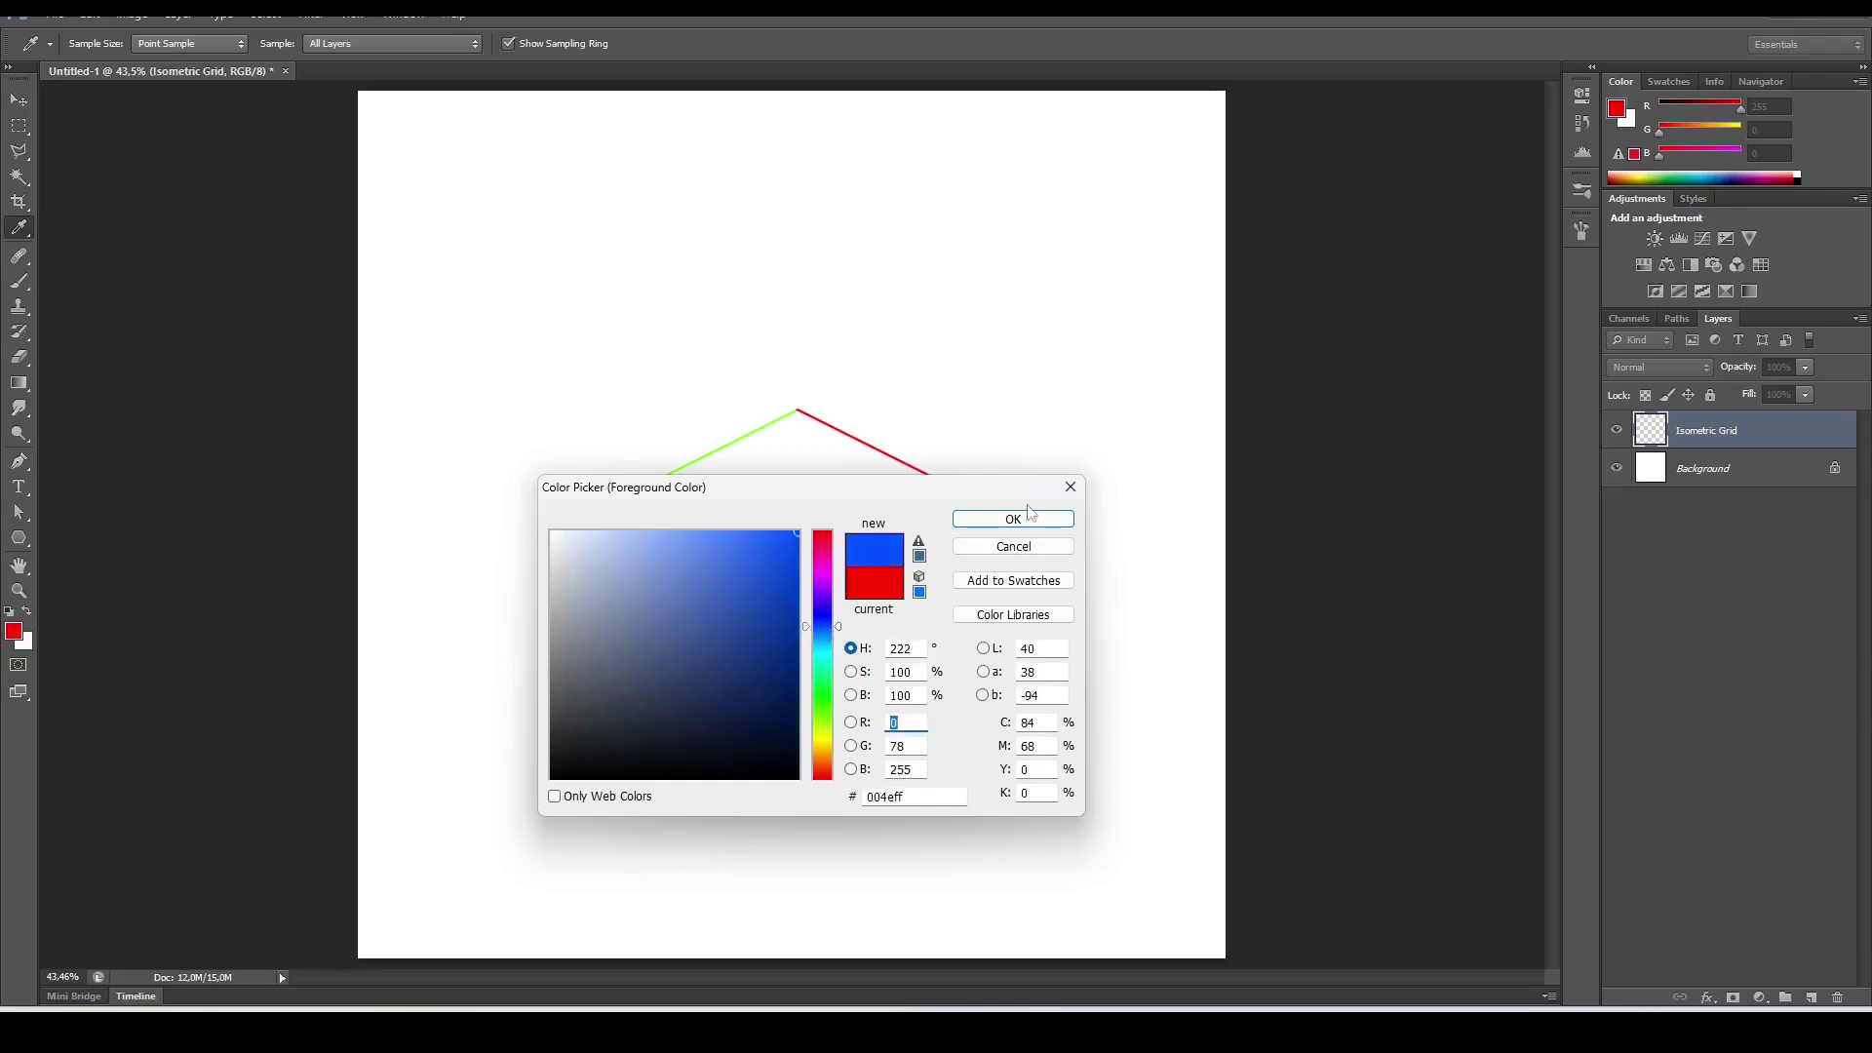
pyautogui.click(1014, 519)
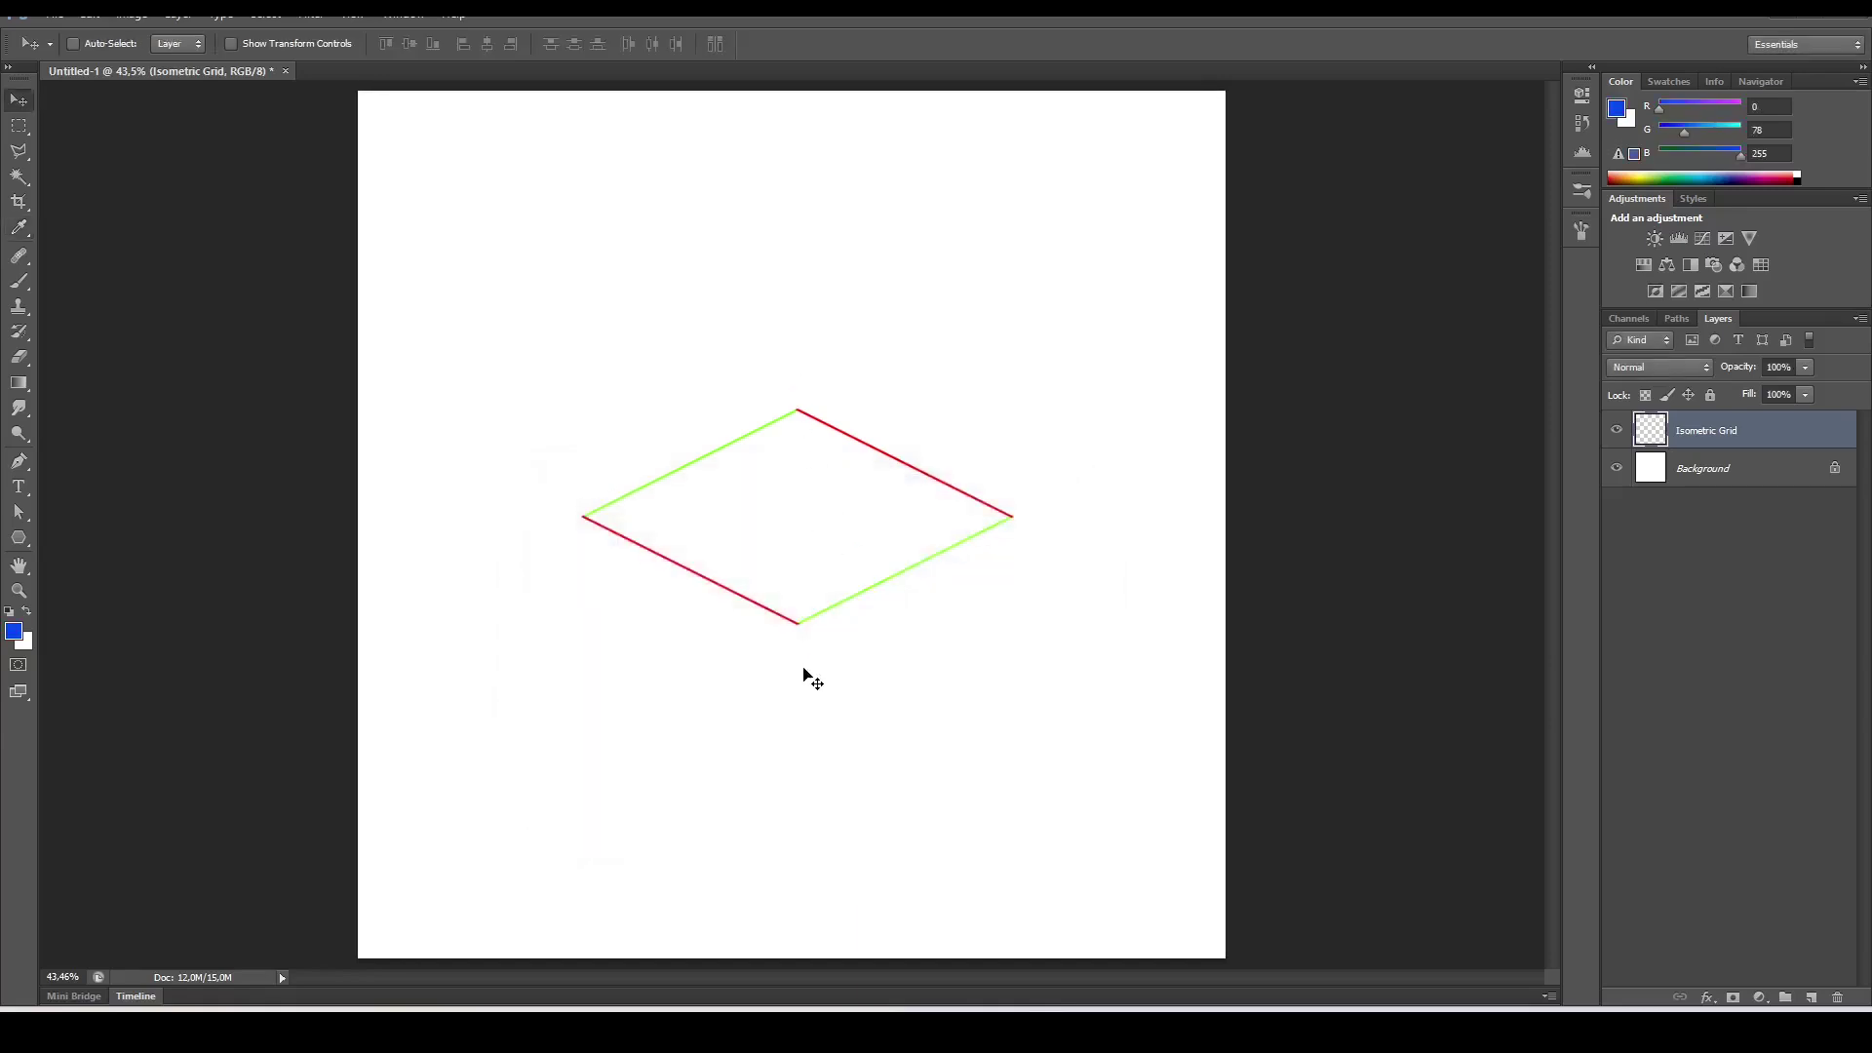
# - Paint a straight vertical blue line with a 4 px brush from the diamond's top corner to its bottom corner
pyautogui.press('b')
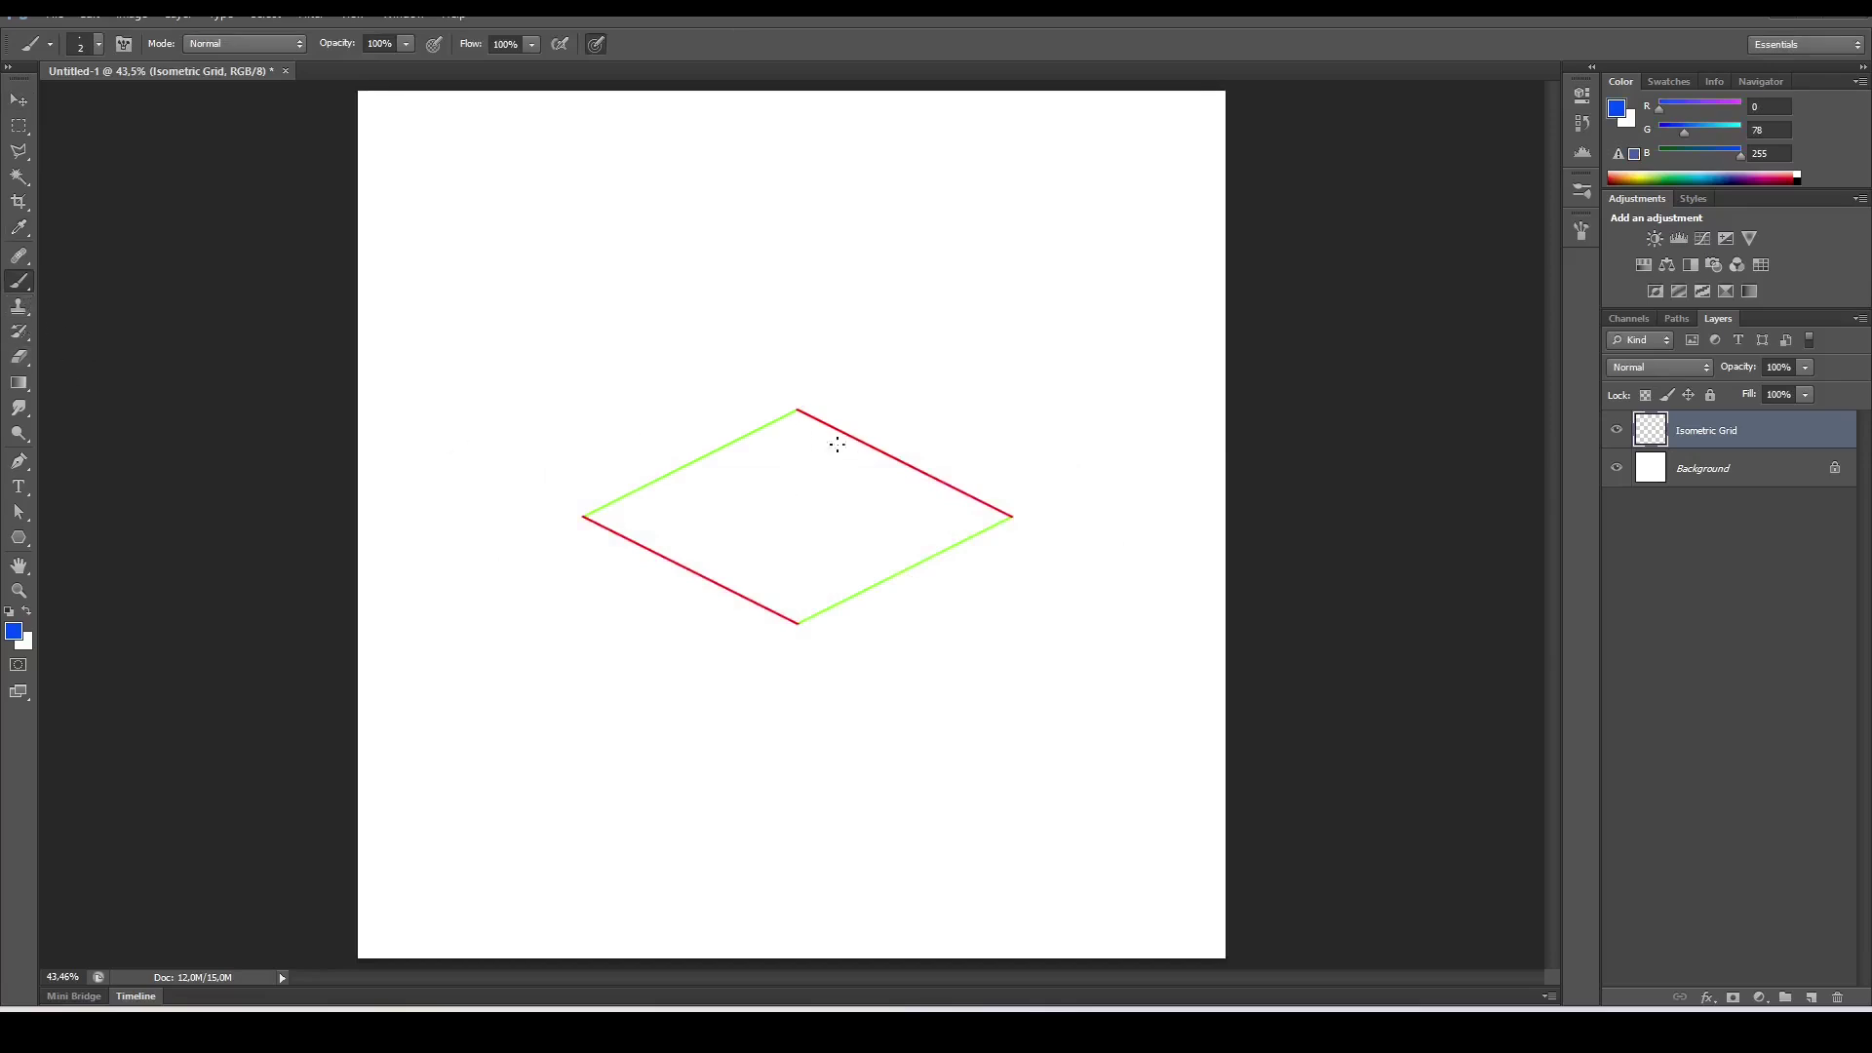
pyautogui.scroll(5, 837, 445)
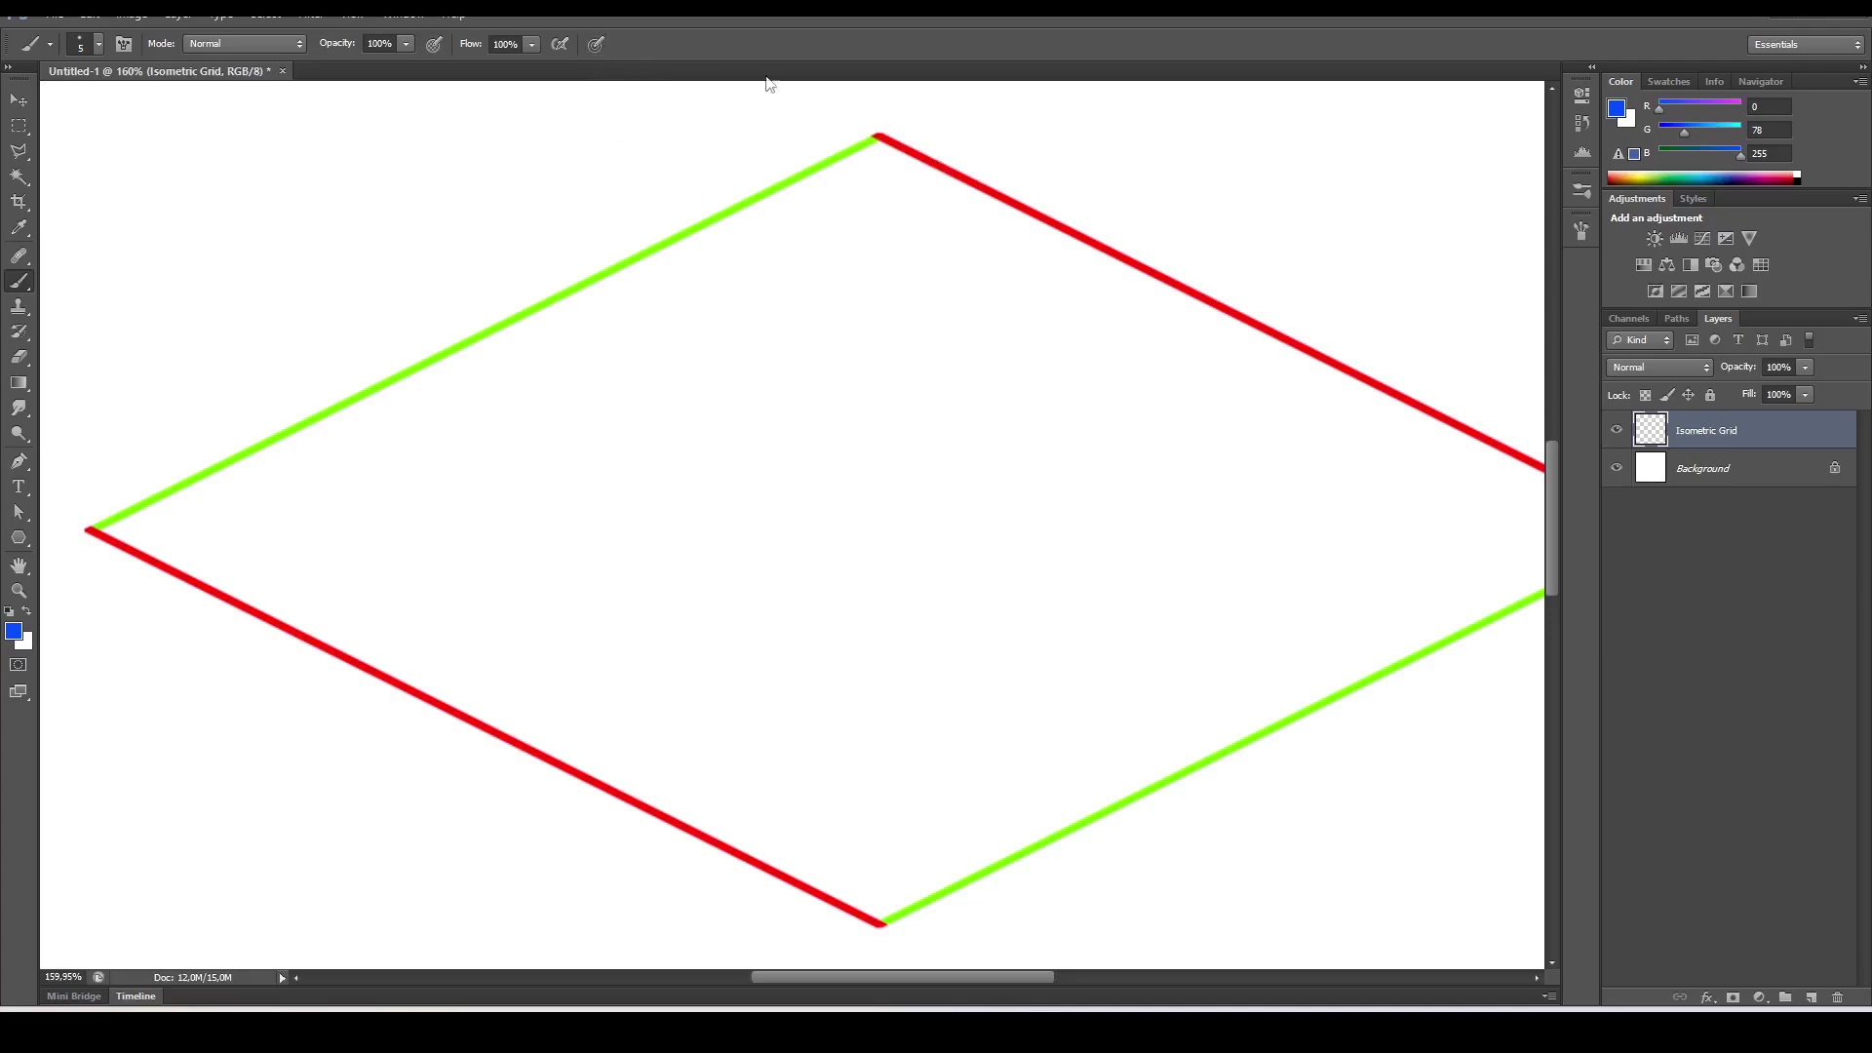
pyautogui.moveTo(879, 140); pyautogui.dragTo(893, 912)
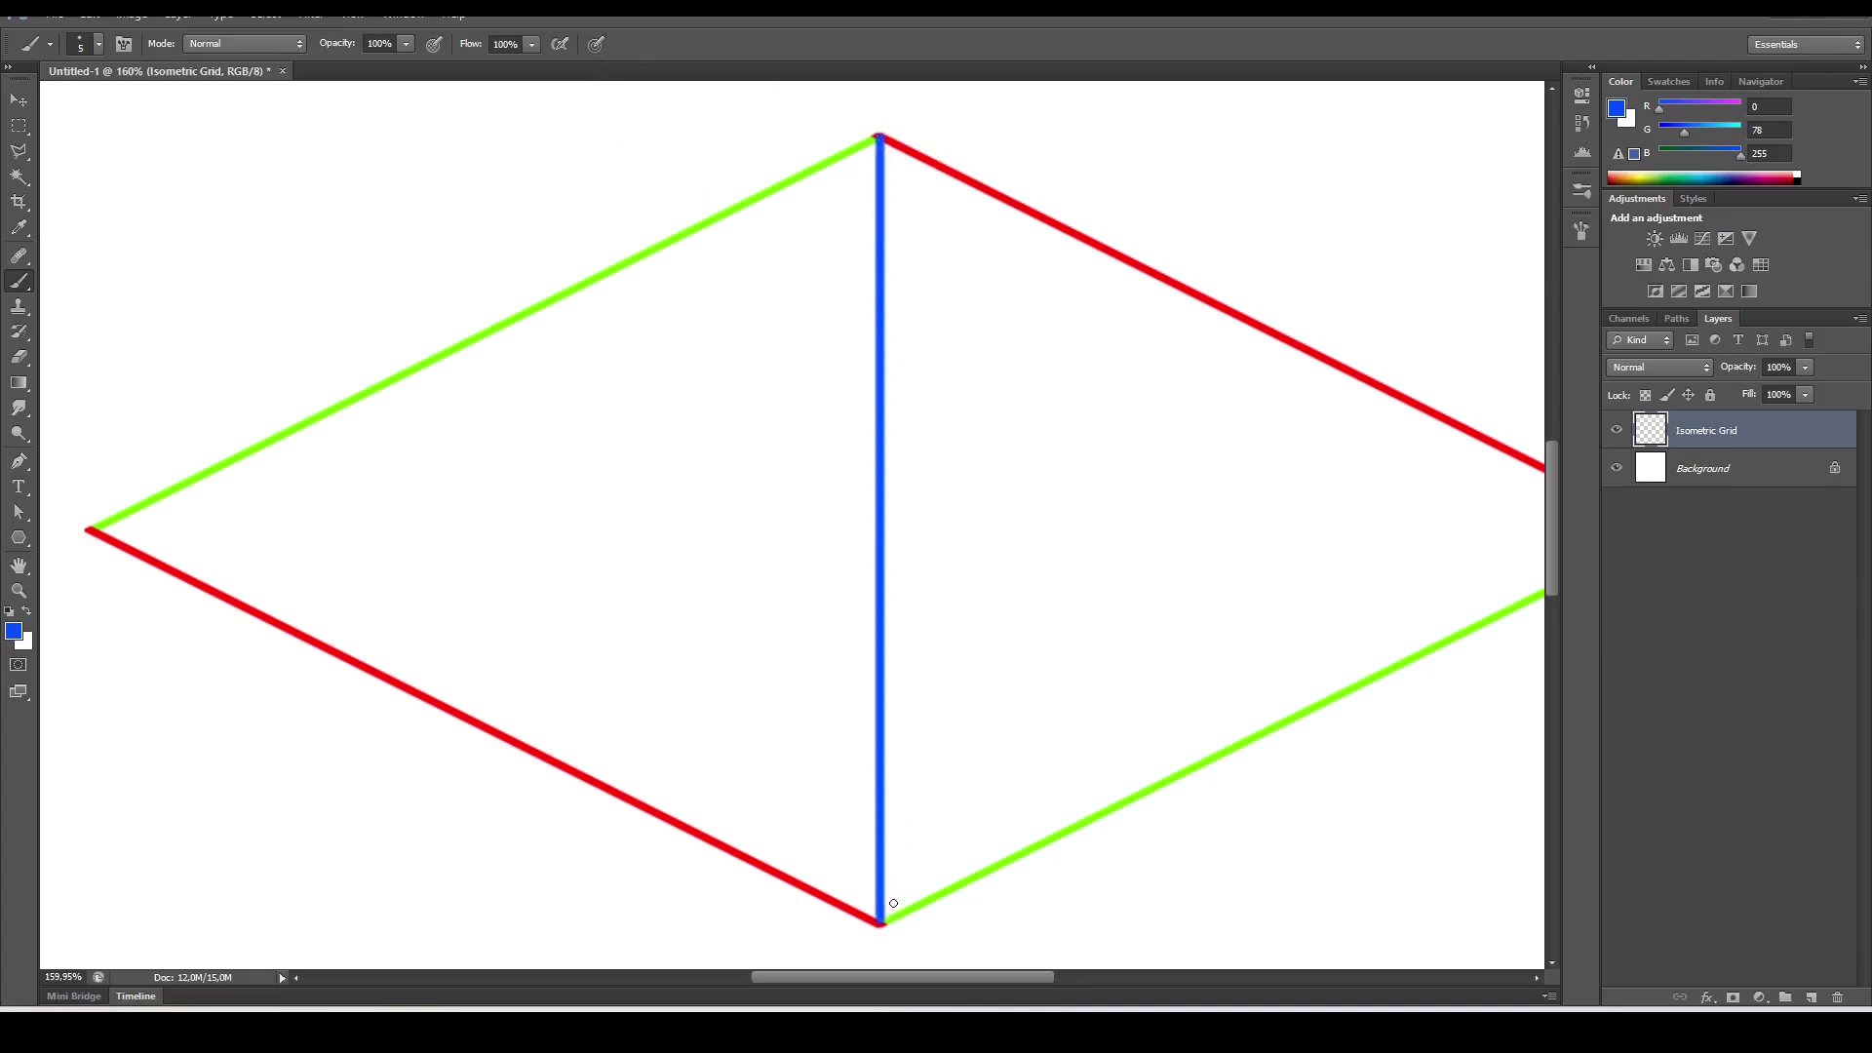
pyautogui.hotkey('ctrl', 'z')
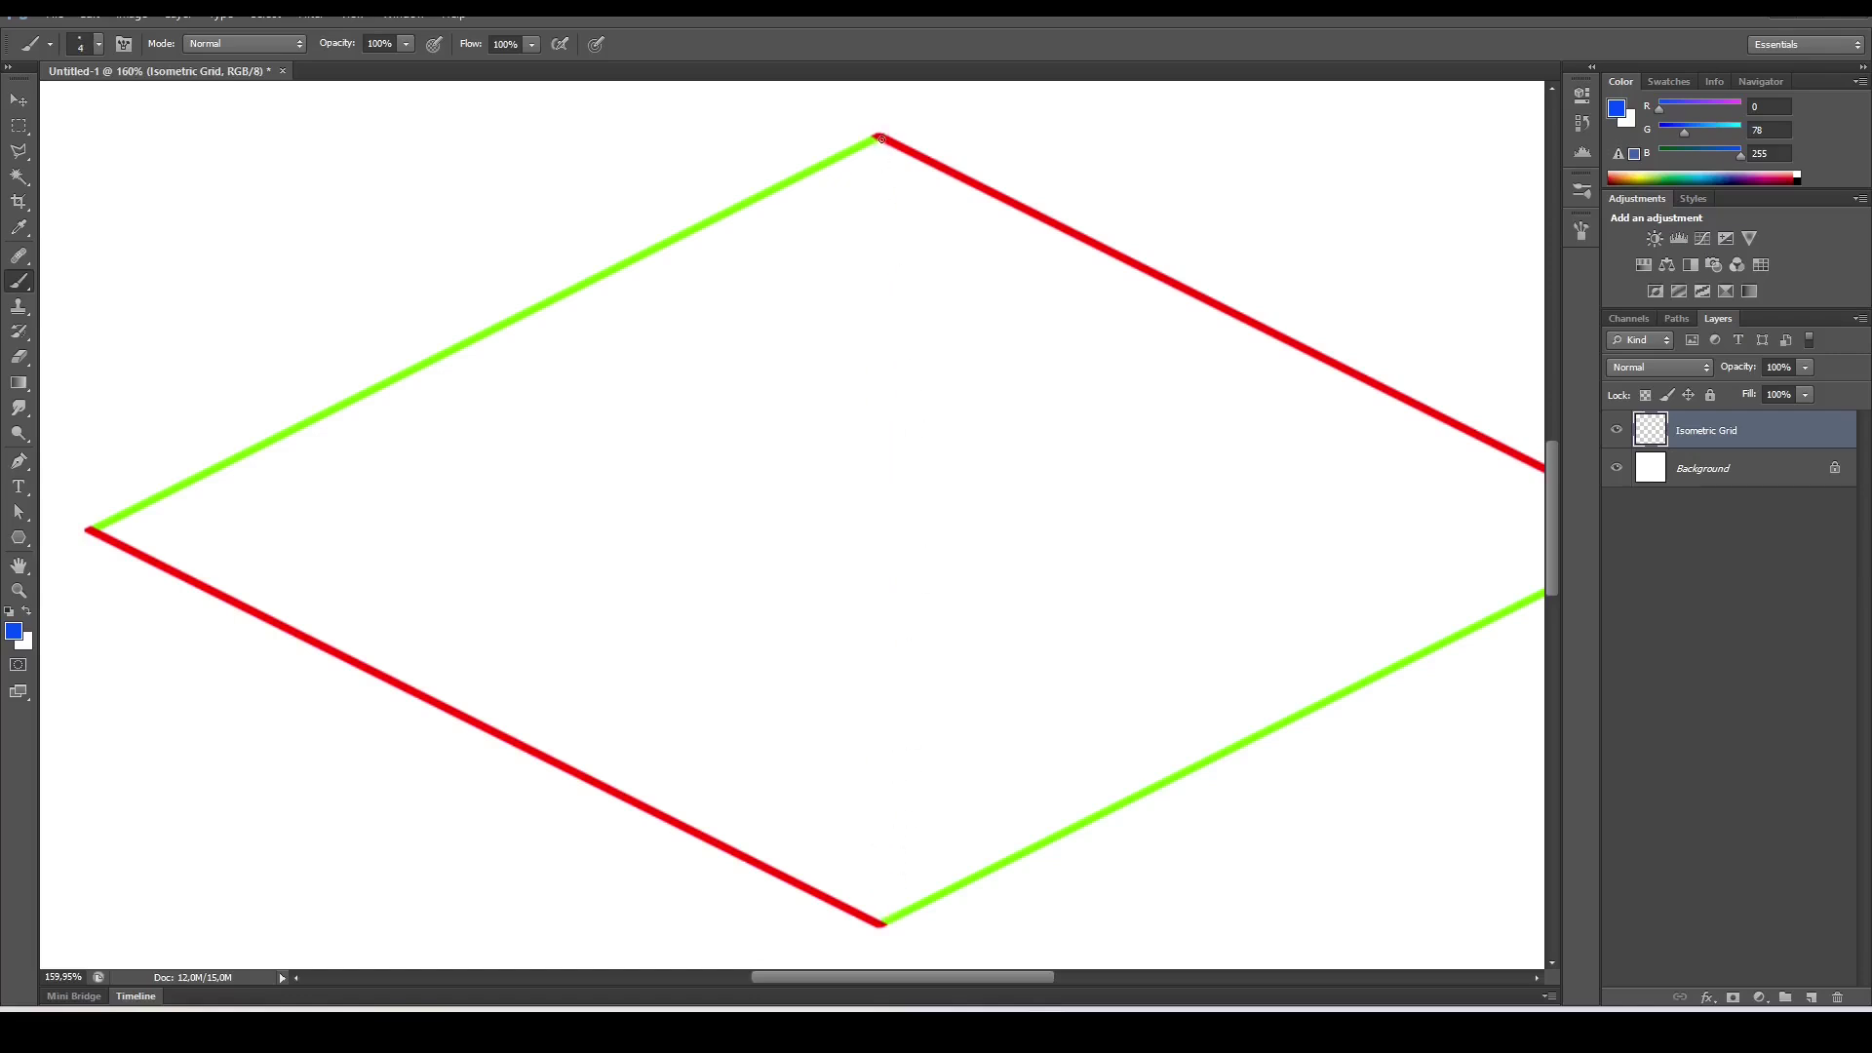
pyautogui.moveTo(880, 137); pyautogui.dragTo(885, 921)
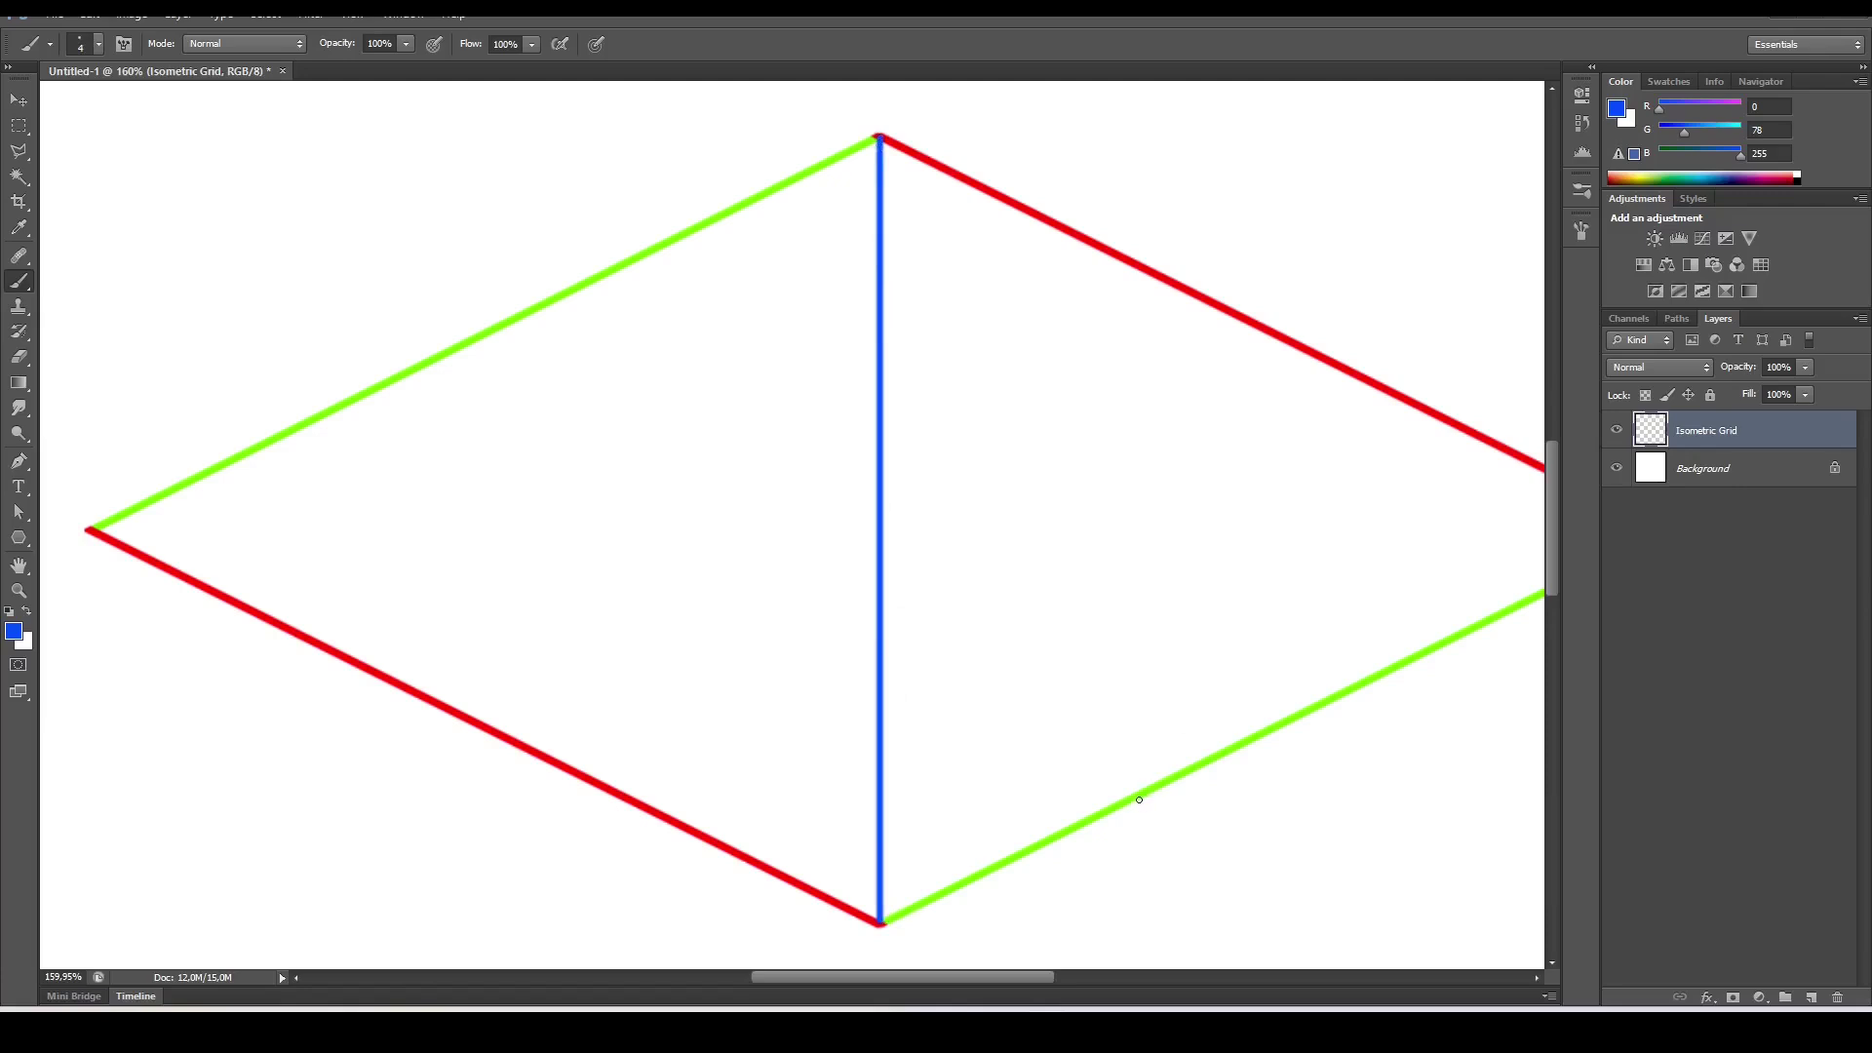
pyautogui.moveTo(1164, 767)
pyautogui.mouseDown()
pyautogui.moveTo(1066, 795)
pyautogui.moveTo(1134, 778)
pyautogui.mouseUp()
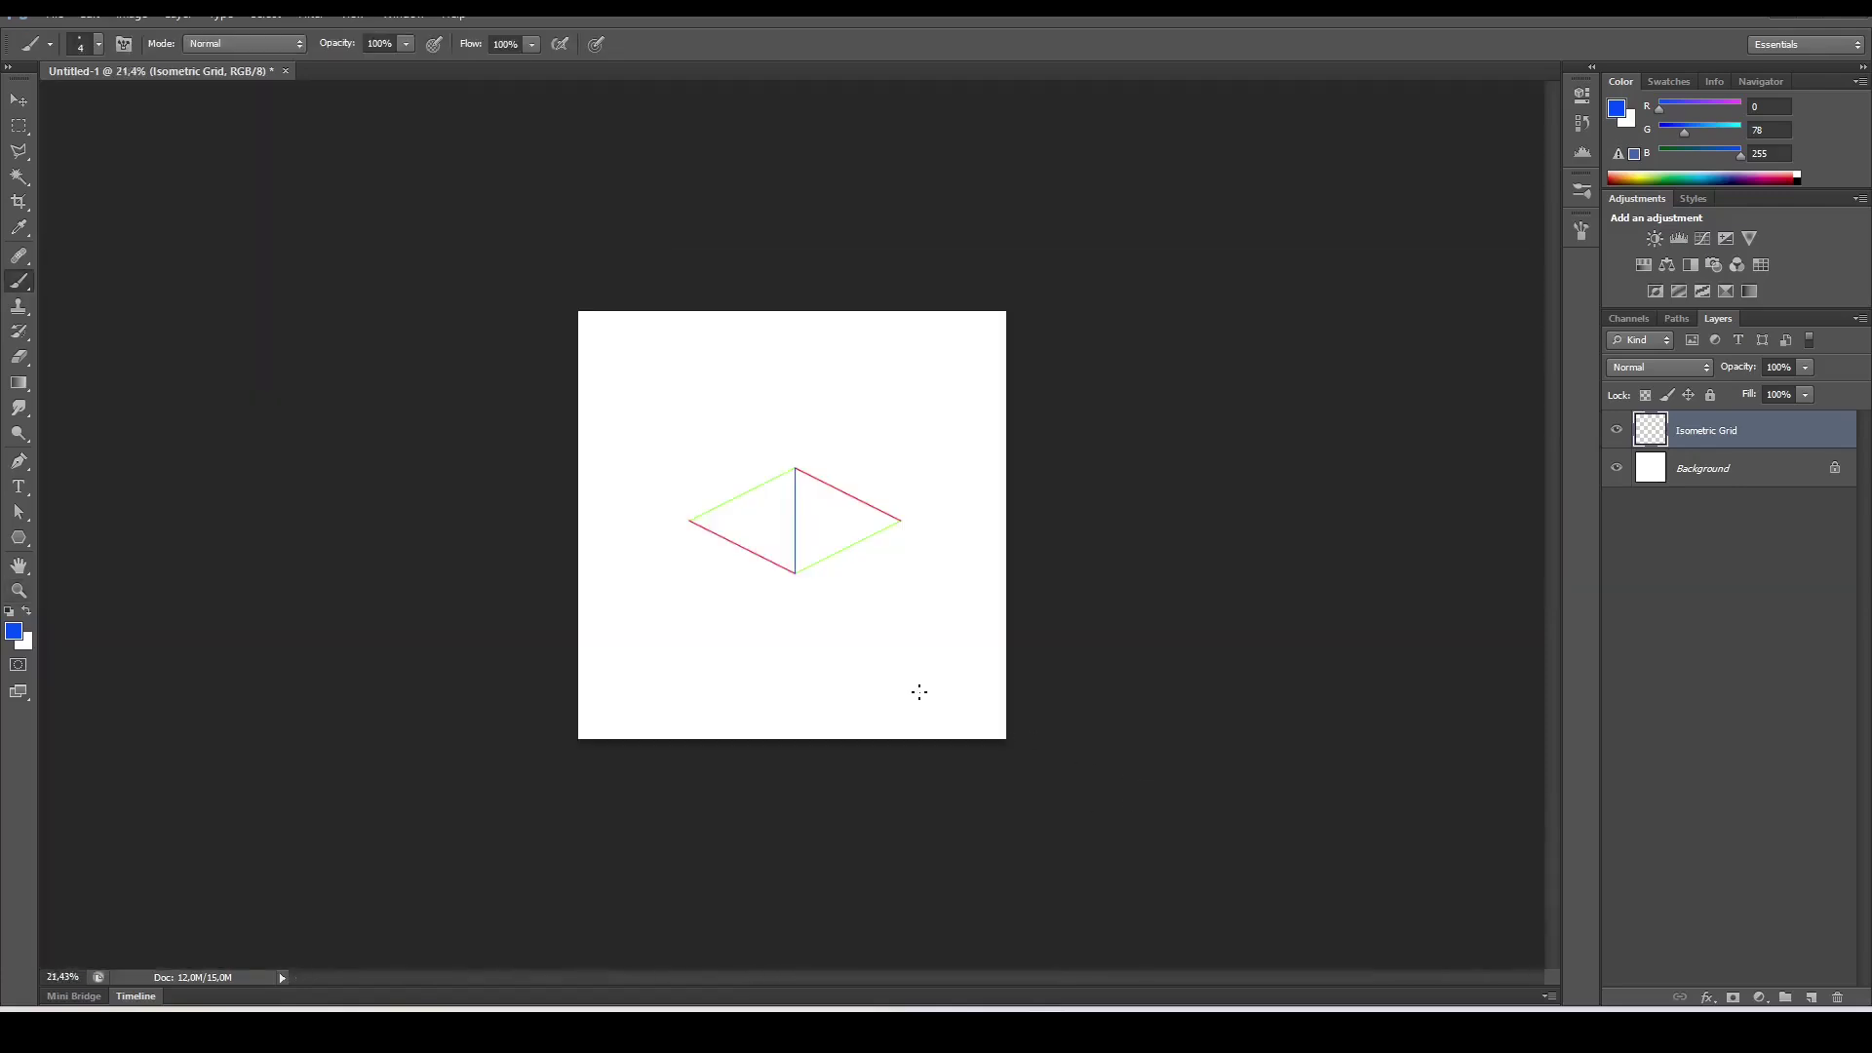
# - Place a duplicate of the Isometric Grid diamond in the canvas's upper-left corner, with the original layer hidden
pyautogui.press('v')
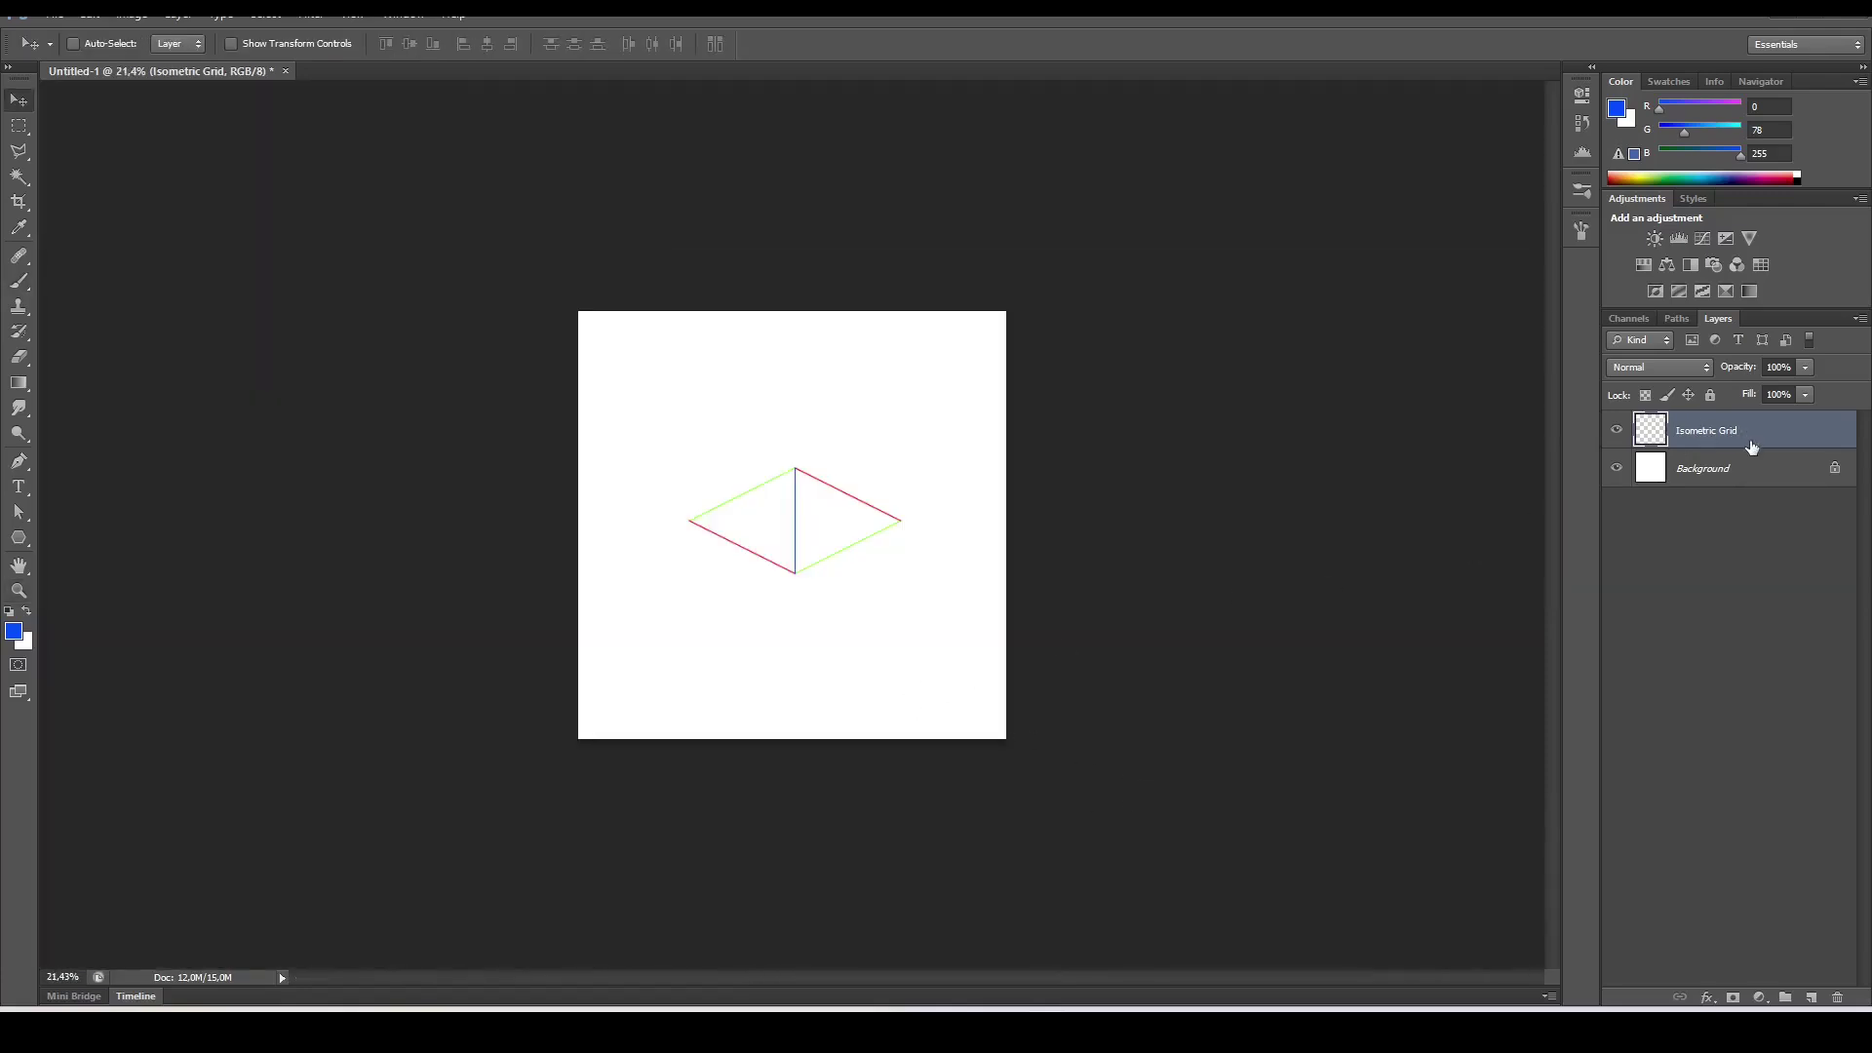
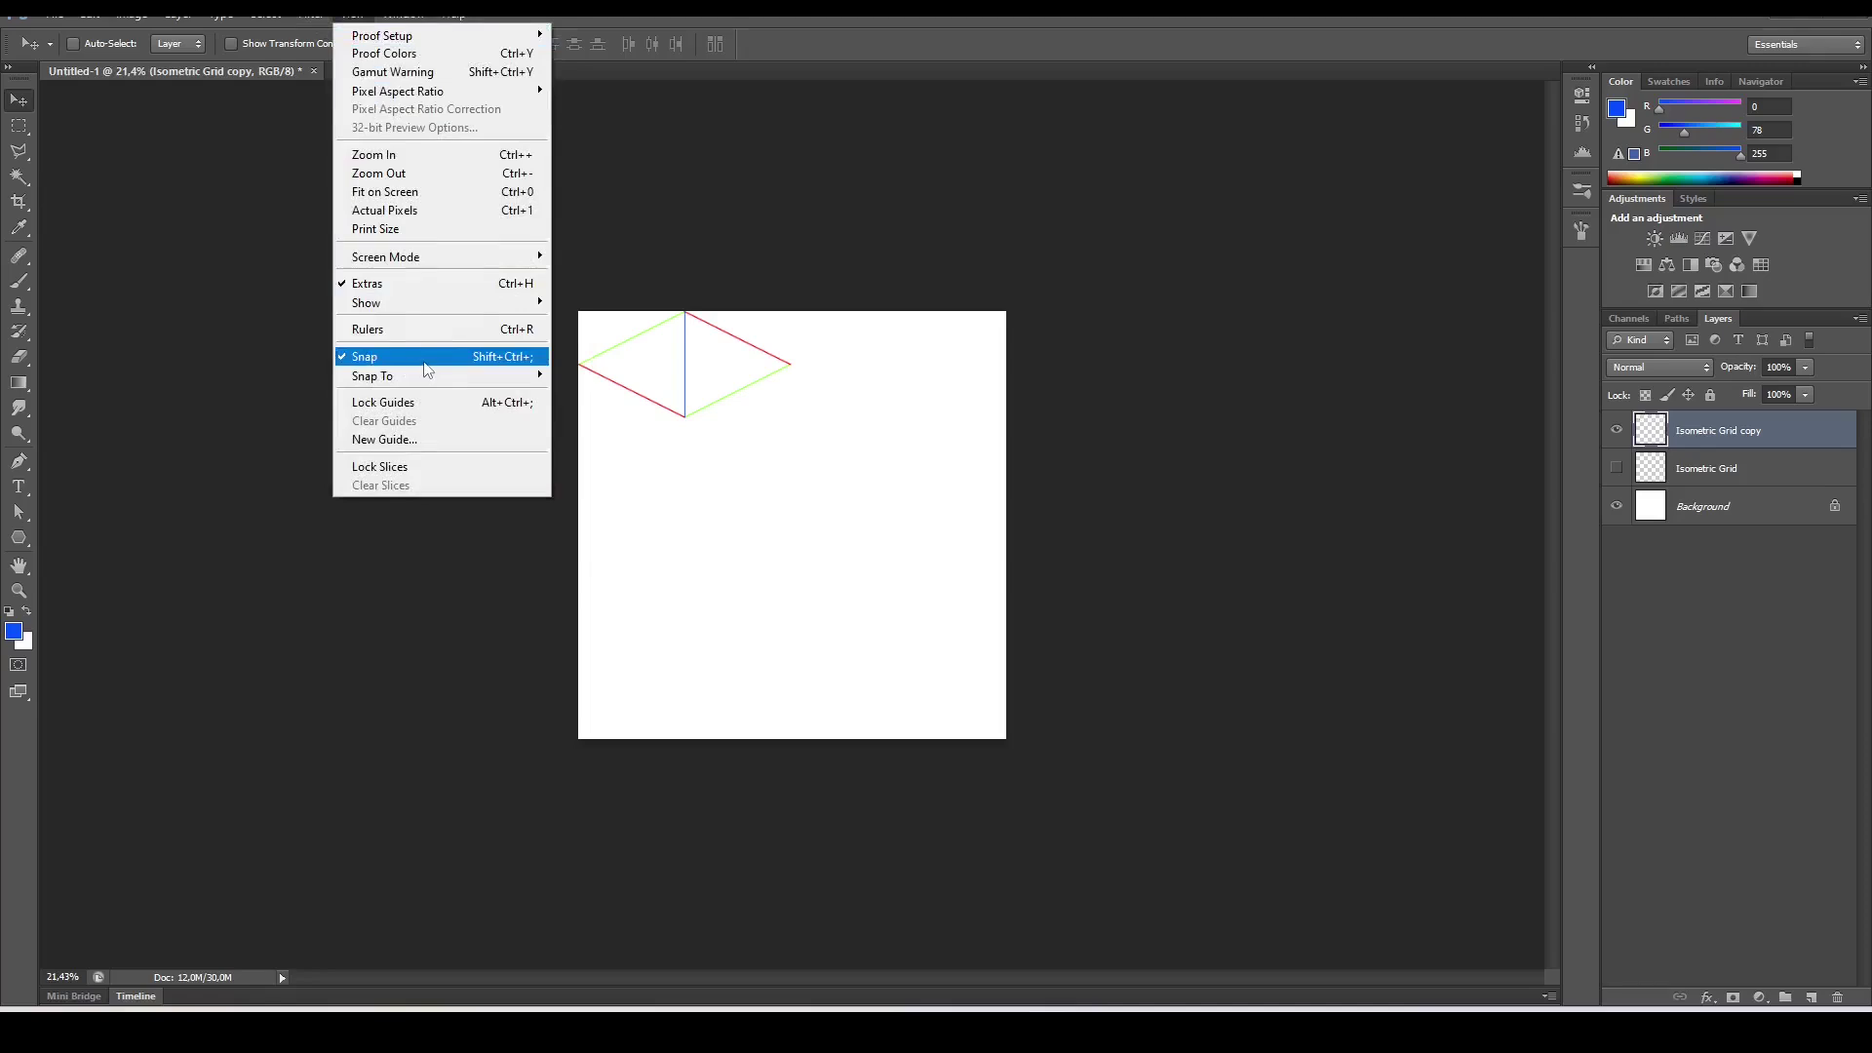
pyautogui.click(759, 441)
pyautogui.moveTo(740, 384)
pyautogui.mouseDown()
pyautogui.moveTo(869, 397)
pyautogui.moveTo(748, 401)
pyautogui.moveTo(739, 383)
pyautogui.mouseUp()
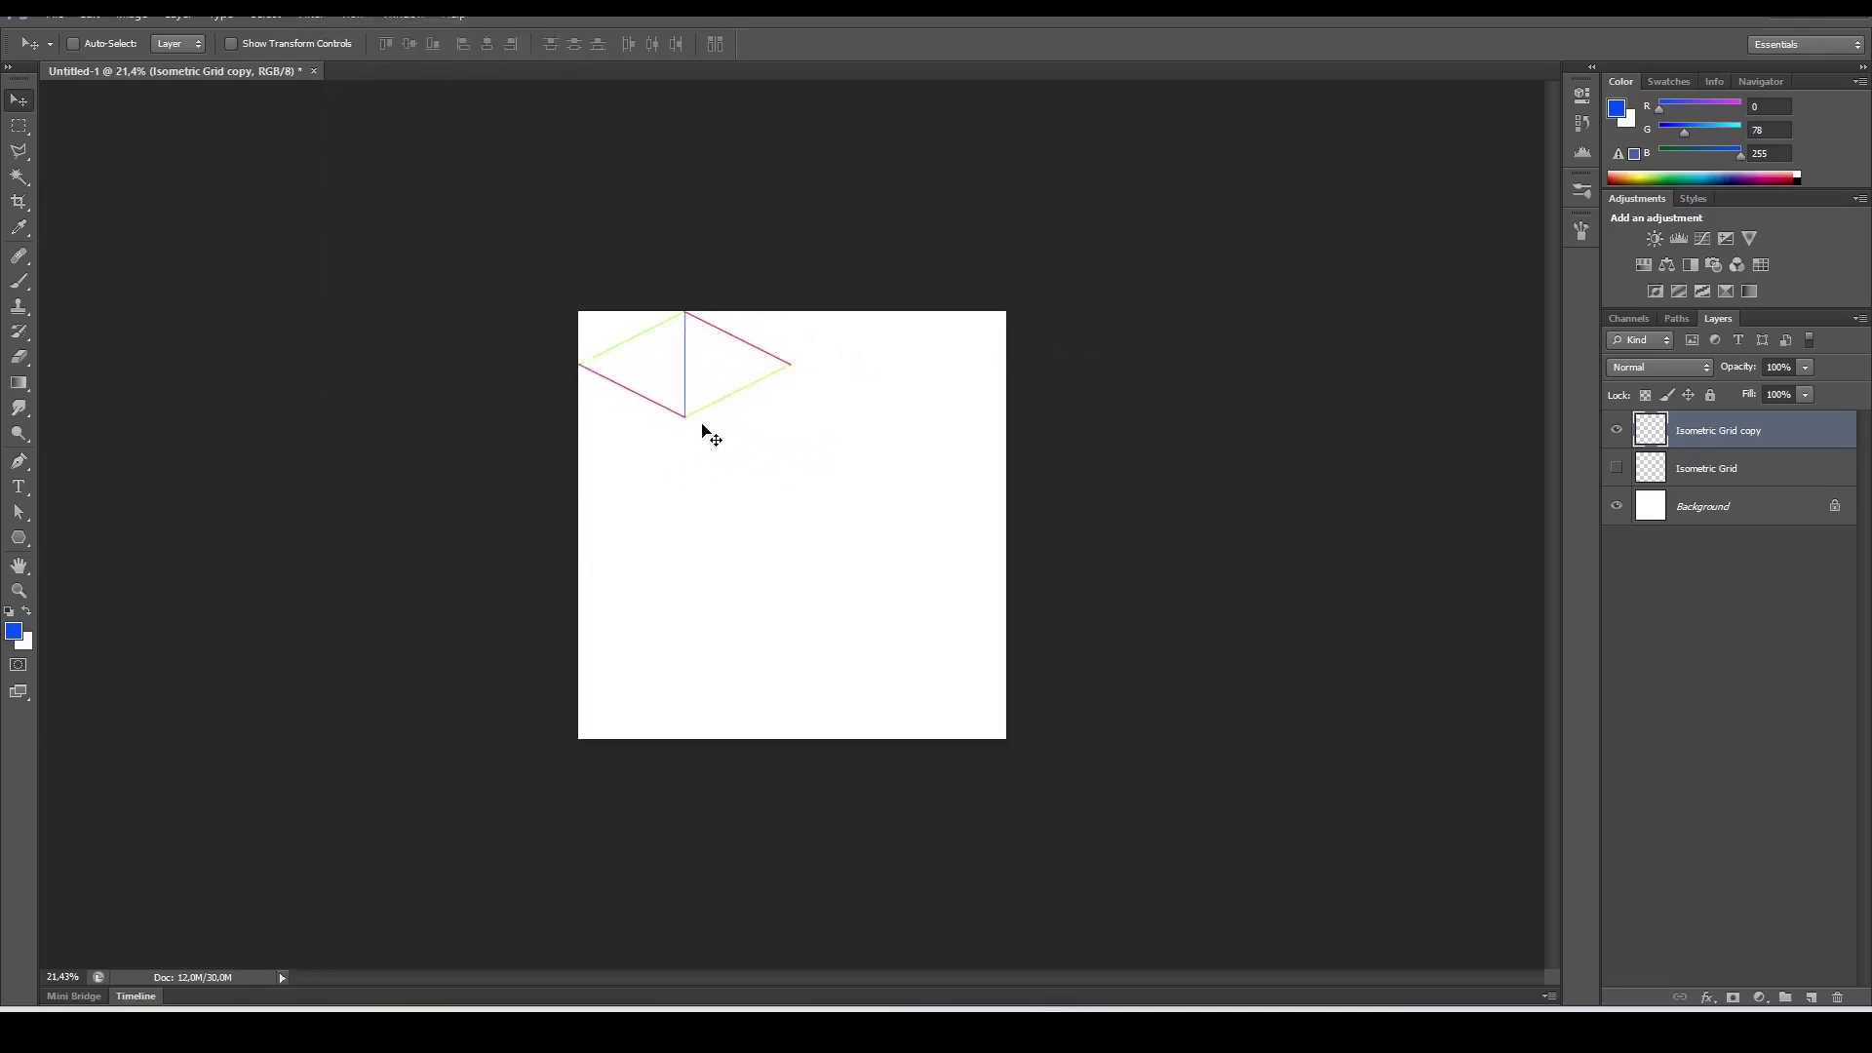
# - Scale the diamond copy down proportionally to roughly half its size, keeping it in the canvas's upper-left corner
pyautogui.hotkey('ctrl', 't')
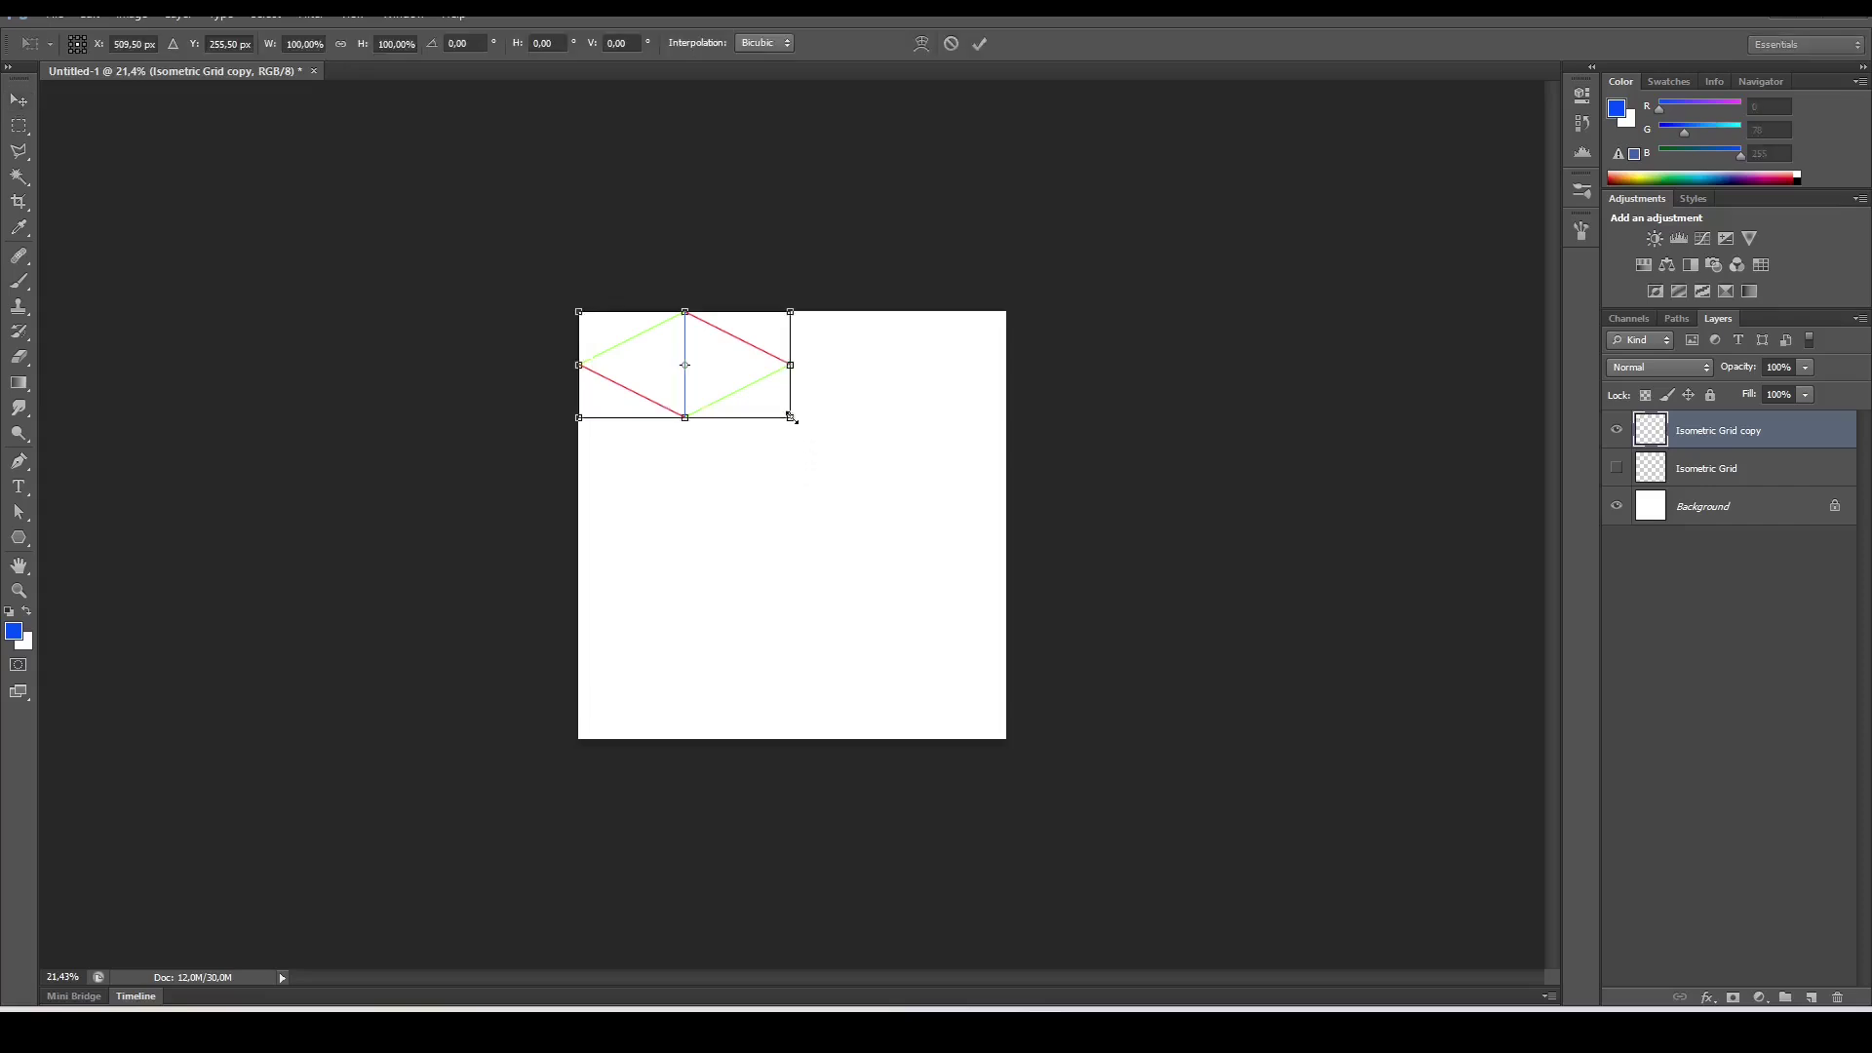
pyautogui.moveTo(790, 417)
pyautogui.mouseDown()
pyautogui.moveTo(715, 380)
pyautogui.moveTo(828, 454)
pyautogui.moveTo(731, 518)
pyautogui.moveTo(821, 410)
pyautogui.moveTo(698, 496)
pyautogui.moveTo(864, 468)
pyautogui.moveTo(791, 418)
pyautogui.mouseUp()
pyautogui.press('Return')
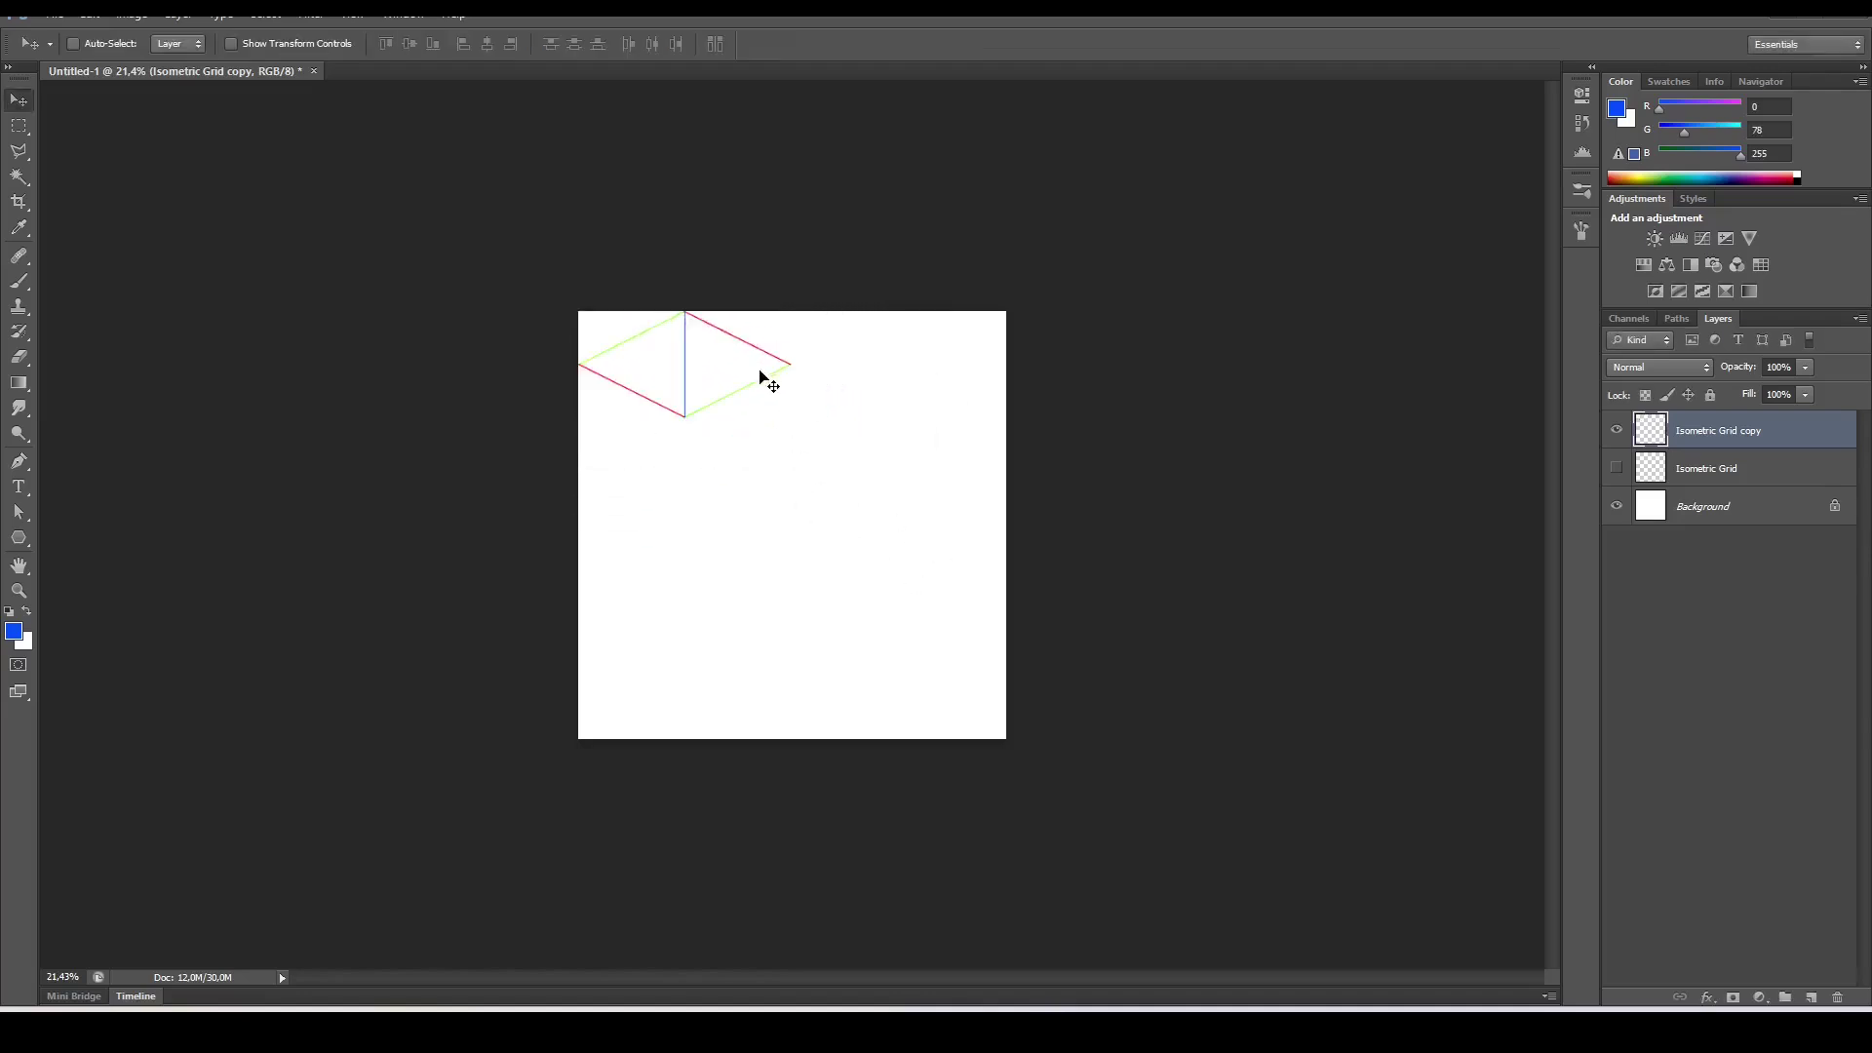
pyautogui.hotkey('ctrl', 't')
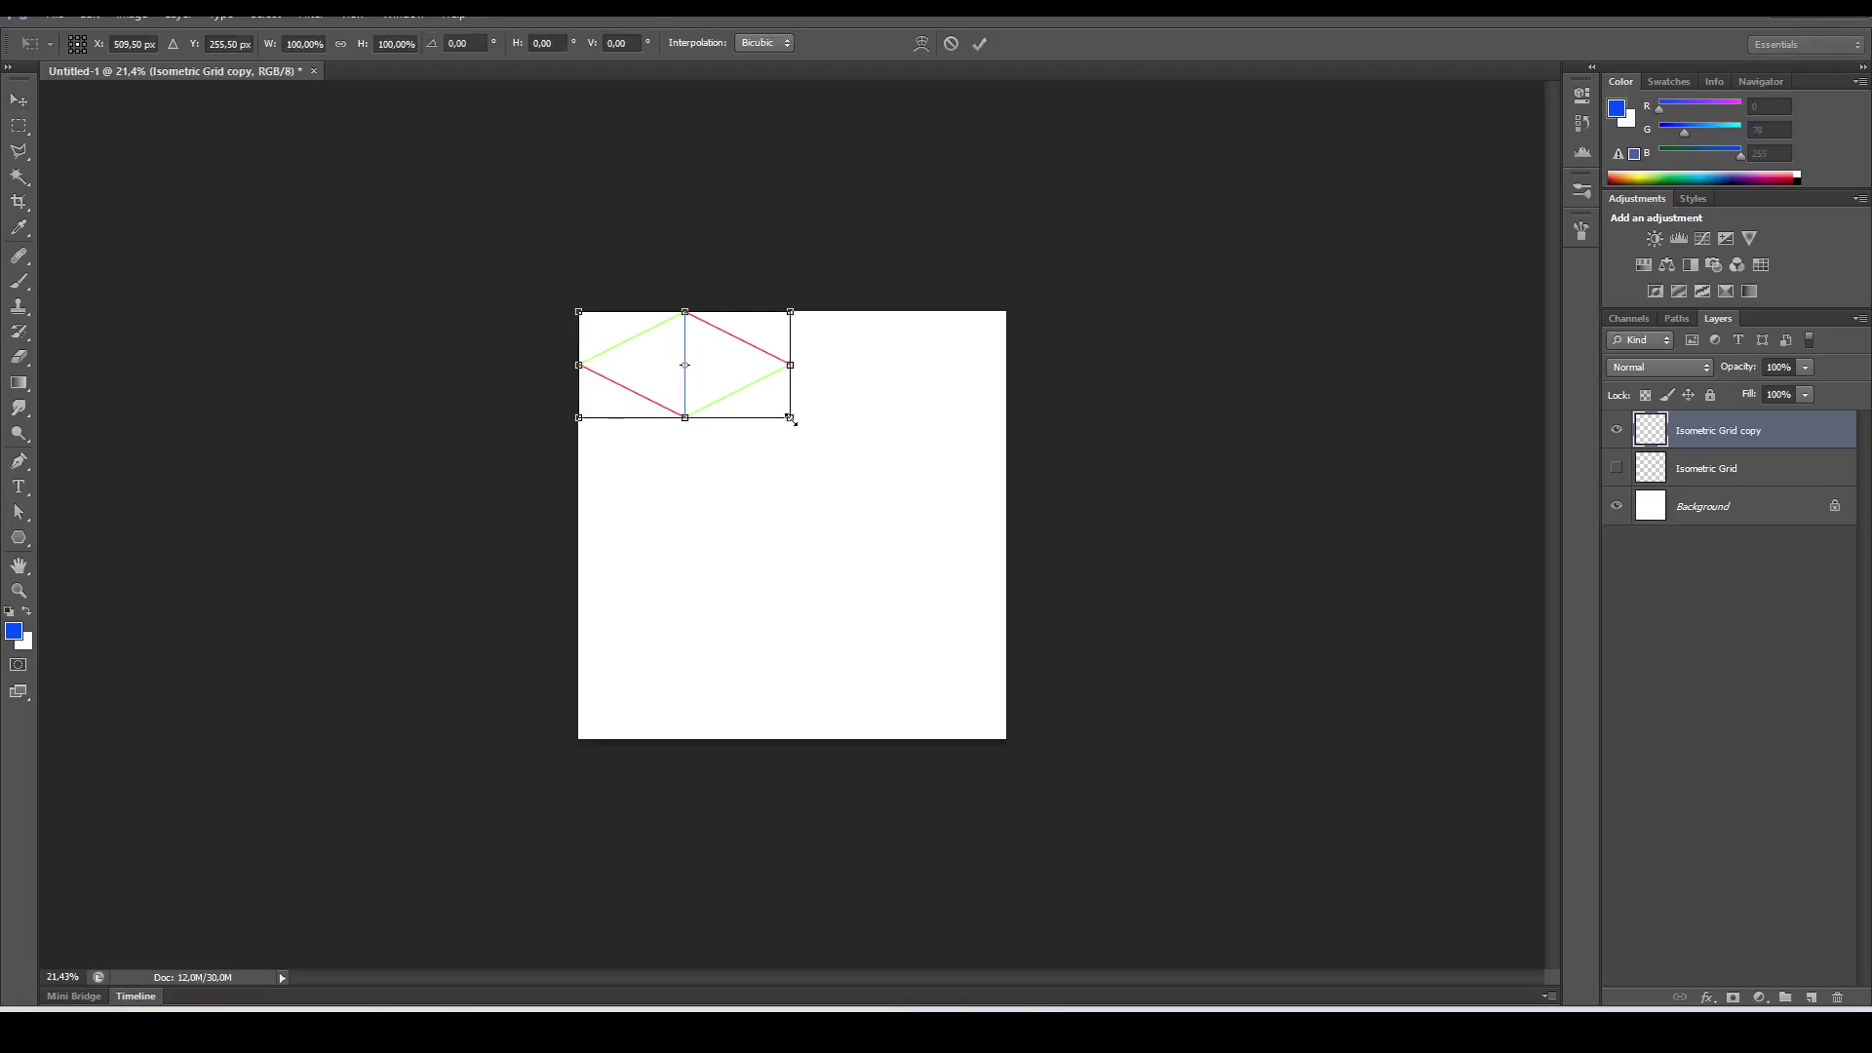
pyautogui.moveTo(791, 417); pyautogui.dragTo(1129, 510)
pyautogui.press('Return')
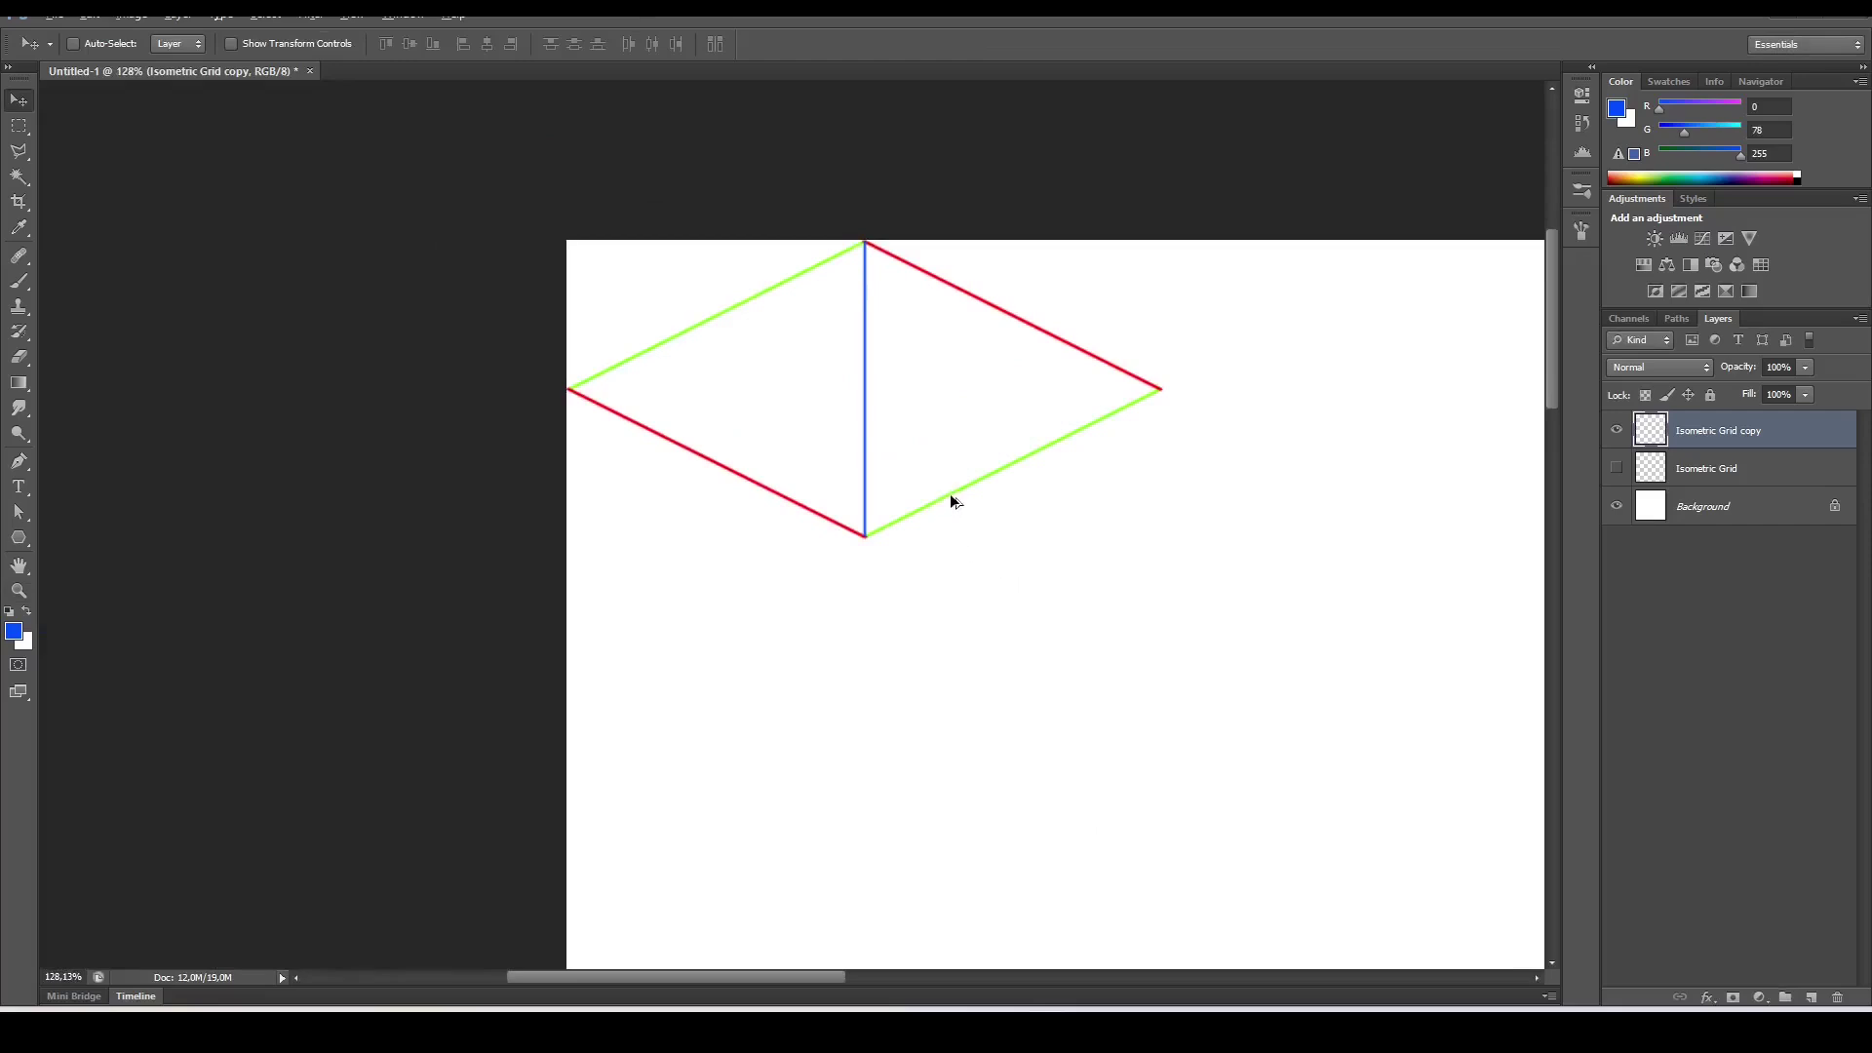
# - Duplicate the small diamond directly below itself and nudge the copy until the touching corners and blue lines overlap exactly
pyautogui.moveTo(956, 498); pyautogui.dragTo(920, 794)
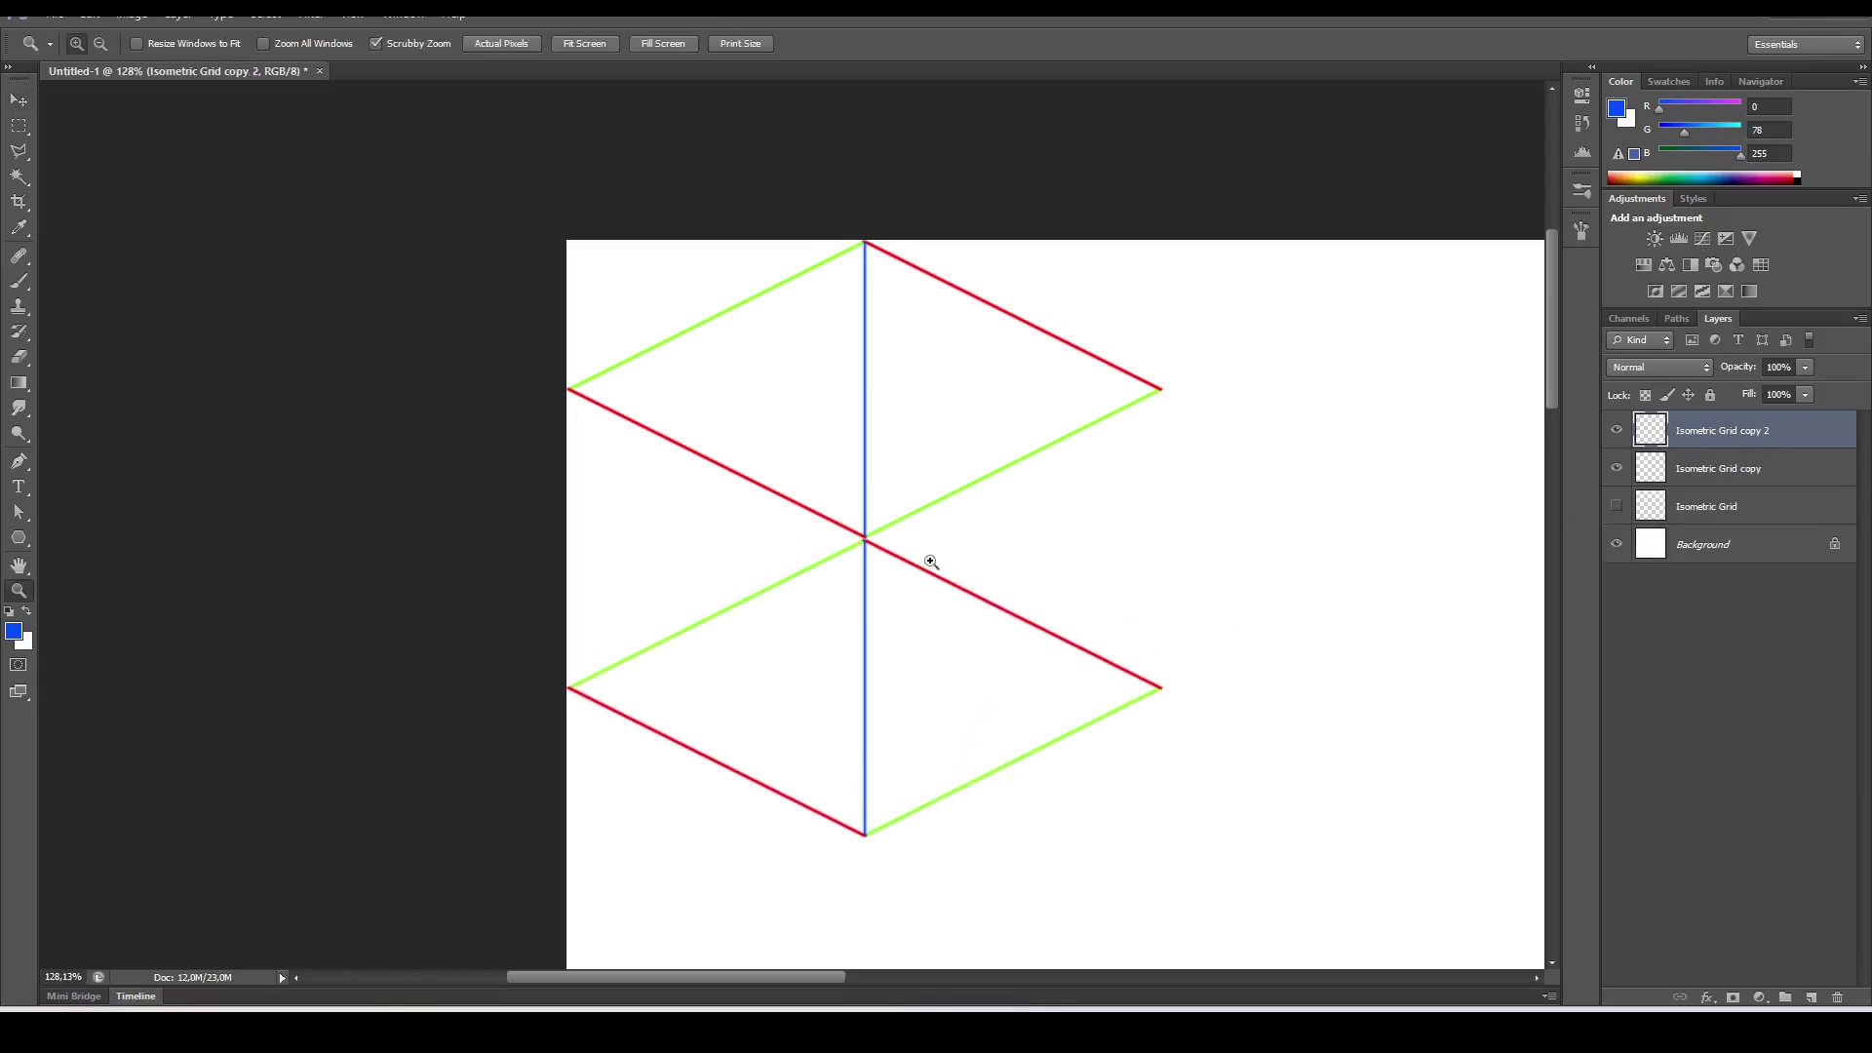
pyautogui.moveTo(927, 556); pyautogui.dragTo(1060, 547)
pyautogui.moveTo(828, 614); pyautogui.dragTo(1075, 652)
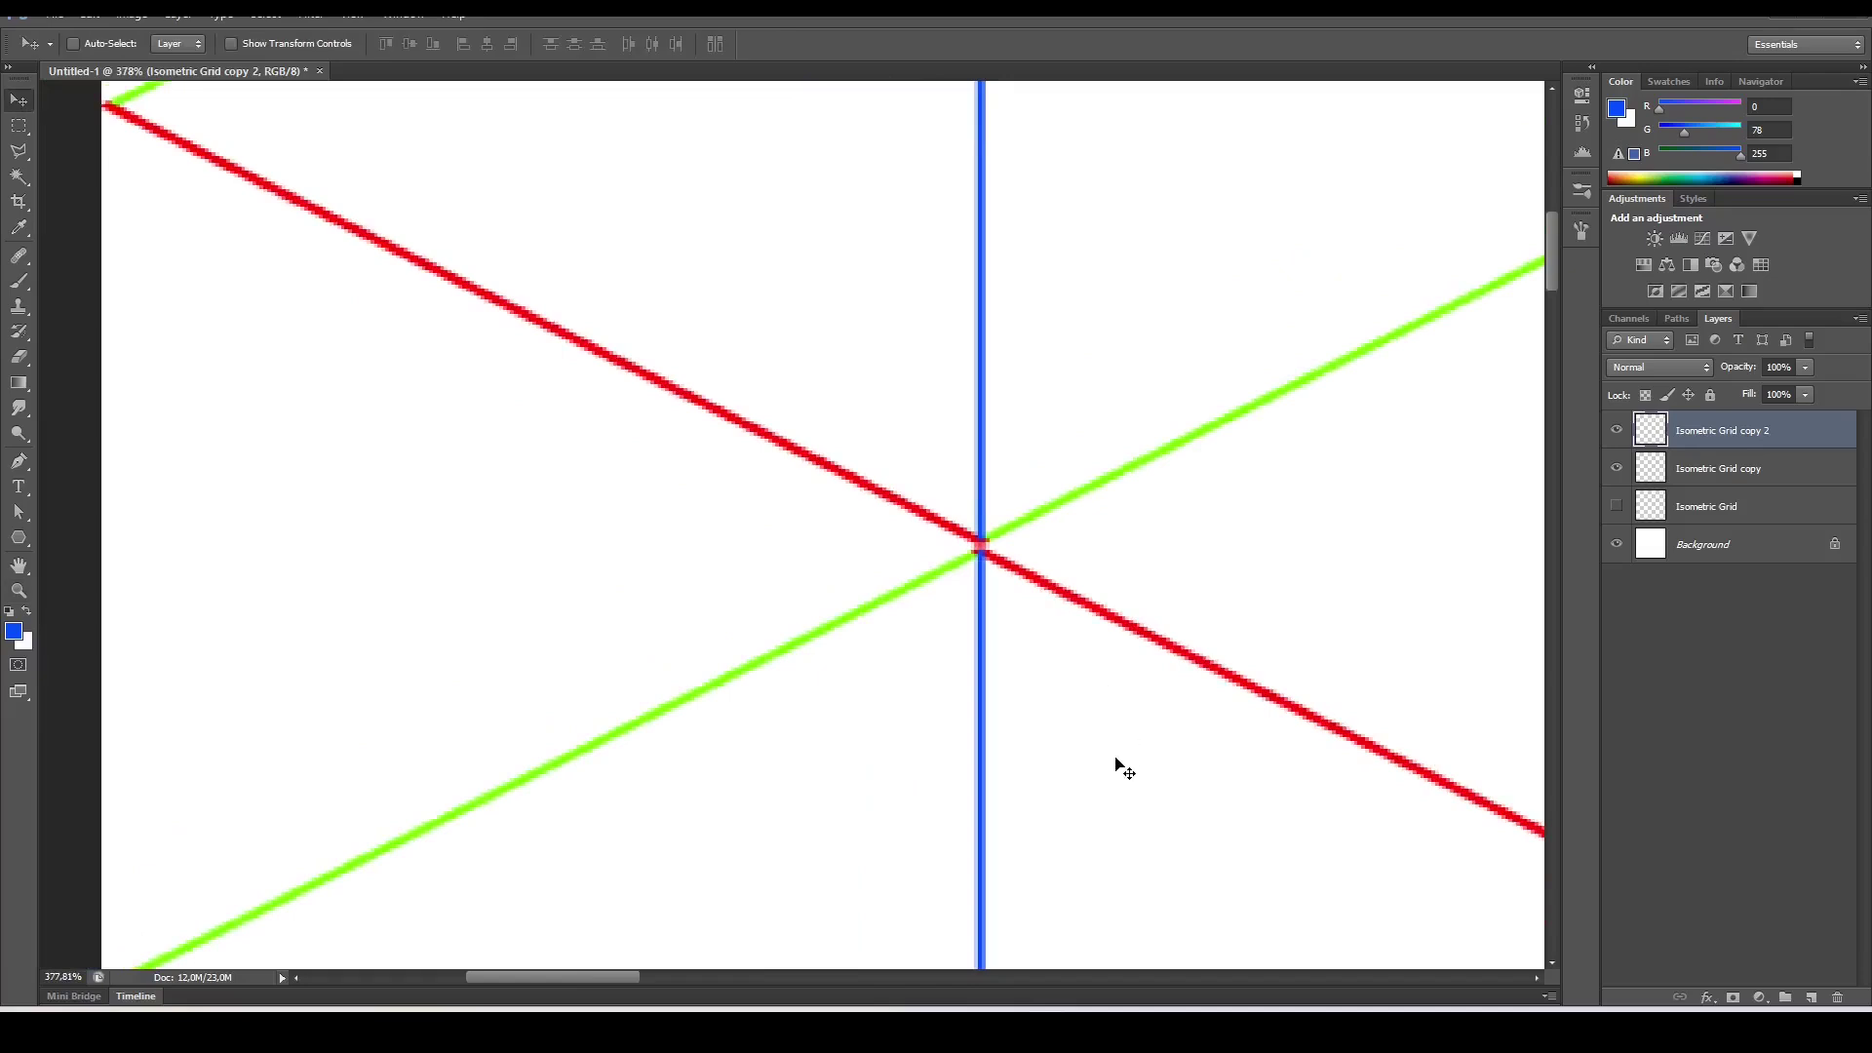
pyautogui.moveTo(1111, 777); pyautogui.dragTo(1113, 764)
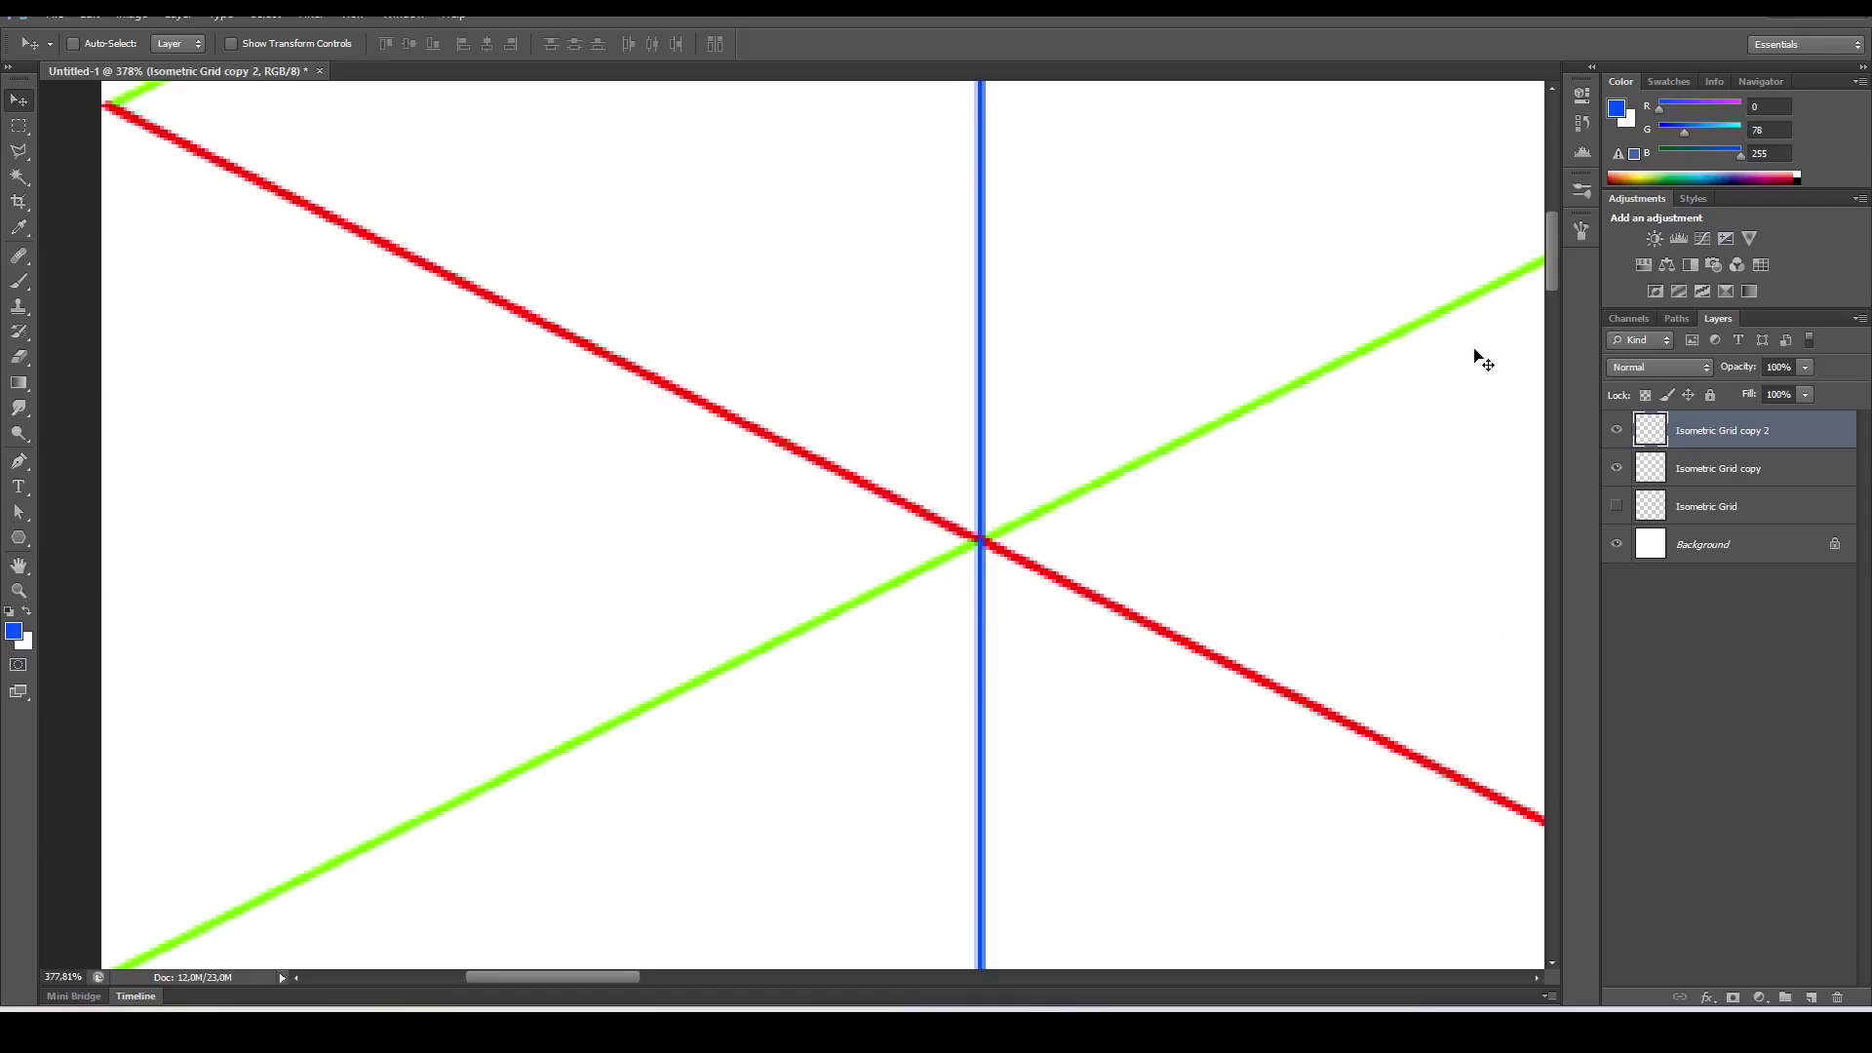
# - Merge the Isometric Grid copy 2 layer into the Isometric Grid copy layer
pyautogui.hotkey('ctrl', '0')
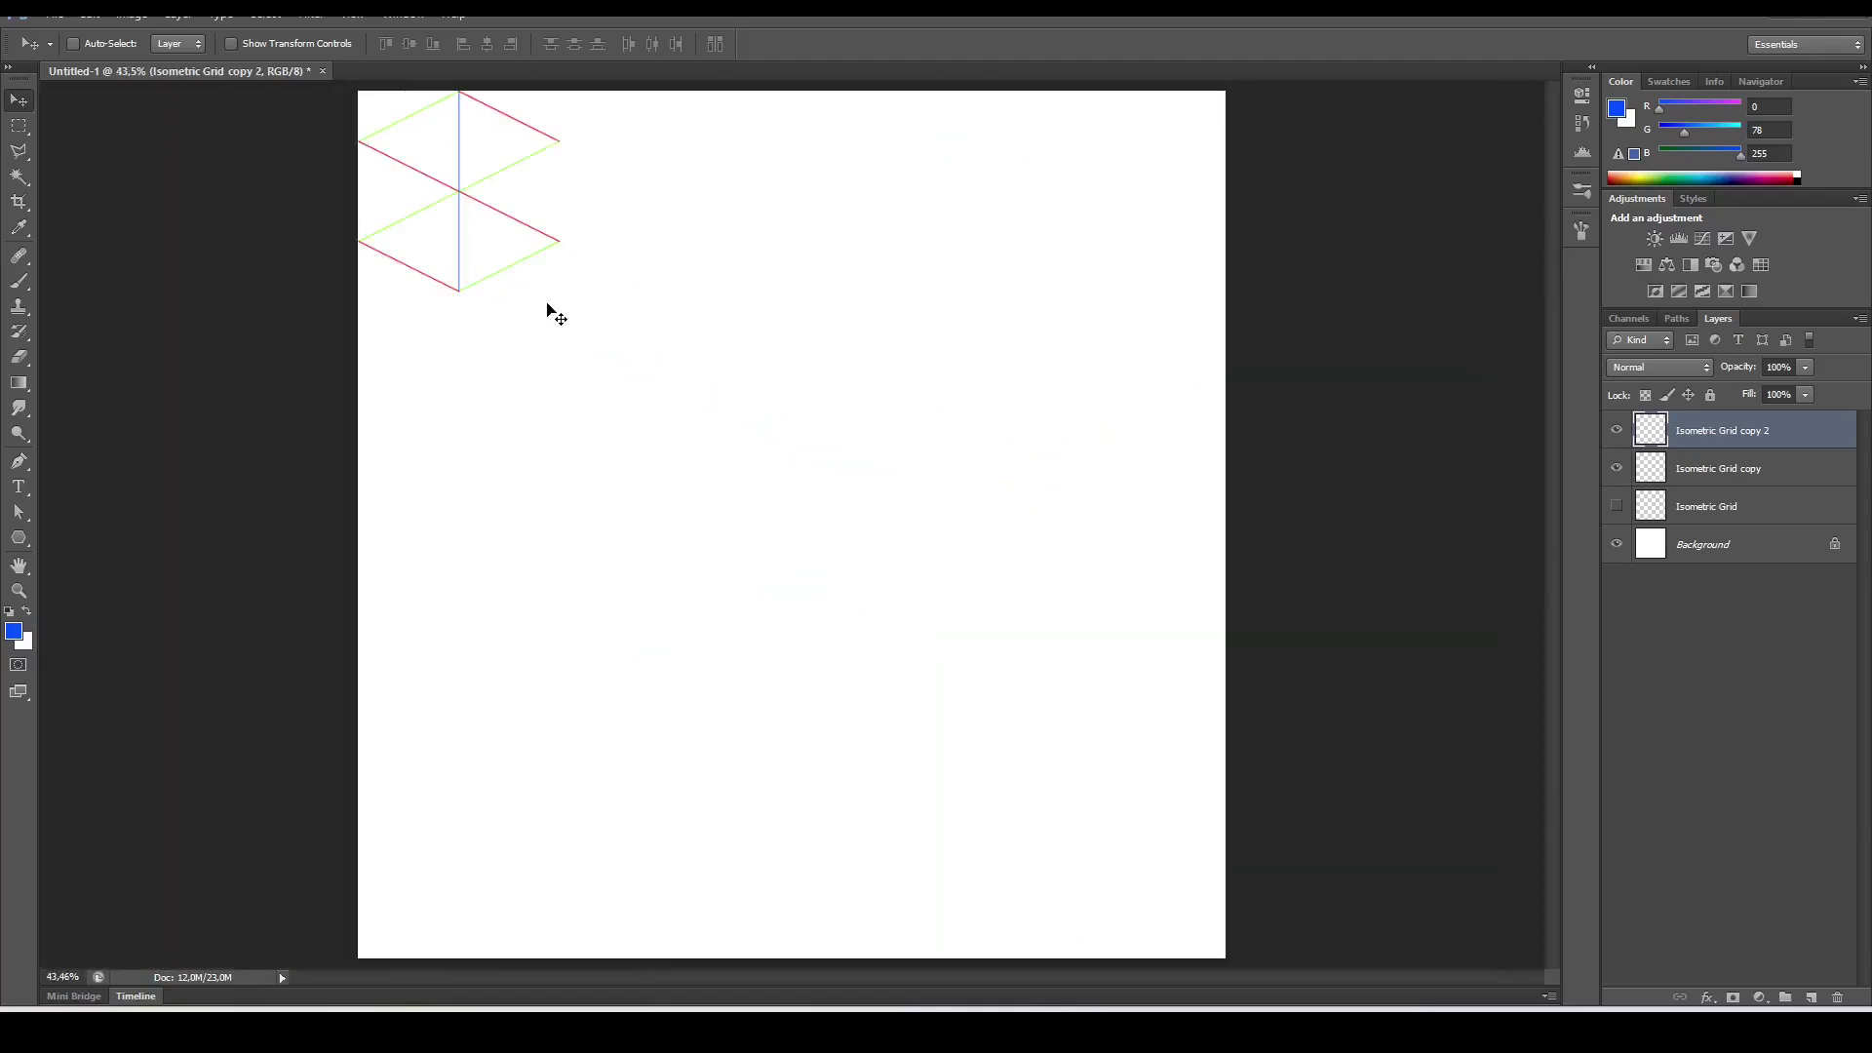
pyautogui.press('Delete')
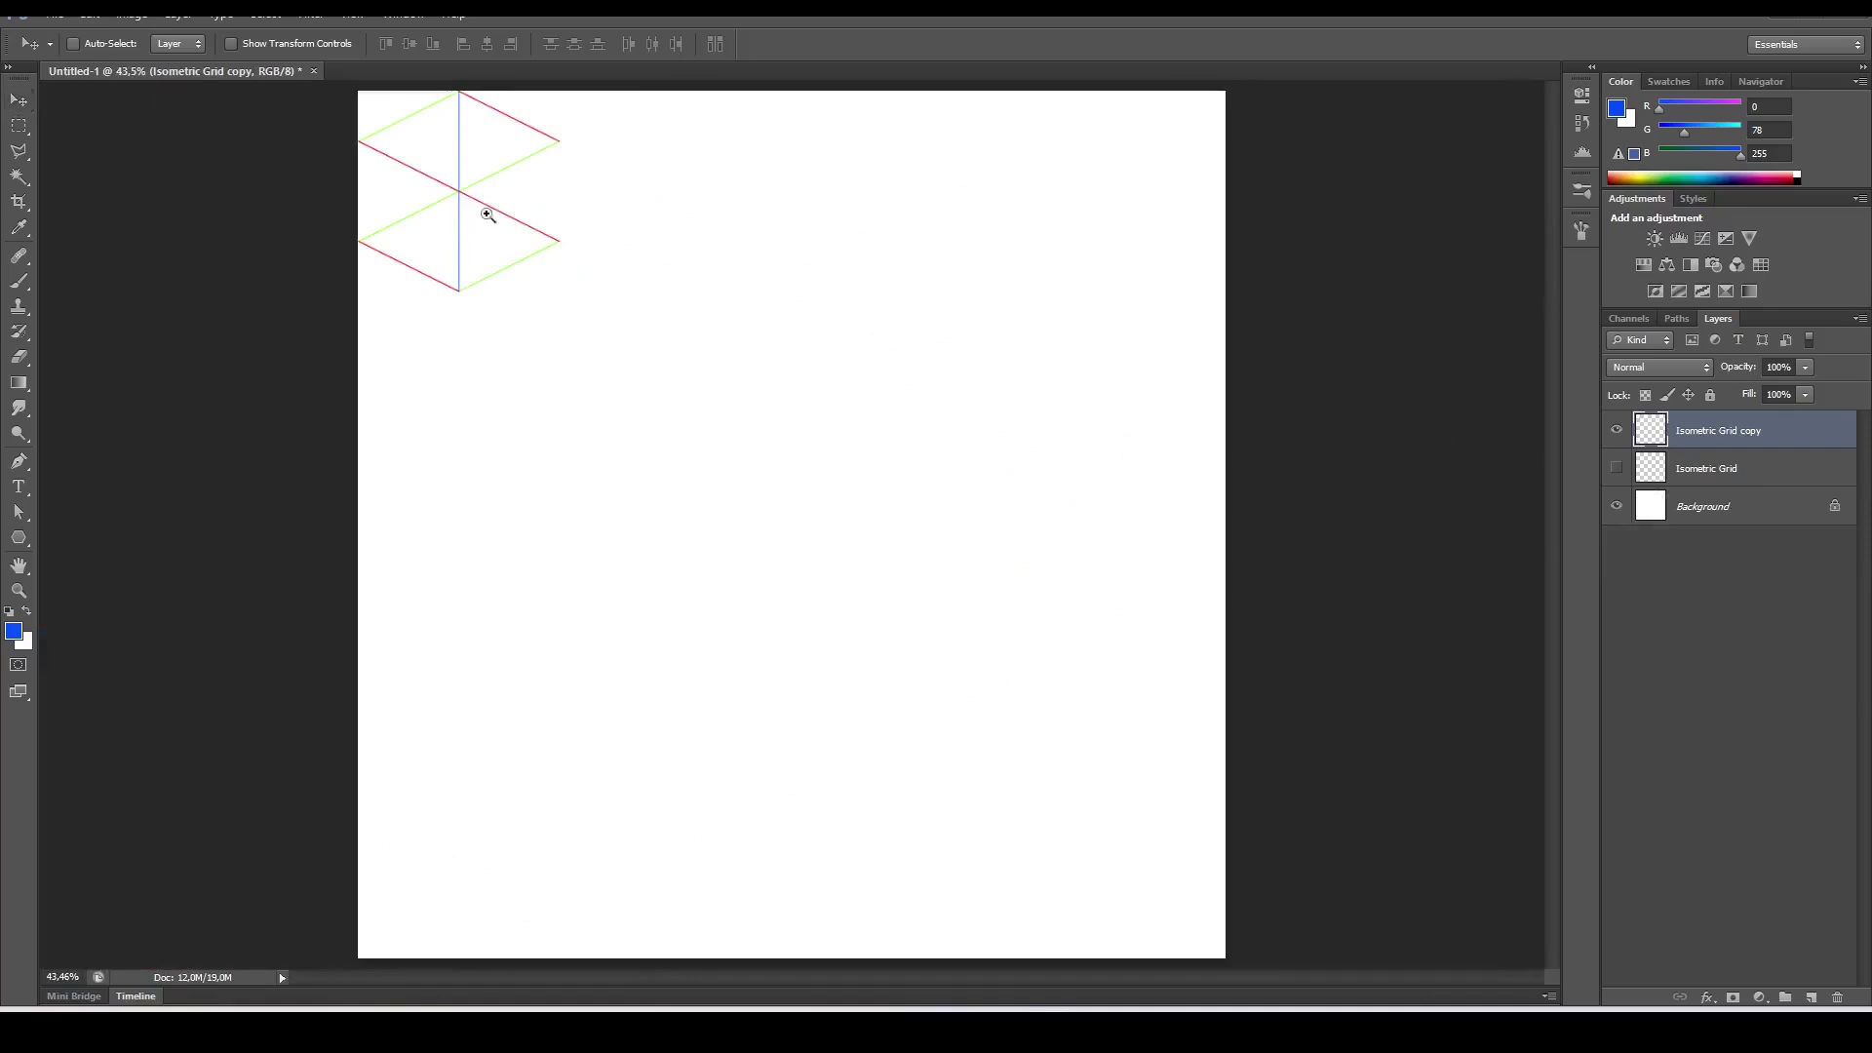
pyautogui.moveTo(488, 205); pyautogui.dragTo(1172, 480)
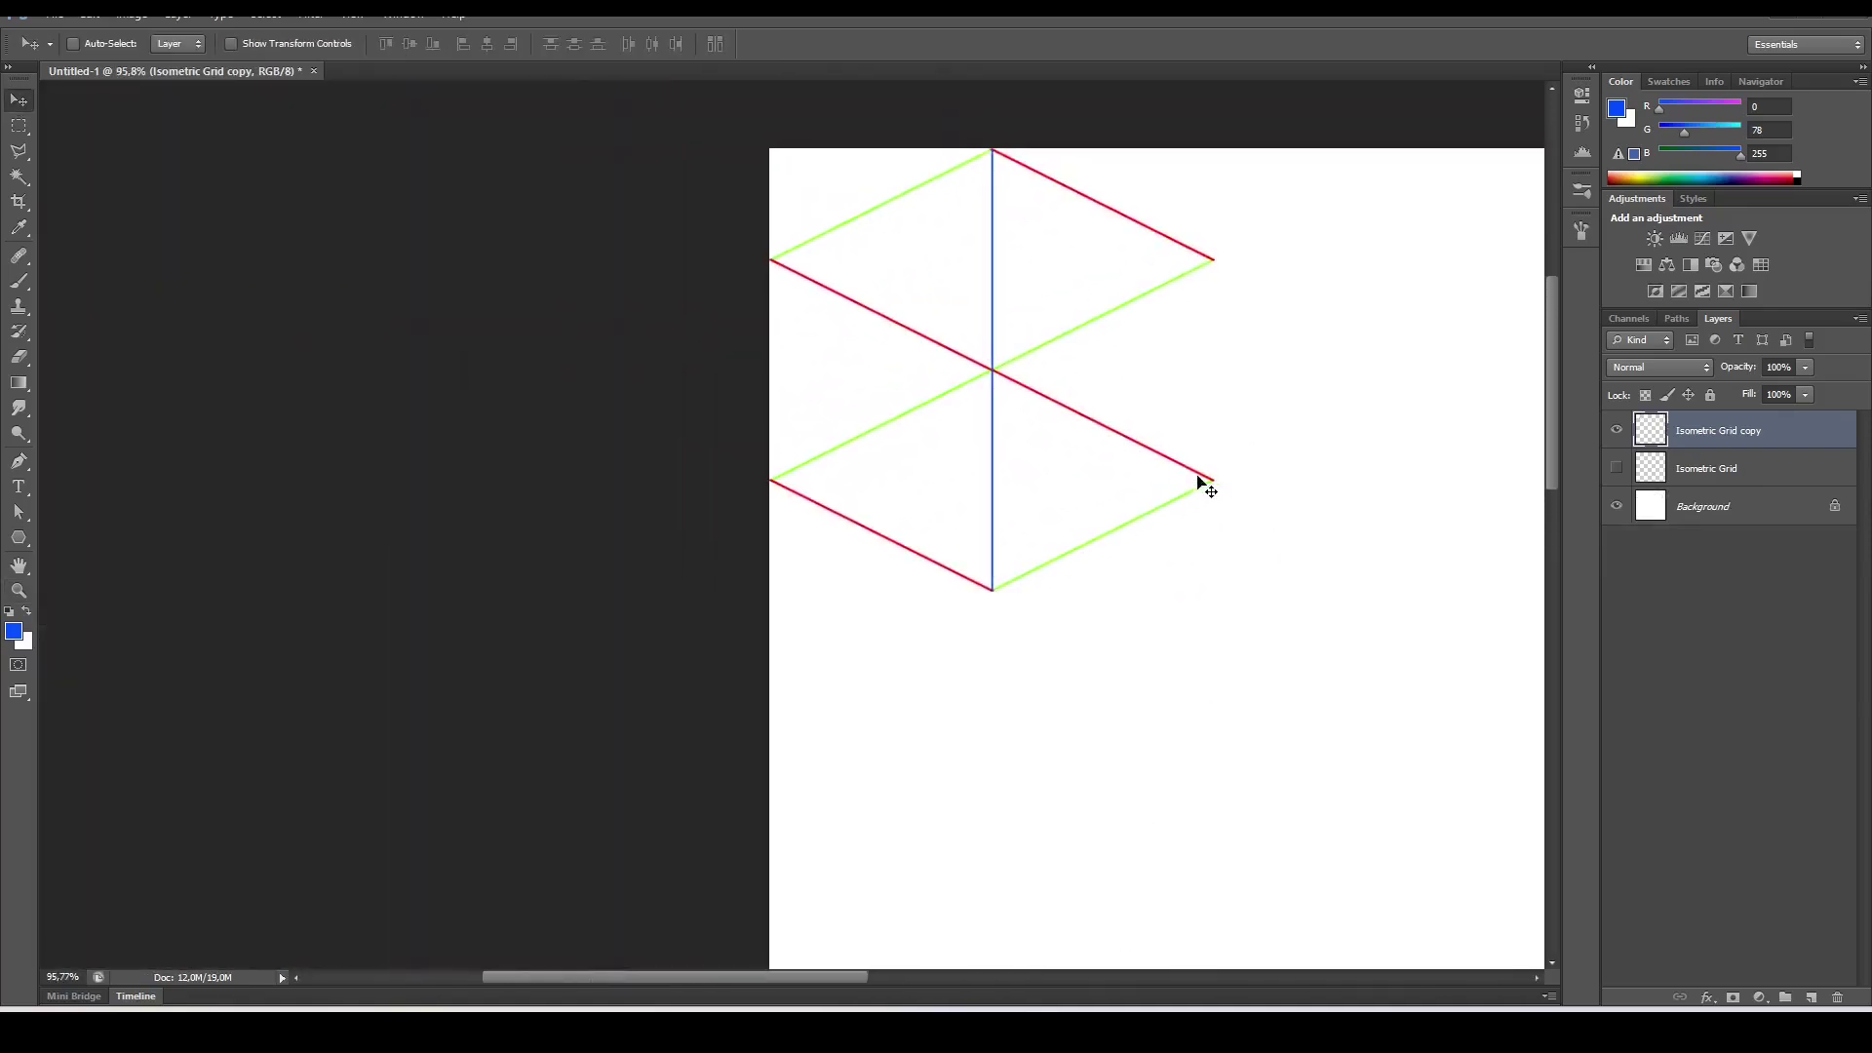
# - Duplicate the two-diamond column directly below itself, nudge the copy up until corners and blue lines overlap, and merge both layers
pyautogui.moveTo(1098, 267); pyautogui.dragTo(1079, 717)
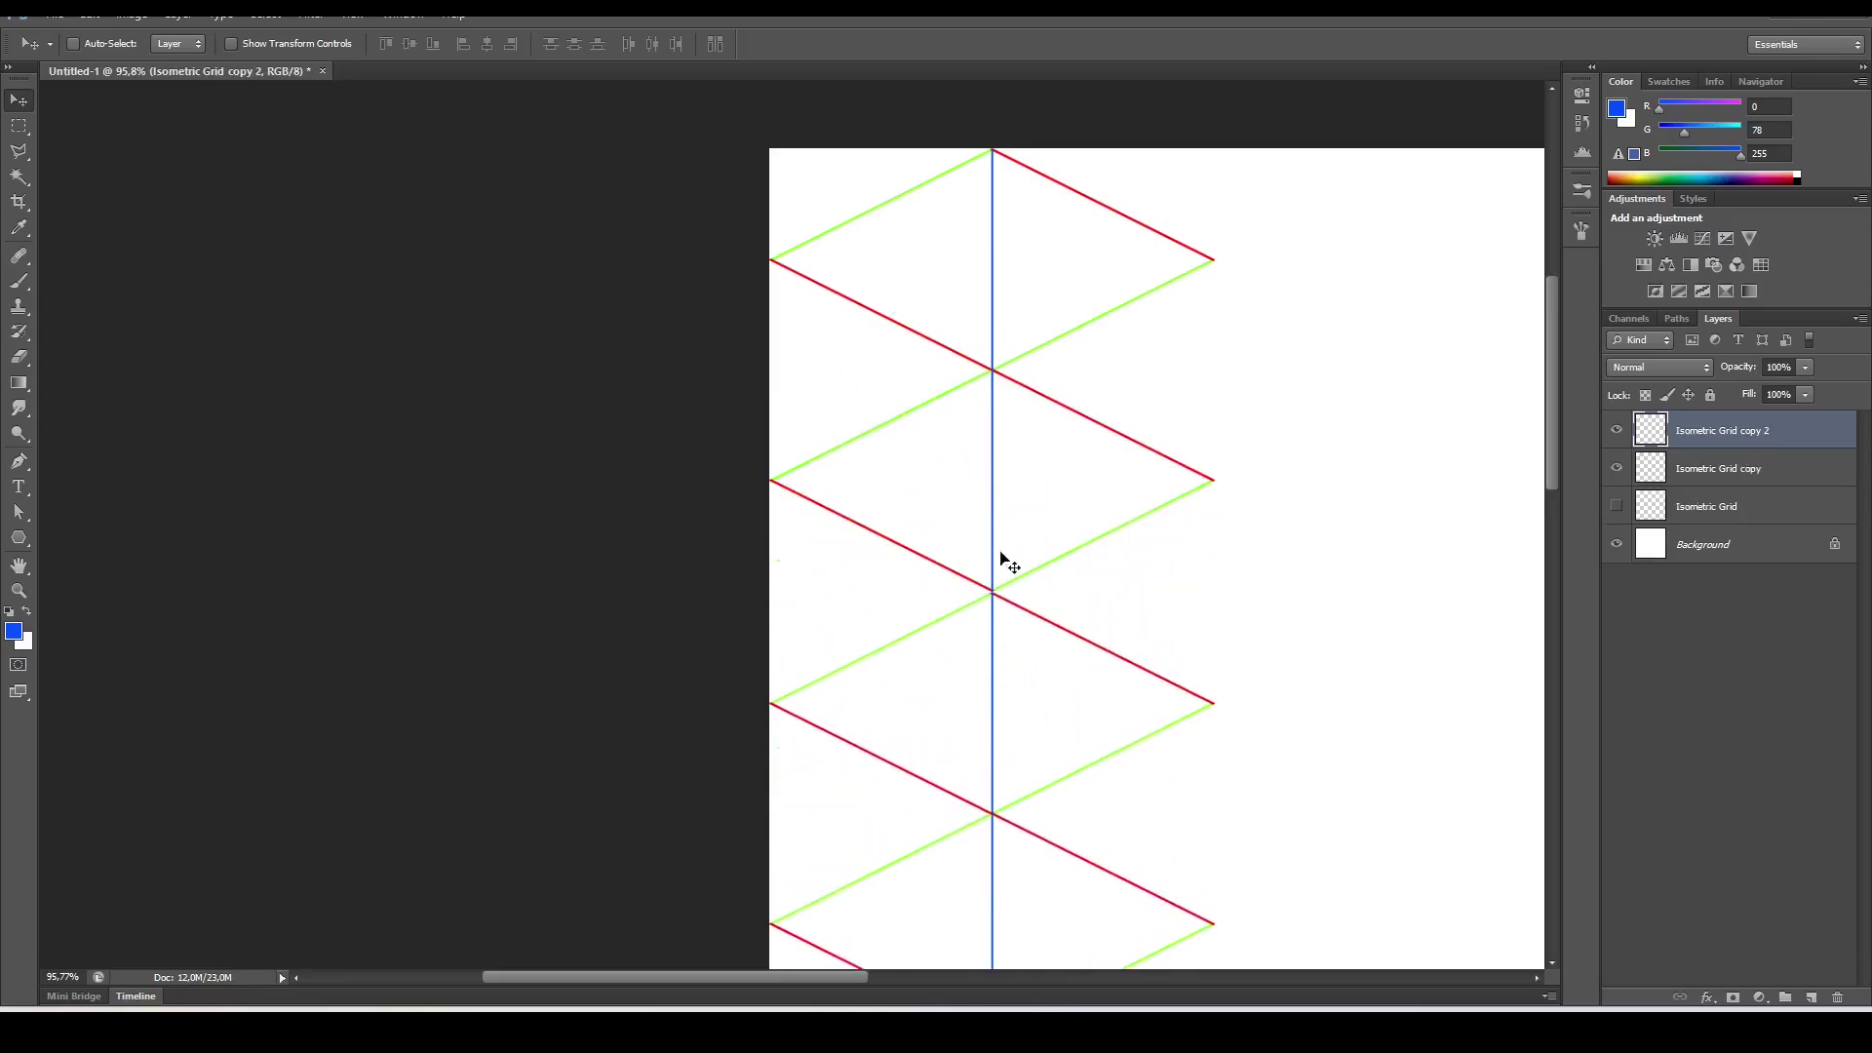
pyautogui.press('z')
pyautogui.moveTo(1012, 671); pyautogui.dragTo(1079, 752)
pyautogui.press('v')
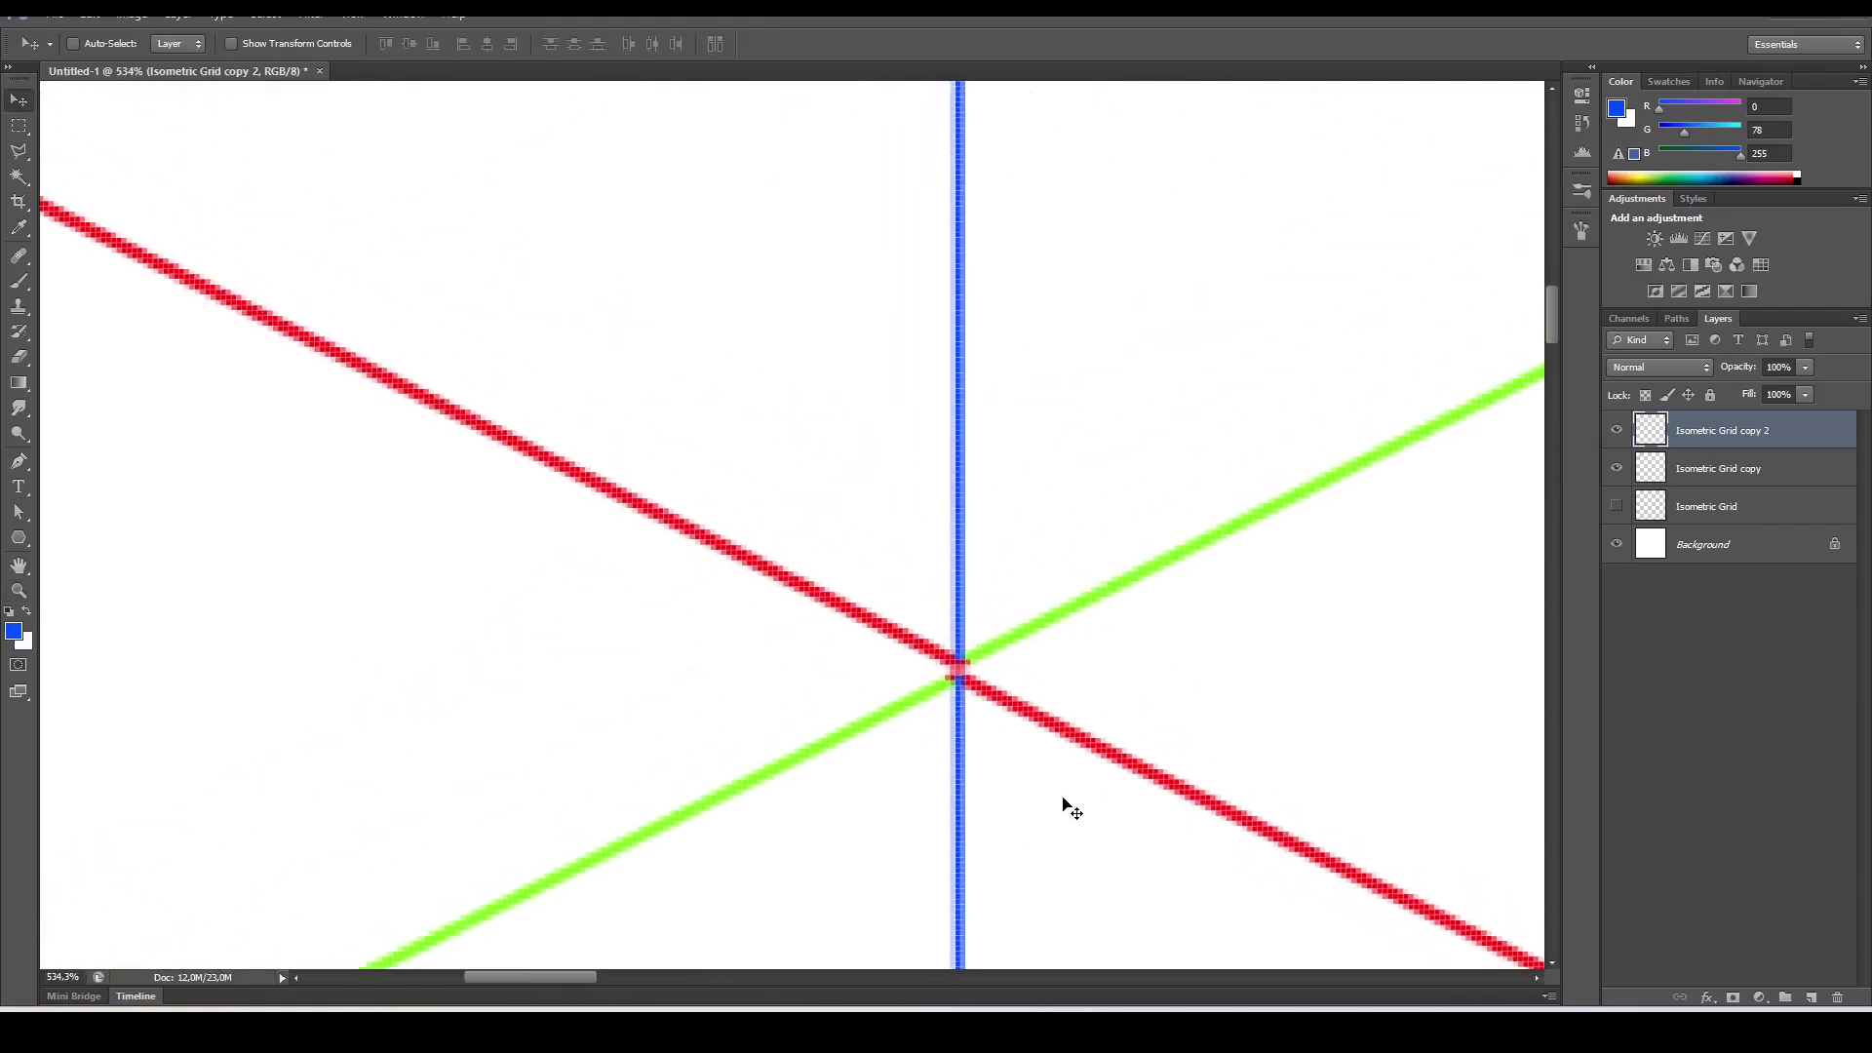
pyautogui.press('Up')
pyautogui.press('Up')
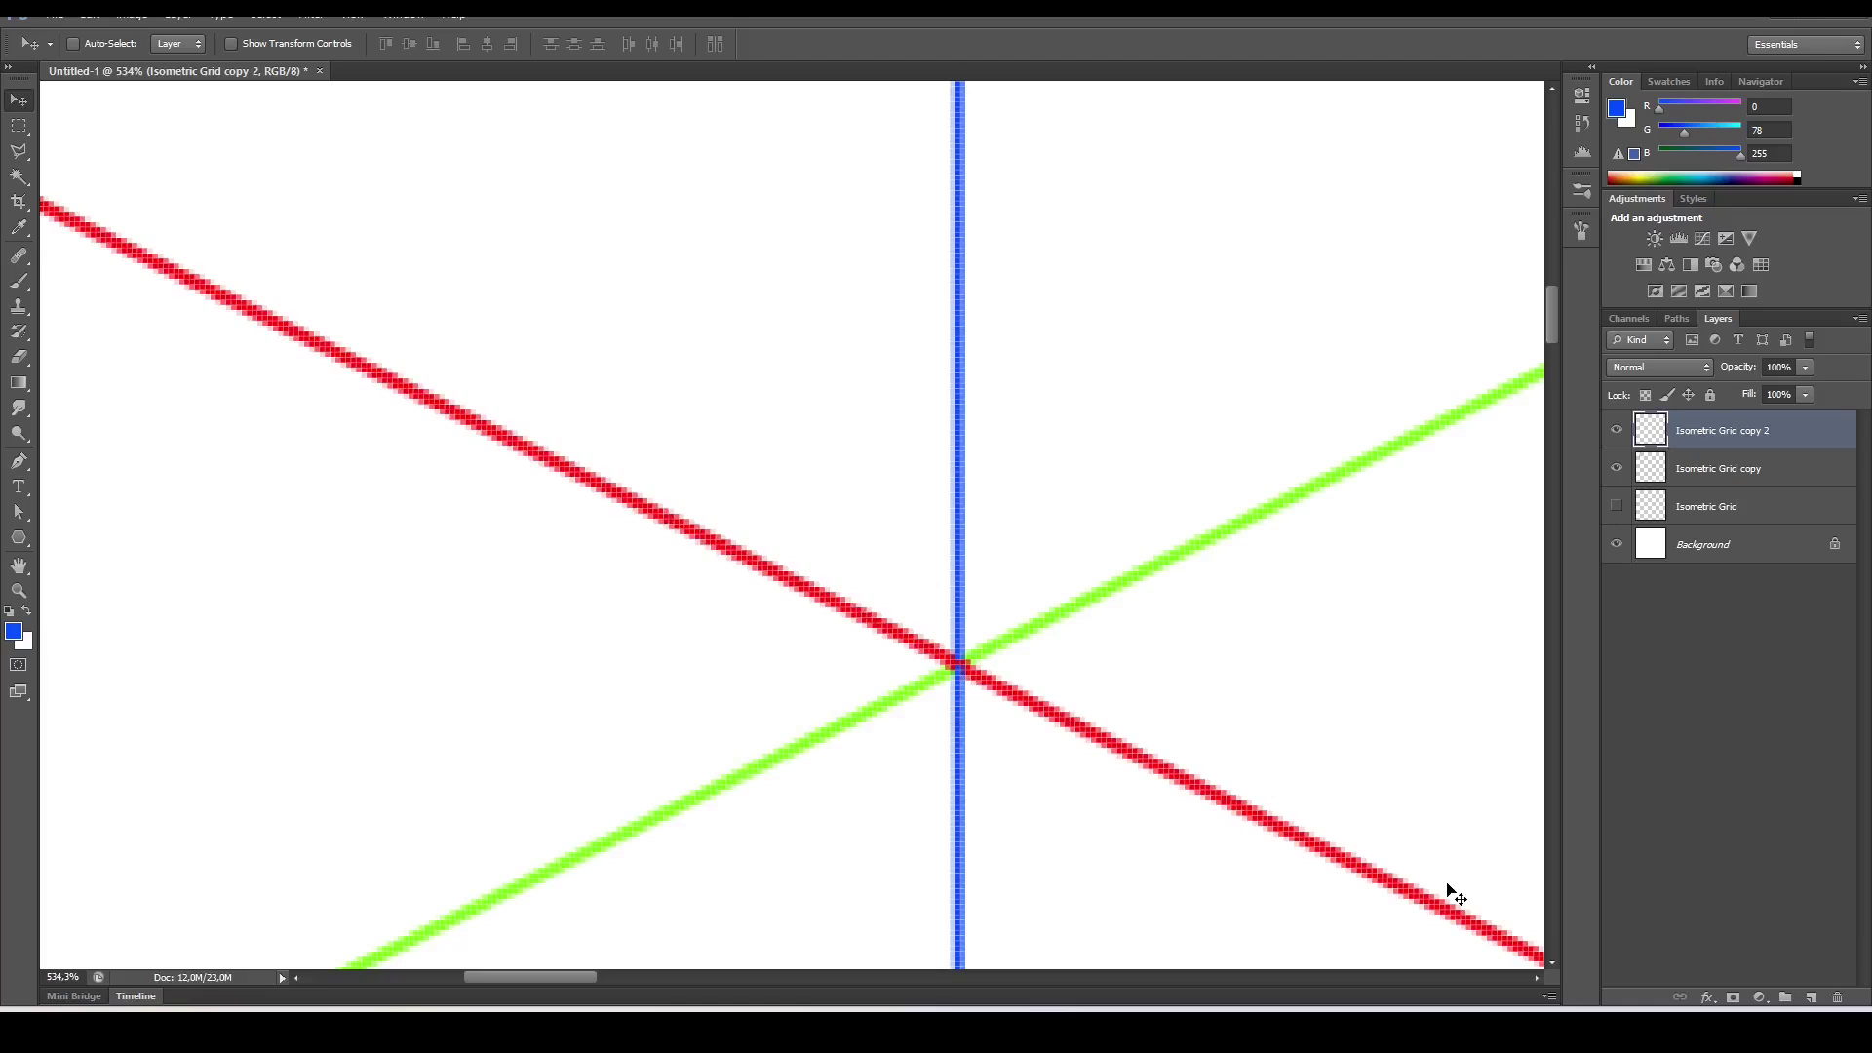
pyautogui.hotkey('ctrl', '0')
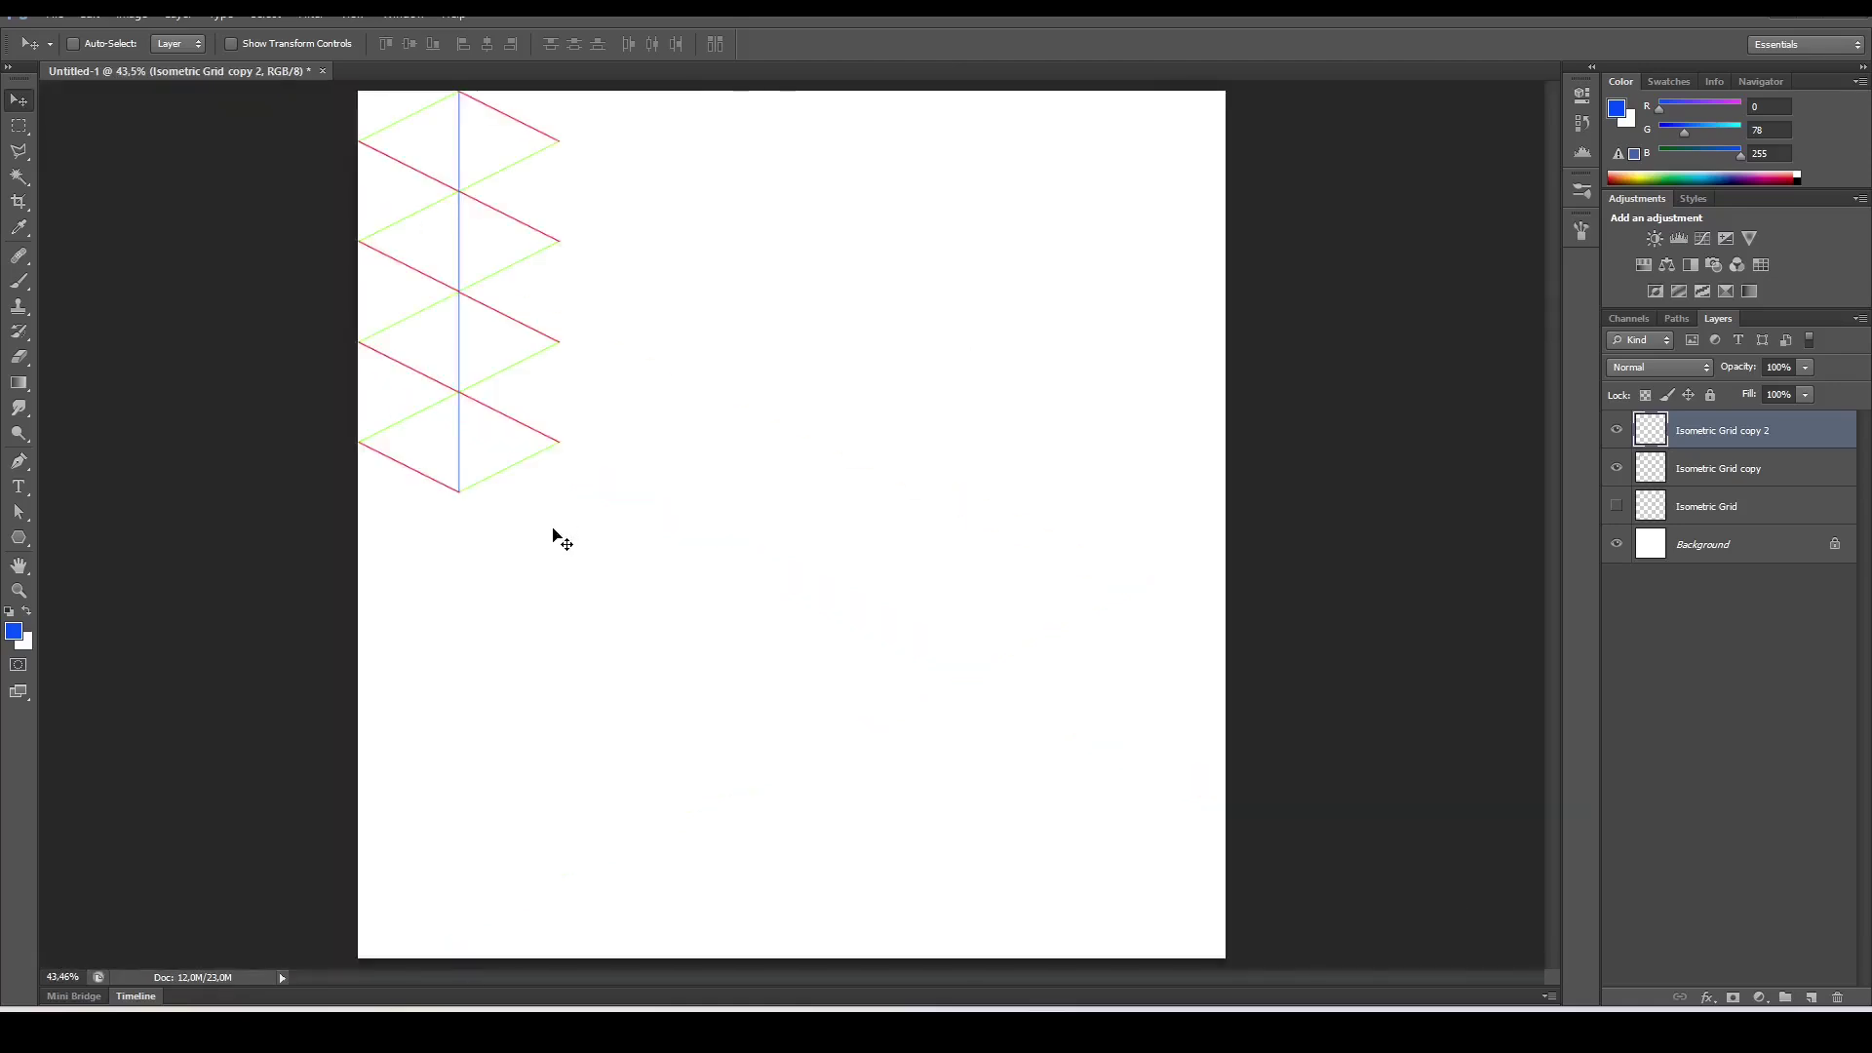
pyautogui.hotkey('ctrl', 'e')
# - Duplicate the four-diamond column directly below itself so the touching corners and blue lines overlap exactly
pyautogui.moveTo(493, 198); pyautogui.dragTo(499, 597)
pyautogui.press('z')
pyautogui.click(494, 508)
pyautogui.moveTo(494, 508); pyautogui.dragTo(951, 558)
pyautogui.press('v')
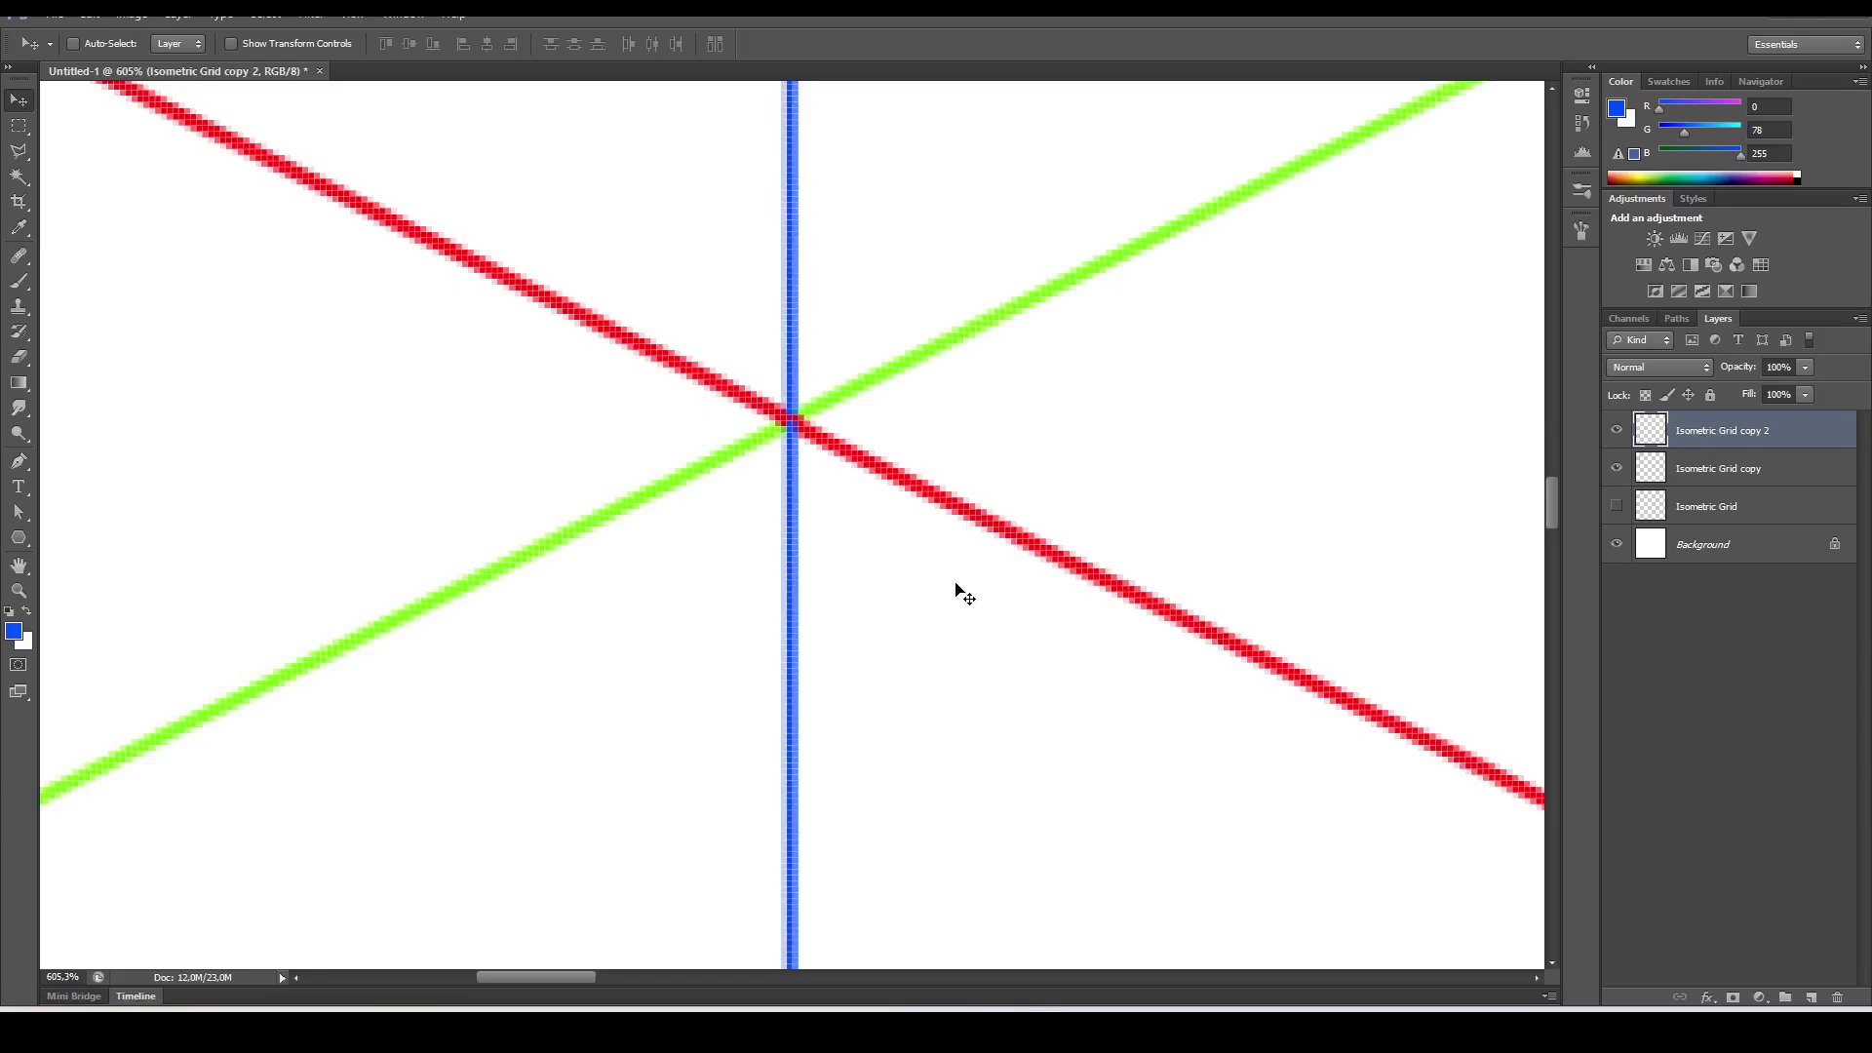
pyautogui.hotkey('ctrl', '0')
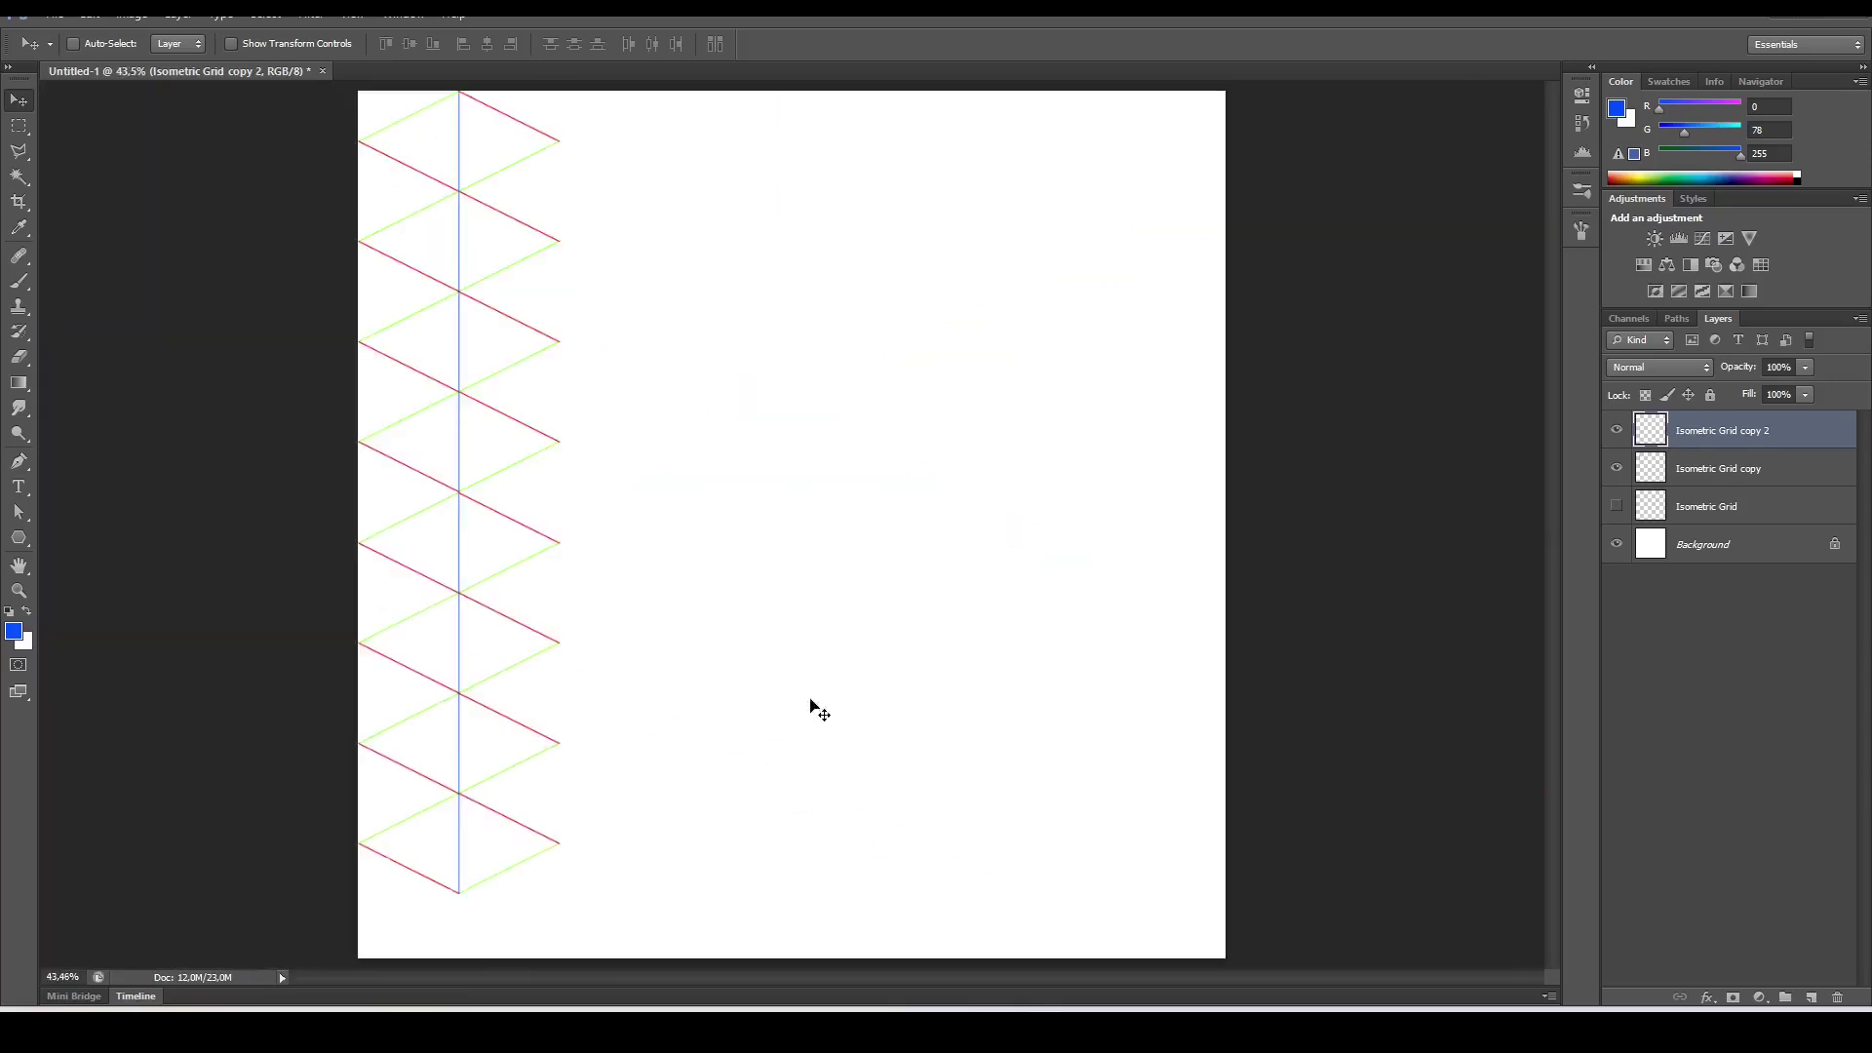
# - Extend the column past the canvas's lower edge with another aligned duplicate, and merge all copies into the Isometric Grid copy layer
pyautogui.moveTo(488, 556); pyautogui.dragTo(1070, 506)
pyautogui.moveTo(800, 722); pyautogui.dragTo(804, 729)
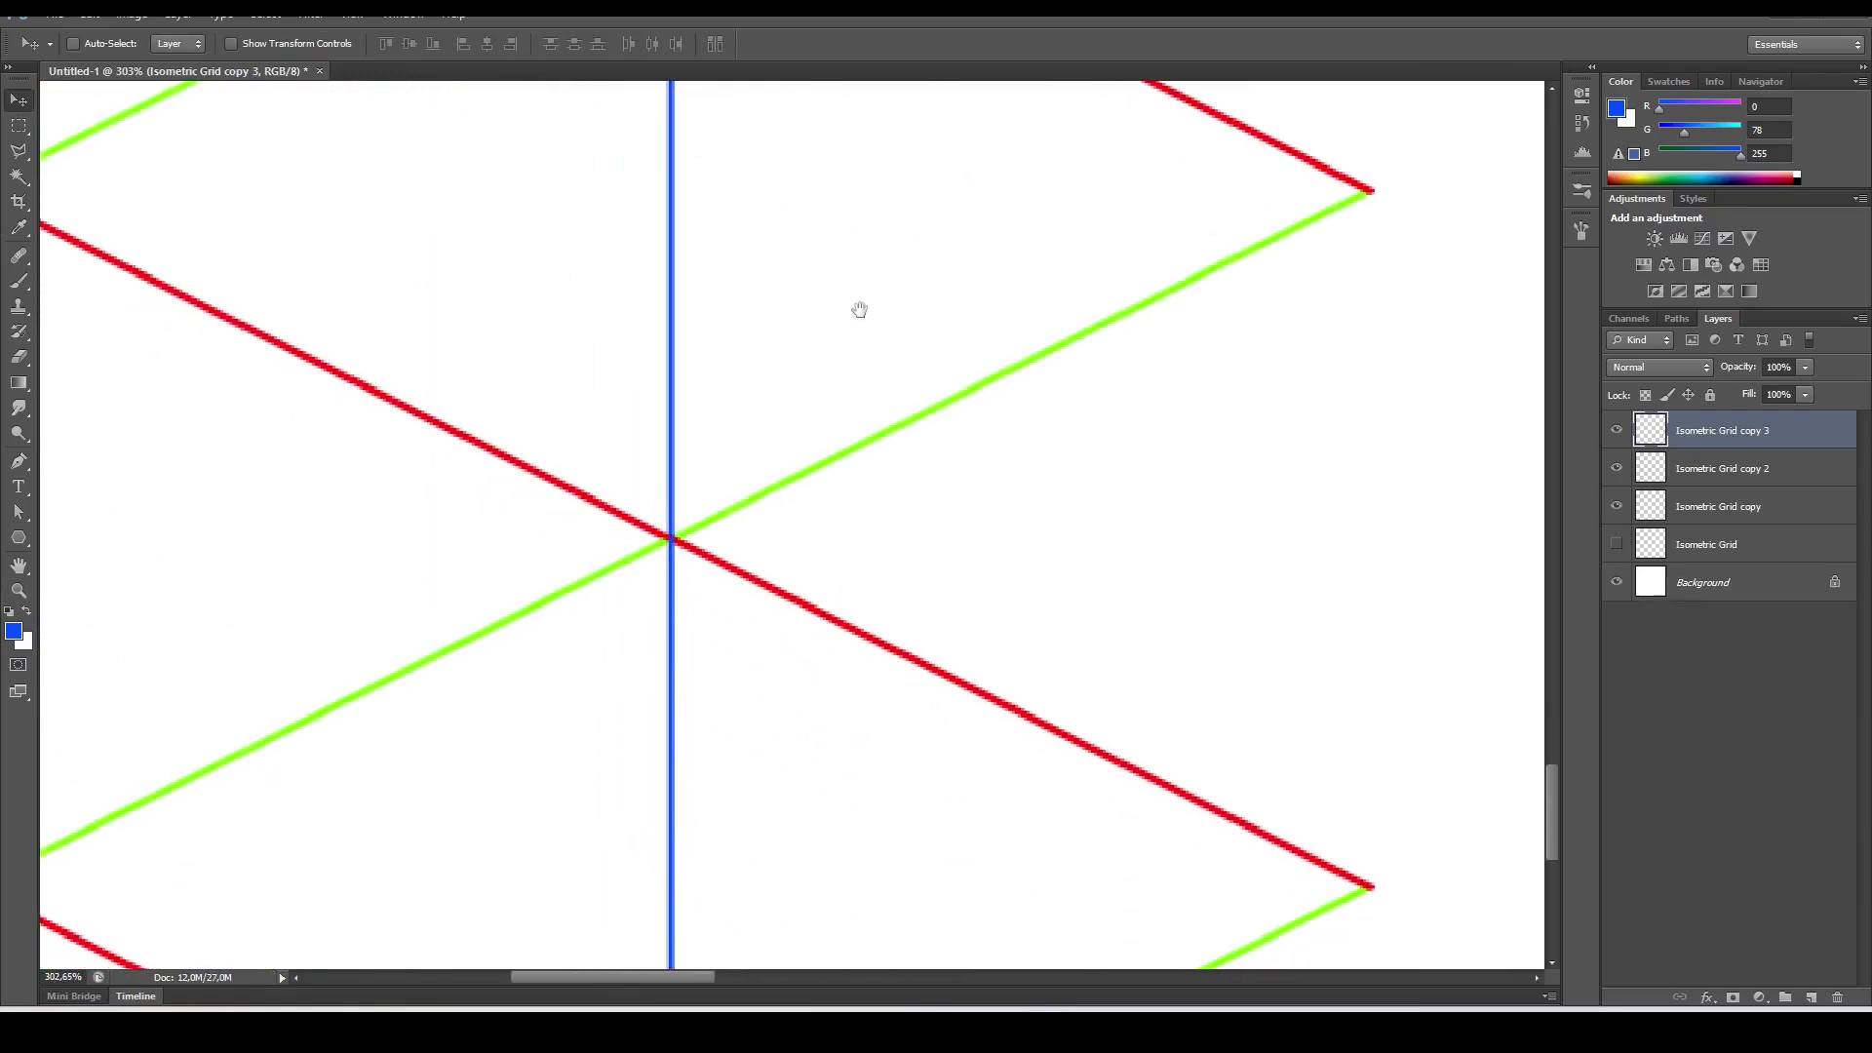
pyautogui.moveTo(857, 305); pyautogui.dragTo(943, 835)
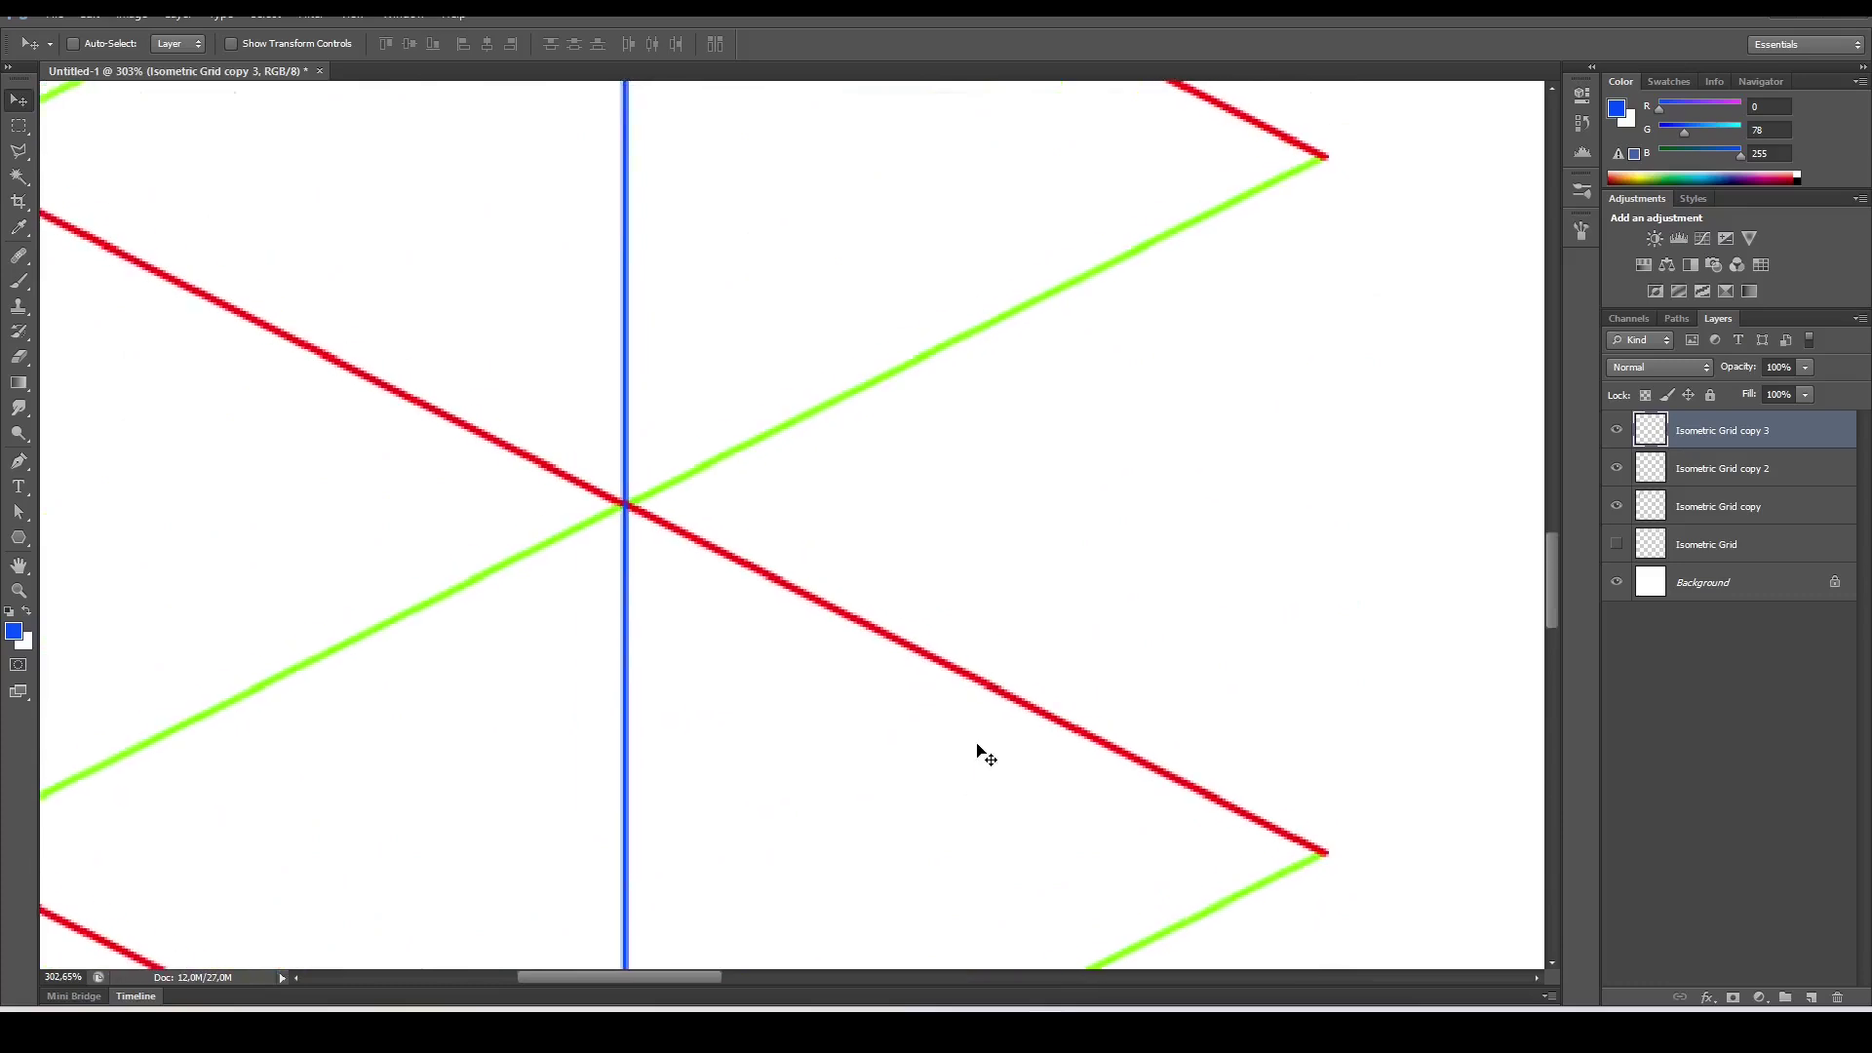
pyautogui.hotkey('ctrl', '0')
pyautogui.press('Delete')
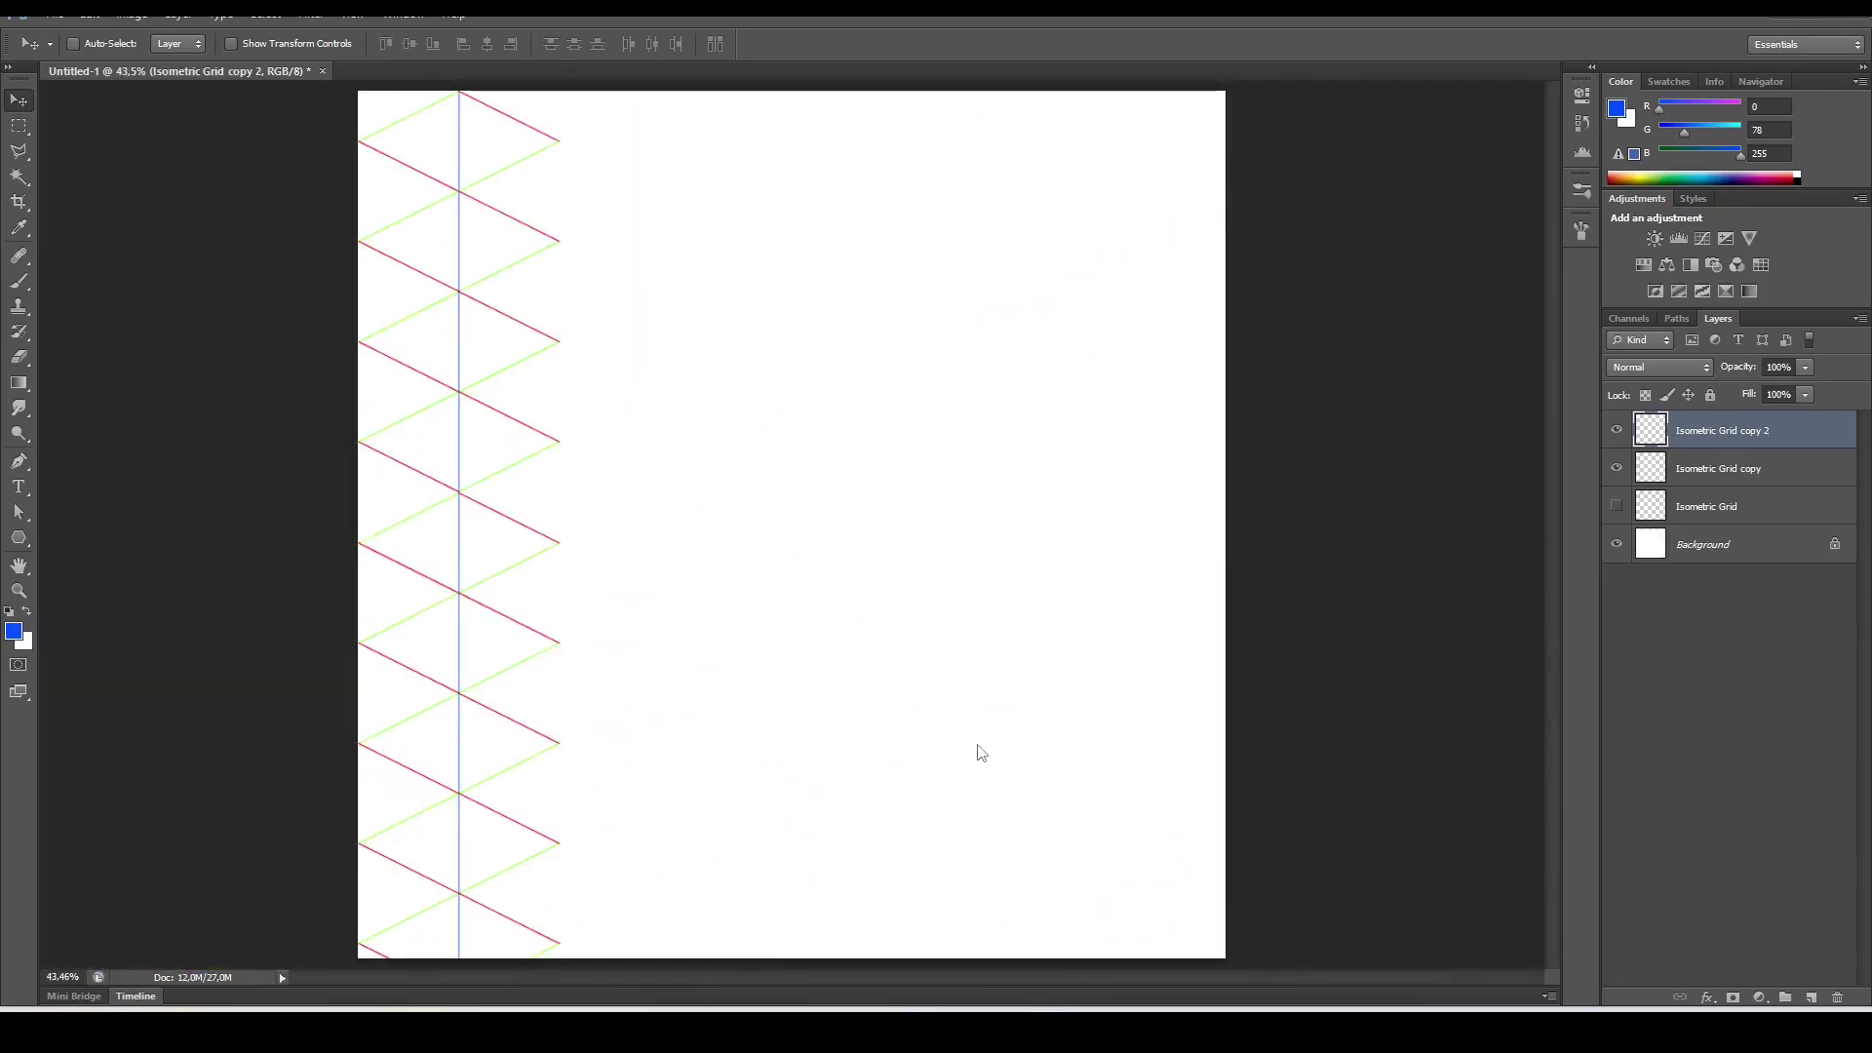
pyautogui.press('Delete')
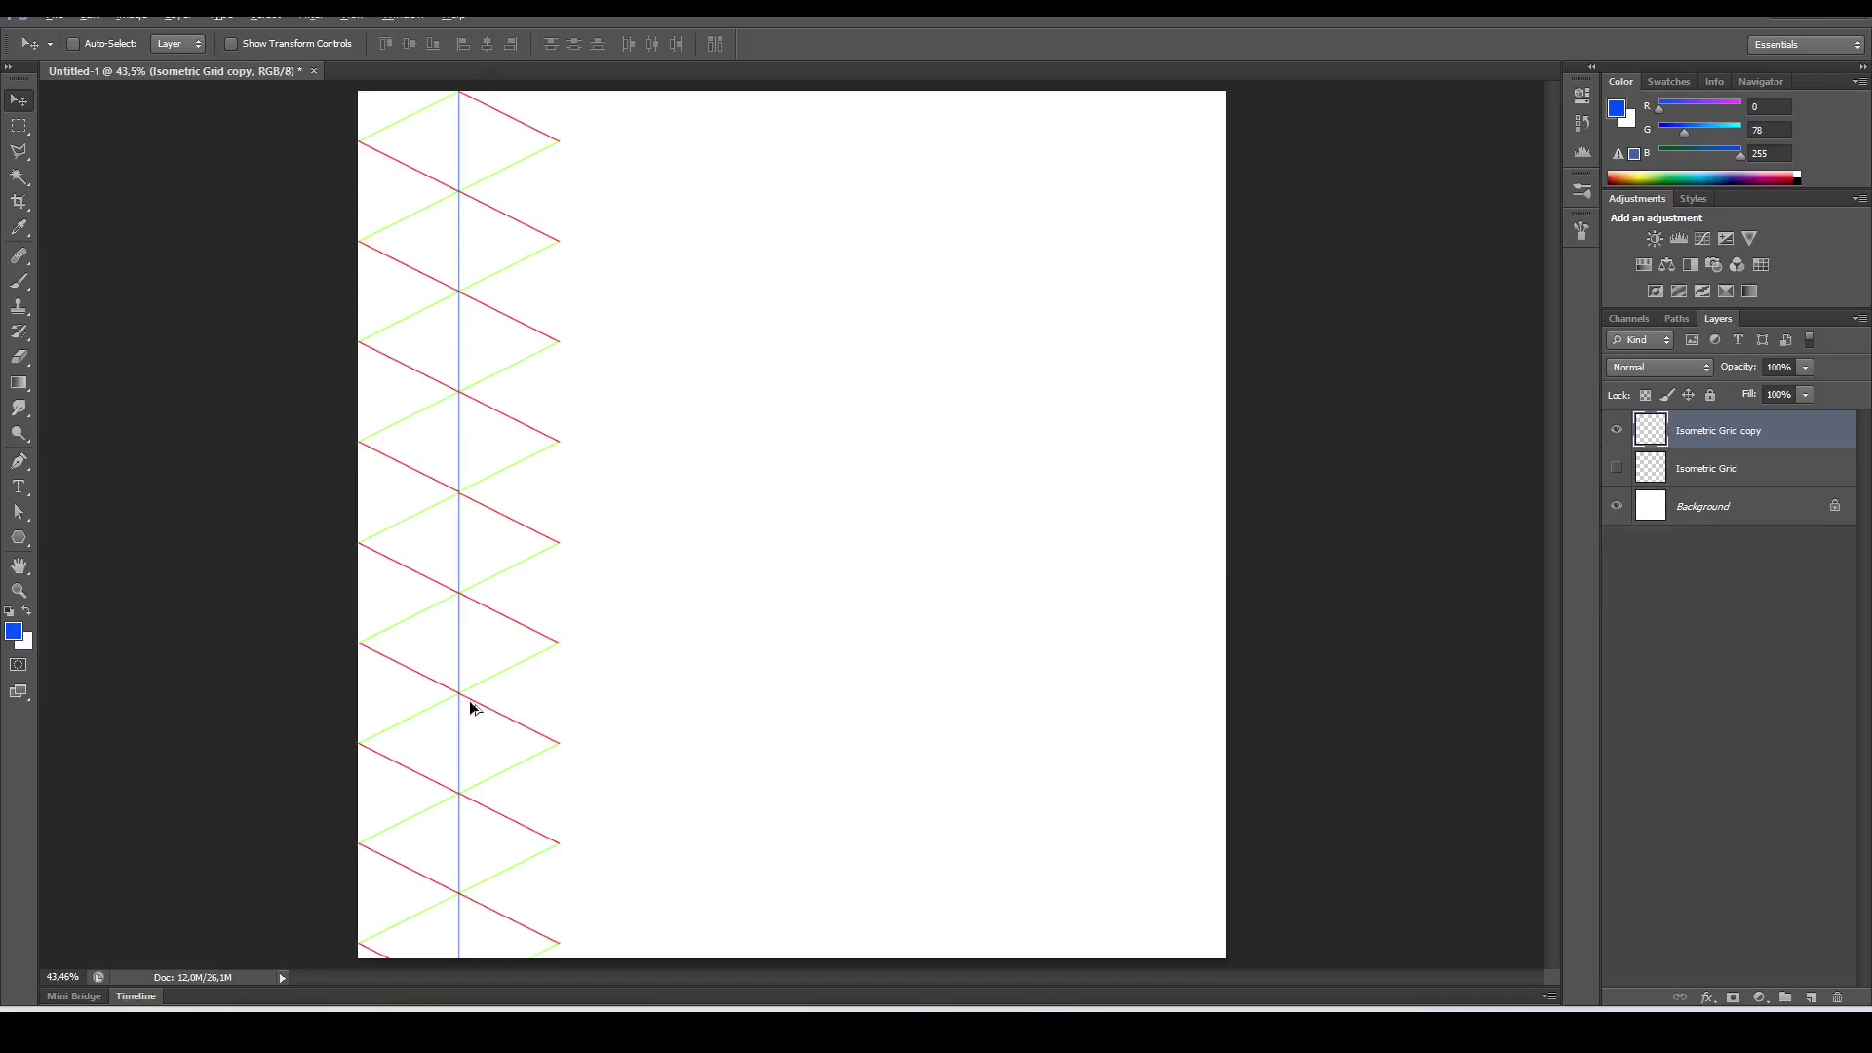
# - Duplicate the full-height column to its right with the side corners overlapping exactly, and merge the copy into the Isometric Grid copy layer
pyautogui.moveTo(471, 706); pyautogui.dragTo(677, 756)
pyautogui.hotkey('alt', 'shift')
pyautogui.hotkey('ctrl', 'j')
pyautogui.press('z')
pyautogui.moveTo(585, 643); pyautogui.dragTo(1067, 690)
pyautogui.press('z')
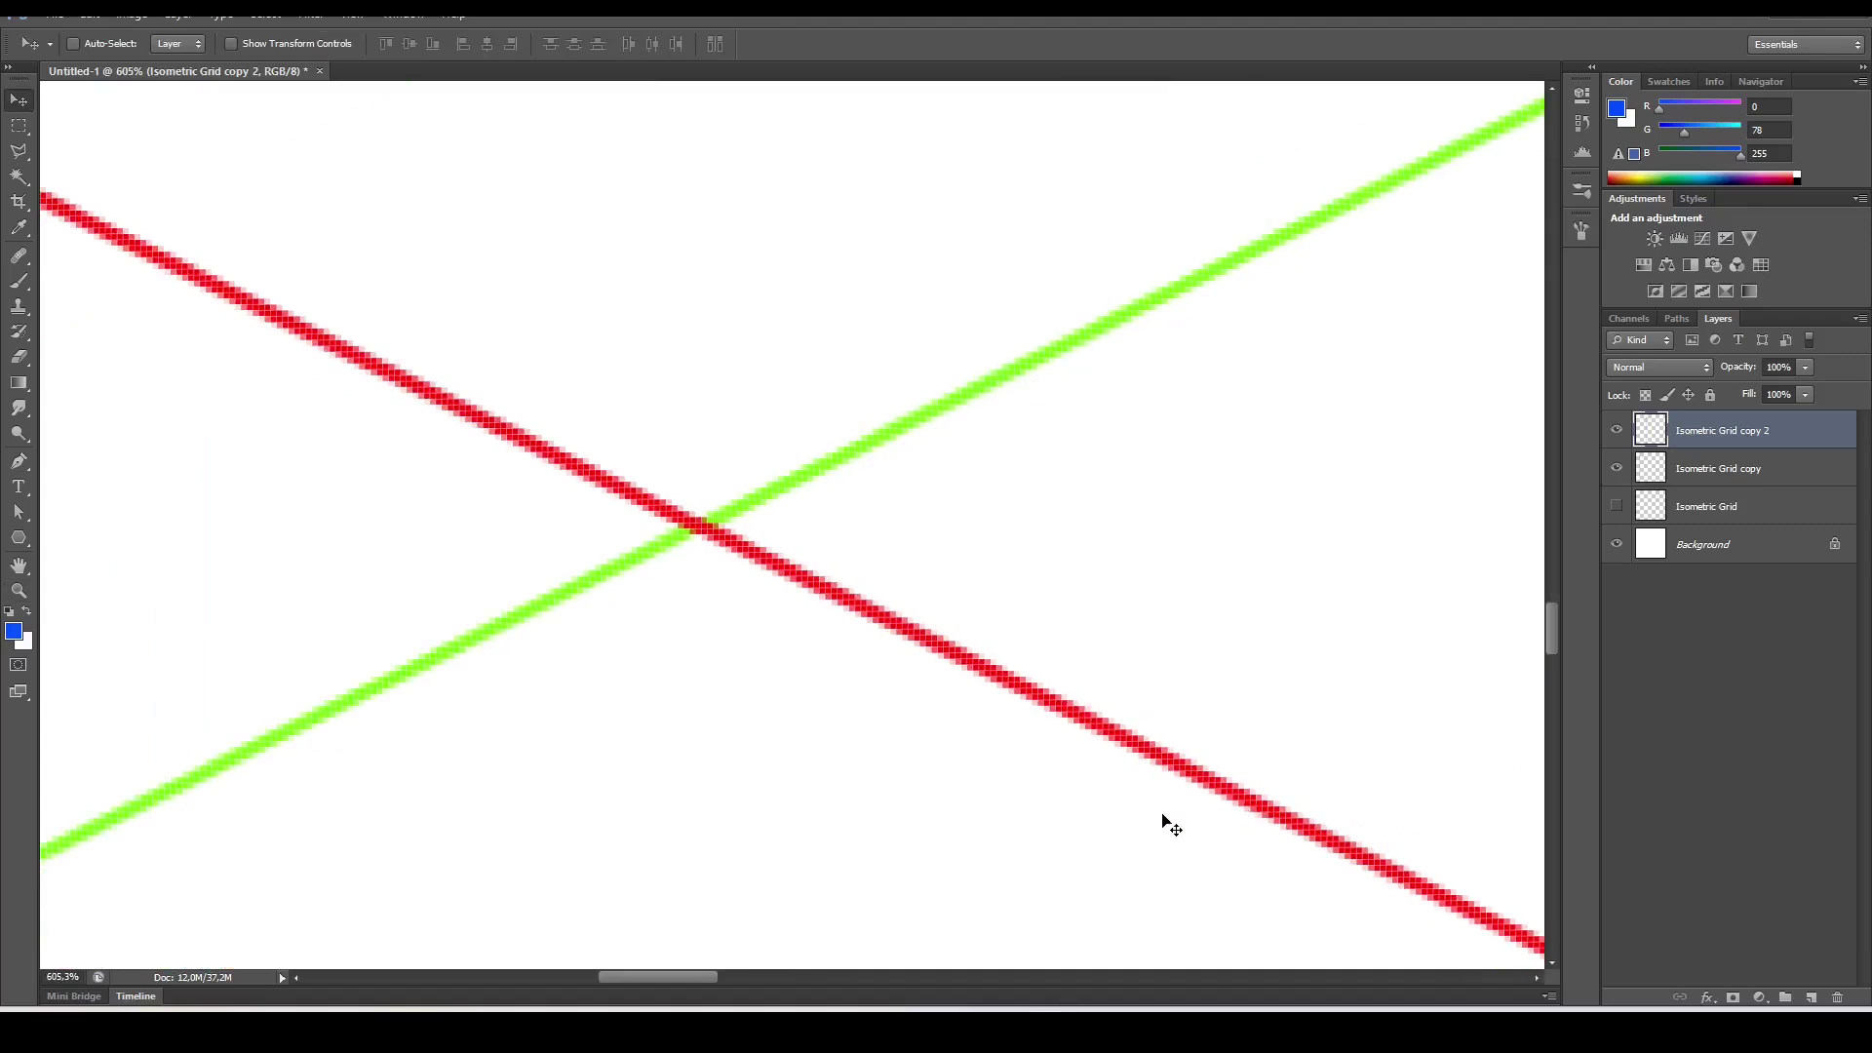
pyautogui.hotkey('ctrl', '0')
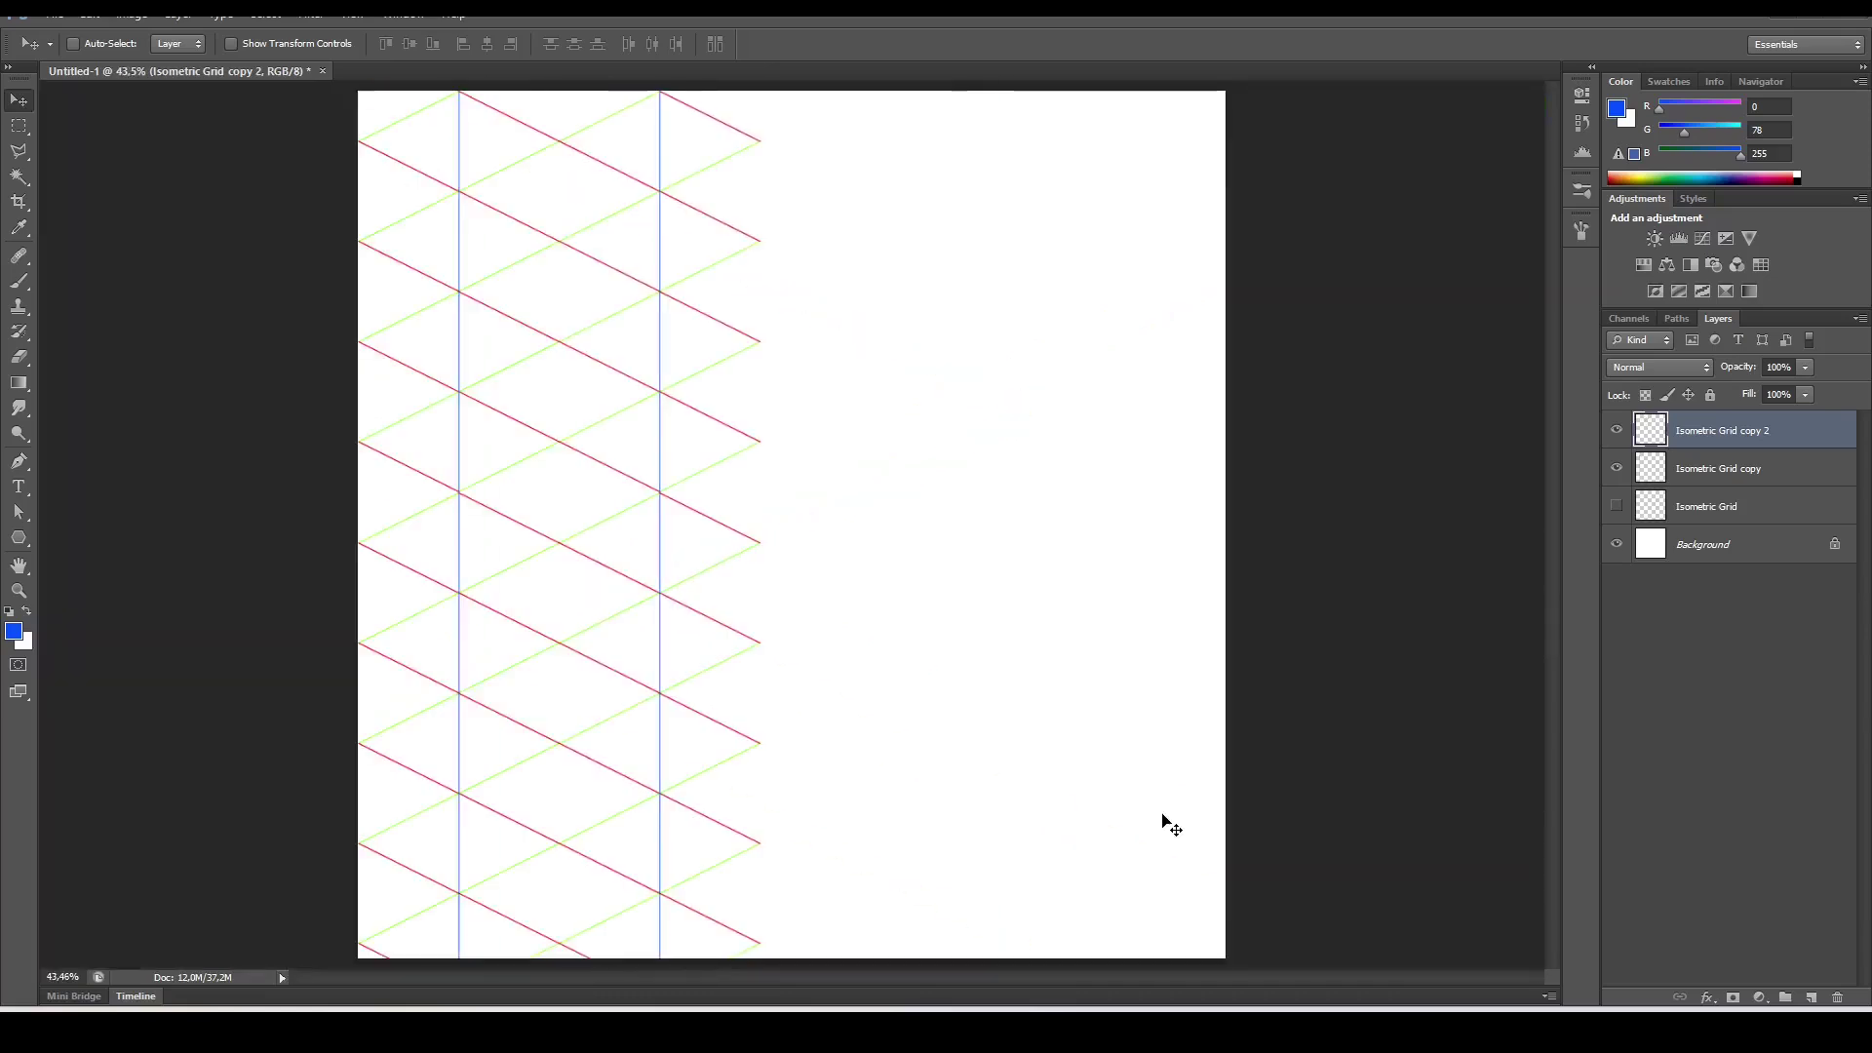
pyautogui.press('Delete')
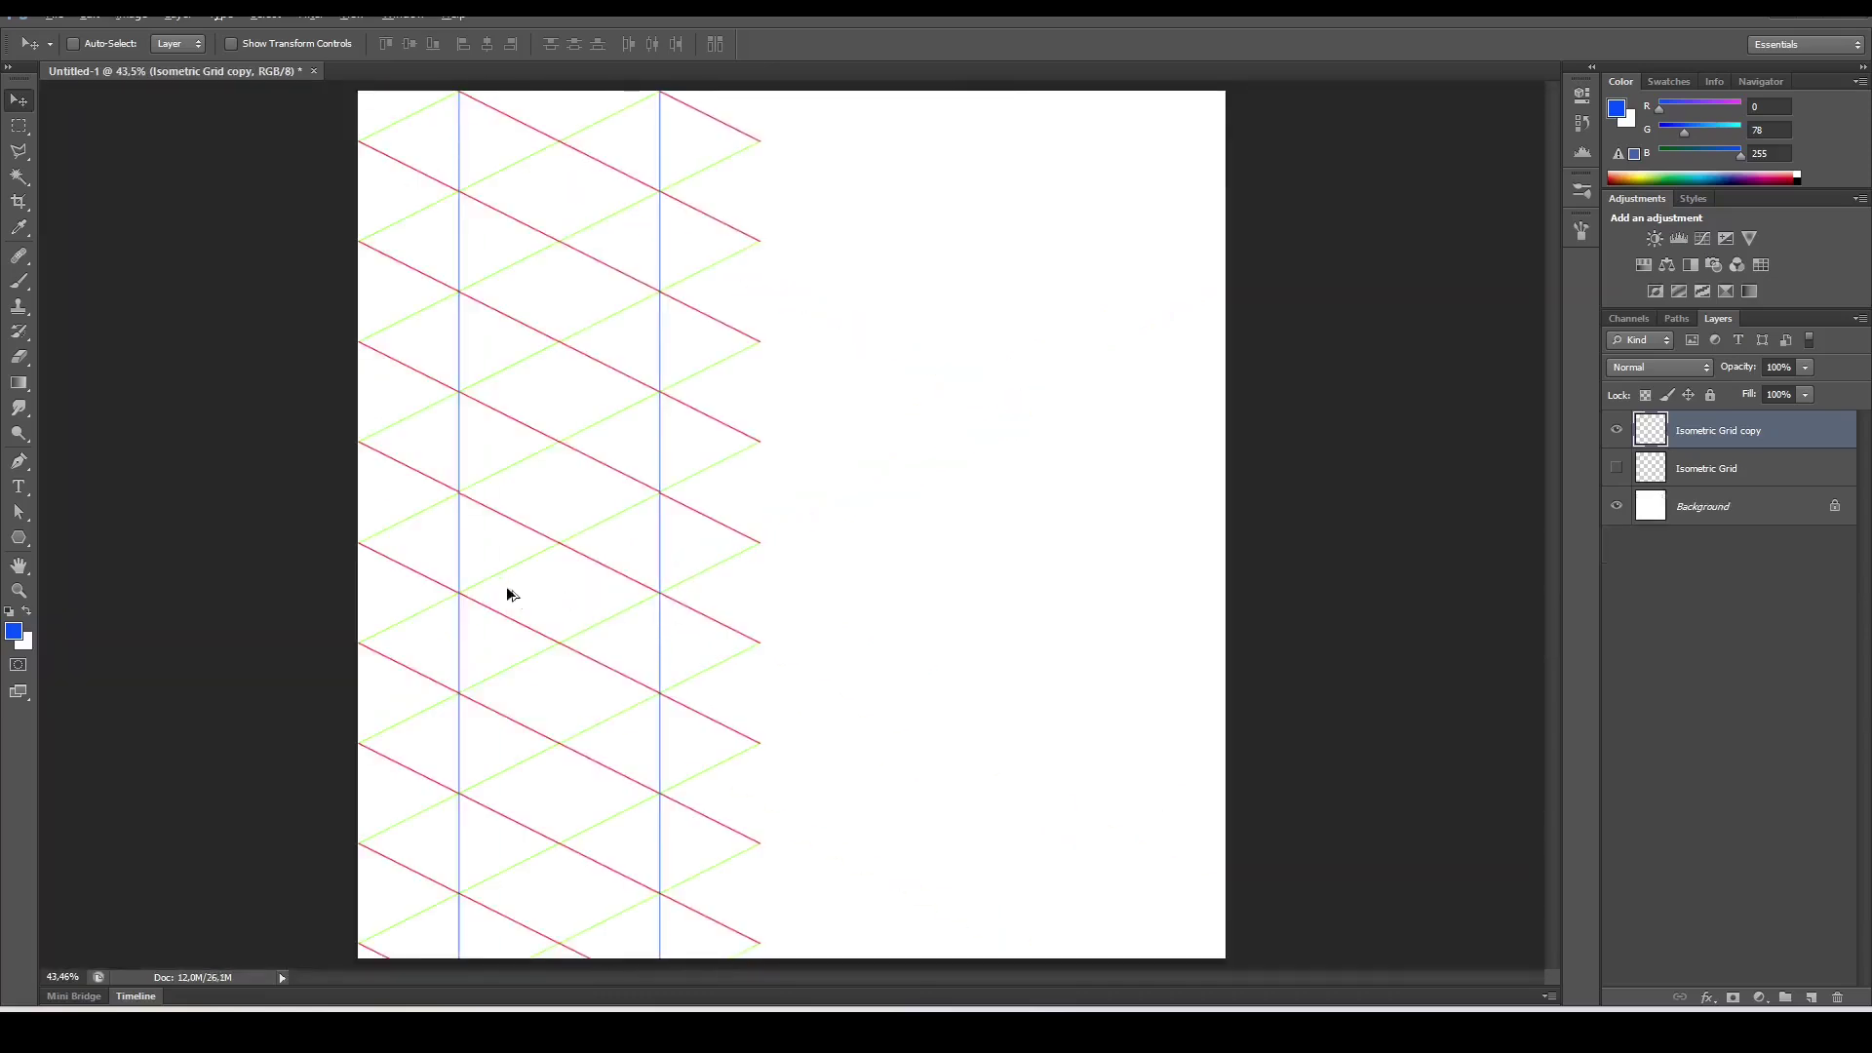
# - Duplicate the double column to the right and align the copy so its side corners overlap the existing grid's
pyautogui.moveTo(507, 595); pyautogui.dragTo(917, 616)
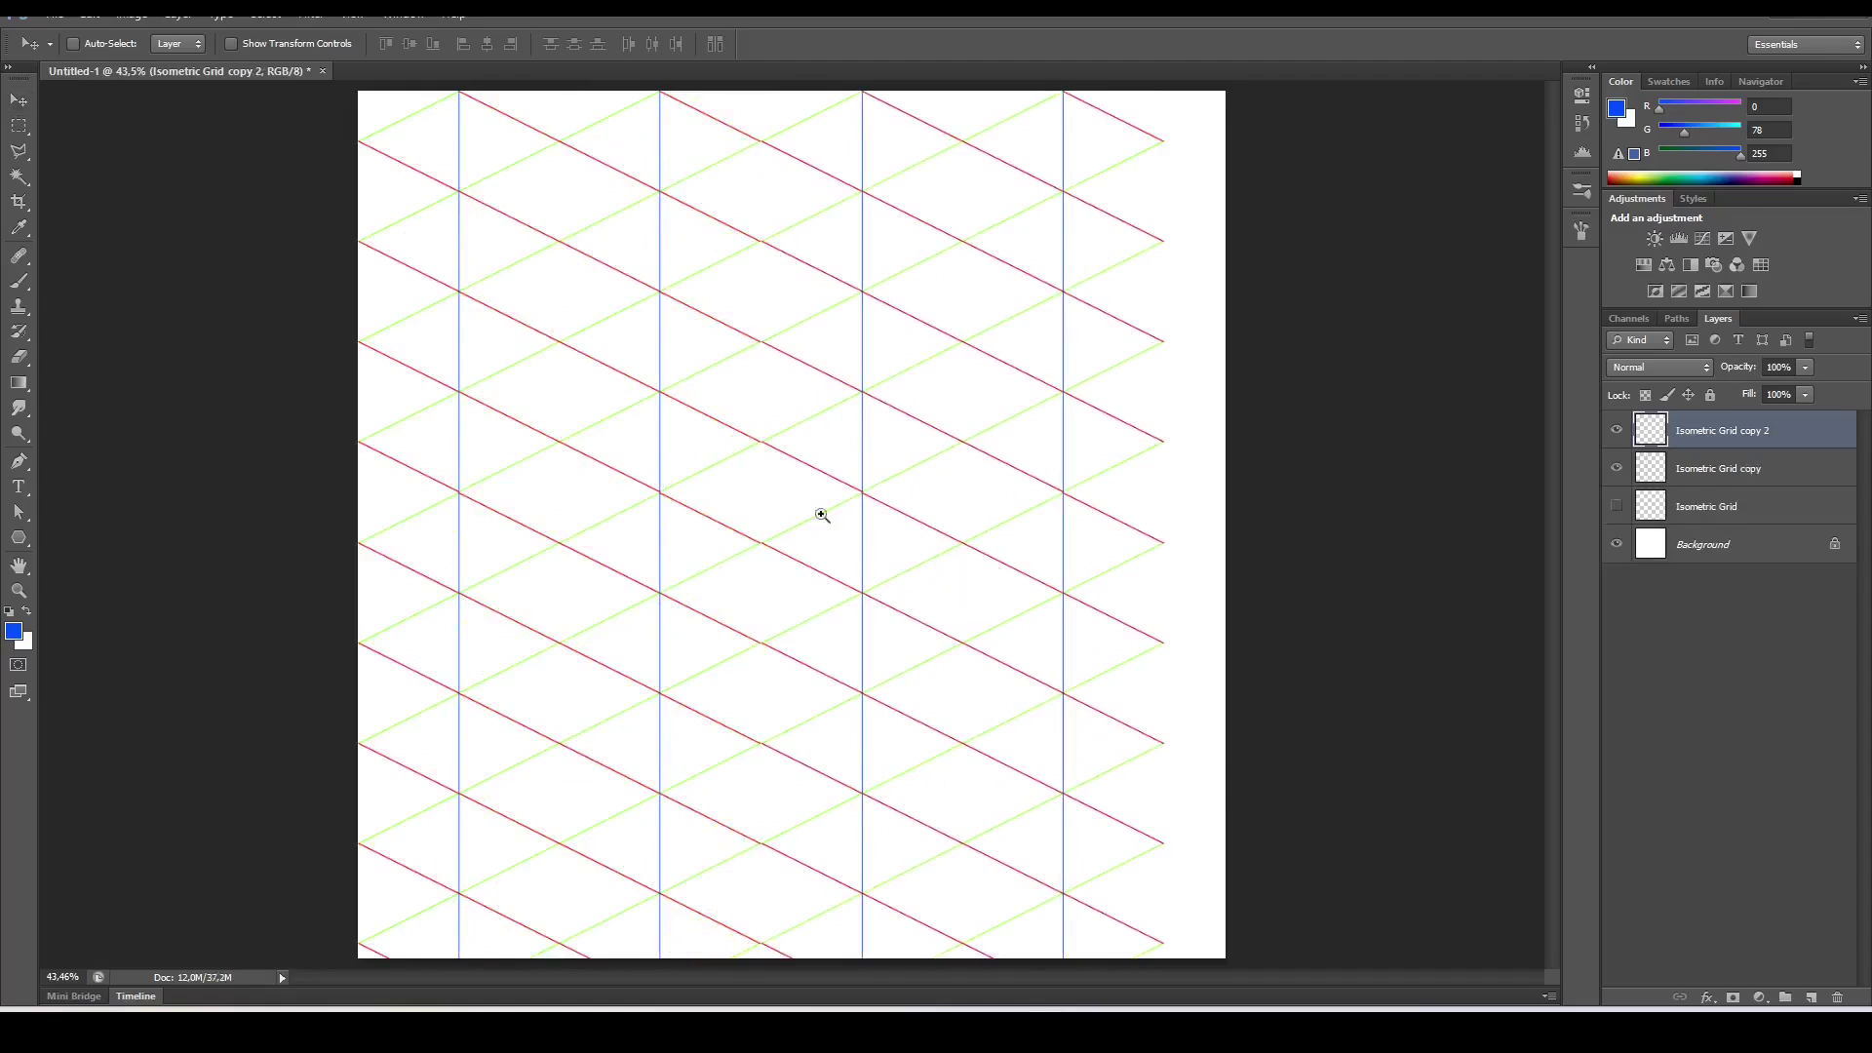
pyautogui.moveTo(821, 515); pyautogui.dragTo(991, 476)
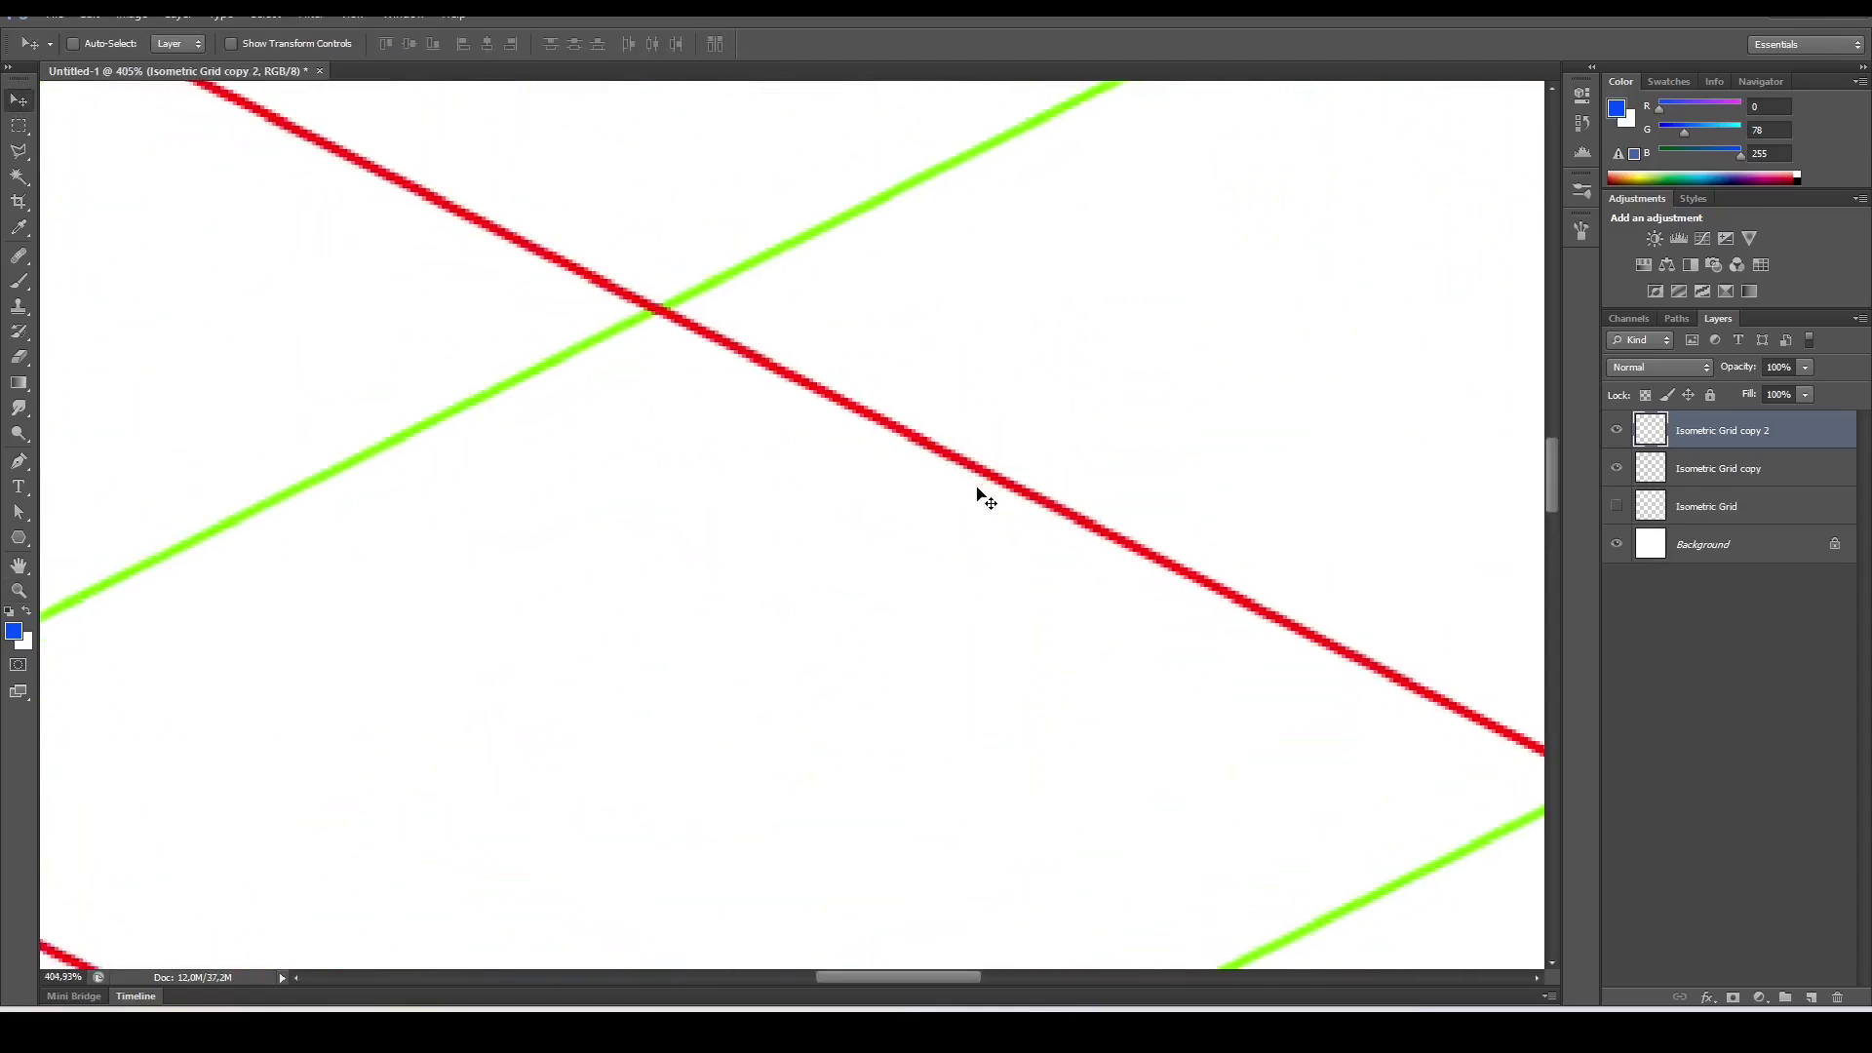
pyautogui.hotkey('ctrl', '0')
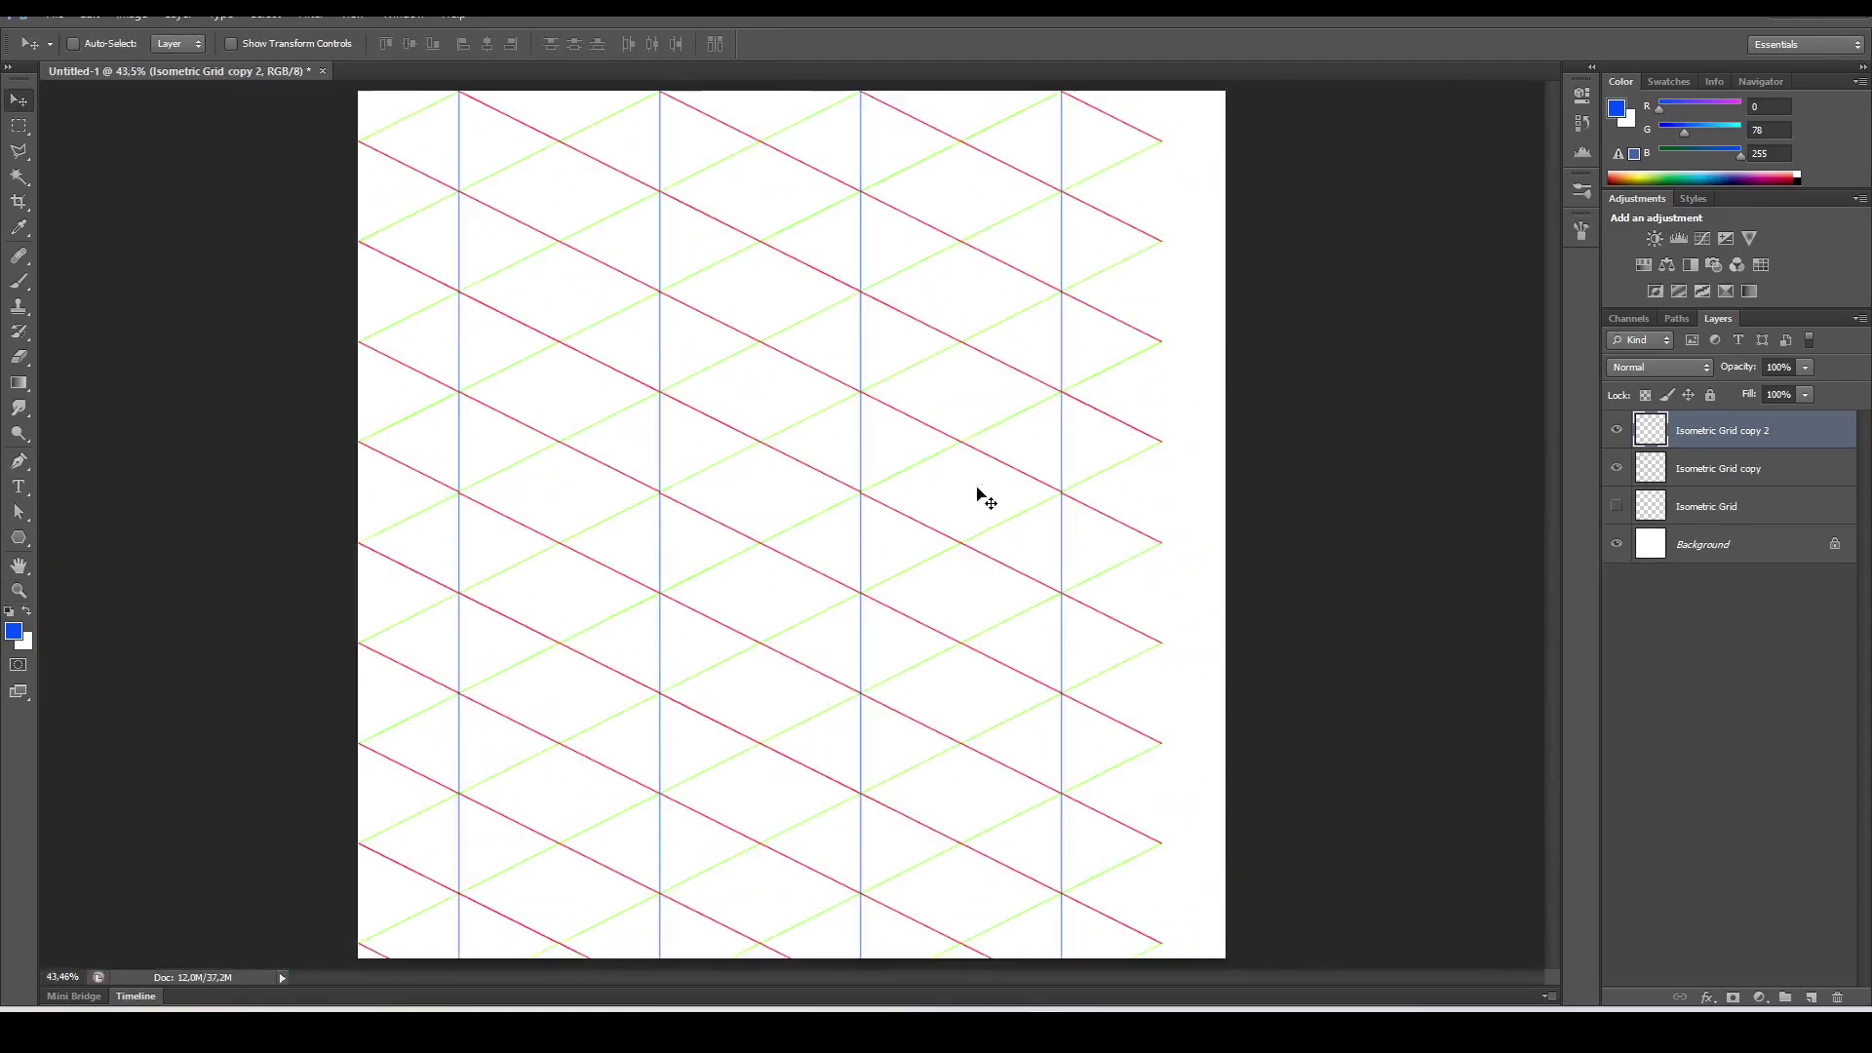
# - Cover the remaining strip at the canvas's right edge with another aligned duplicate, and merge the three Isometric Grid copy layers
pyautogui.moveTo(978, 495); pyautogui.dragTo(1187, 649)
pyautogui.press('z')
pyautogui.press('c')
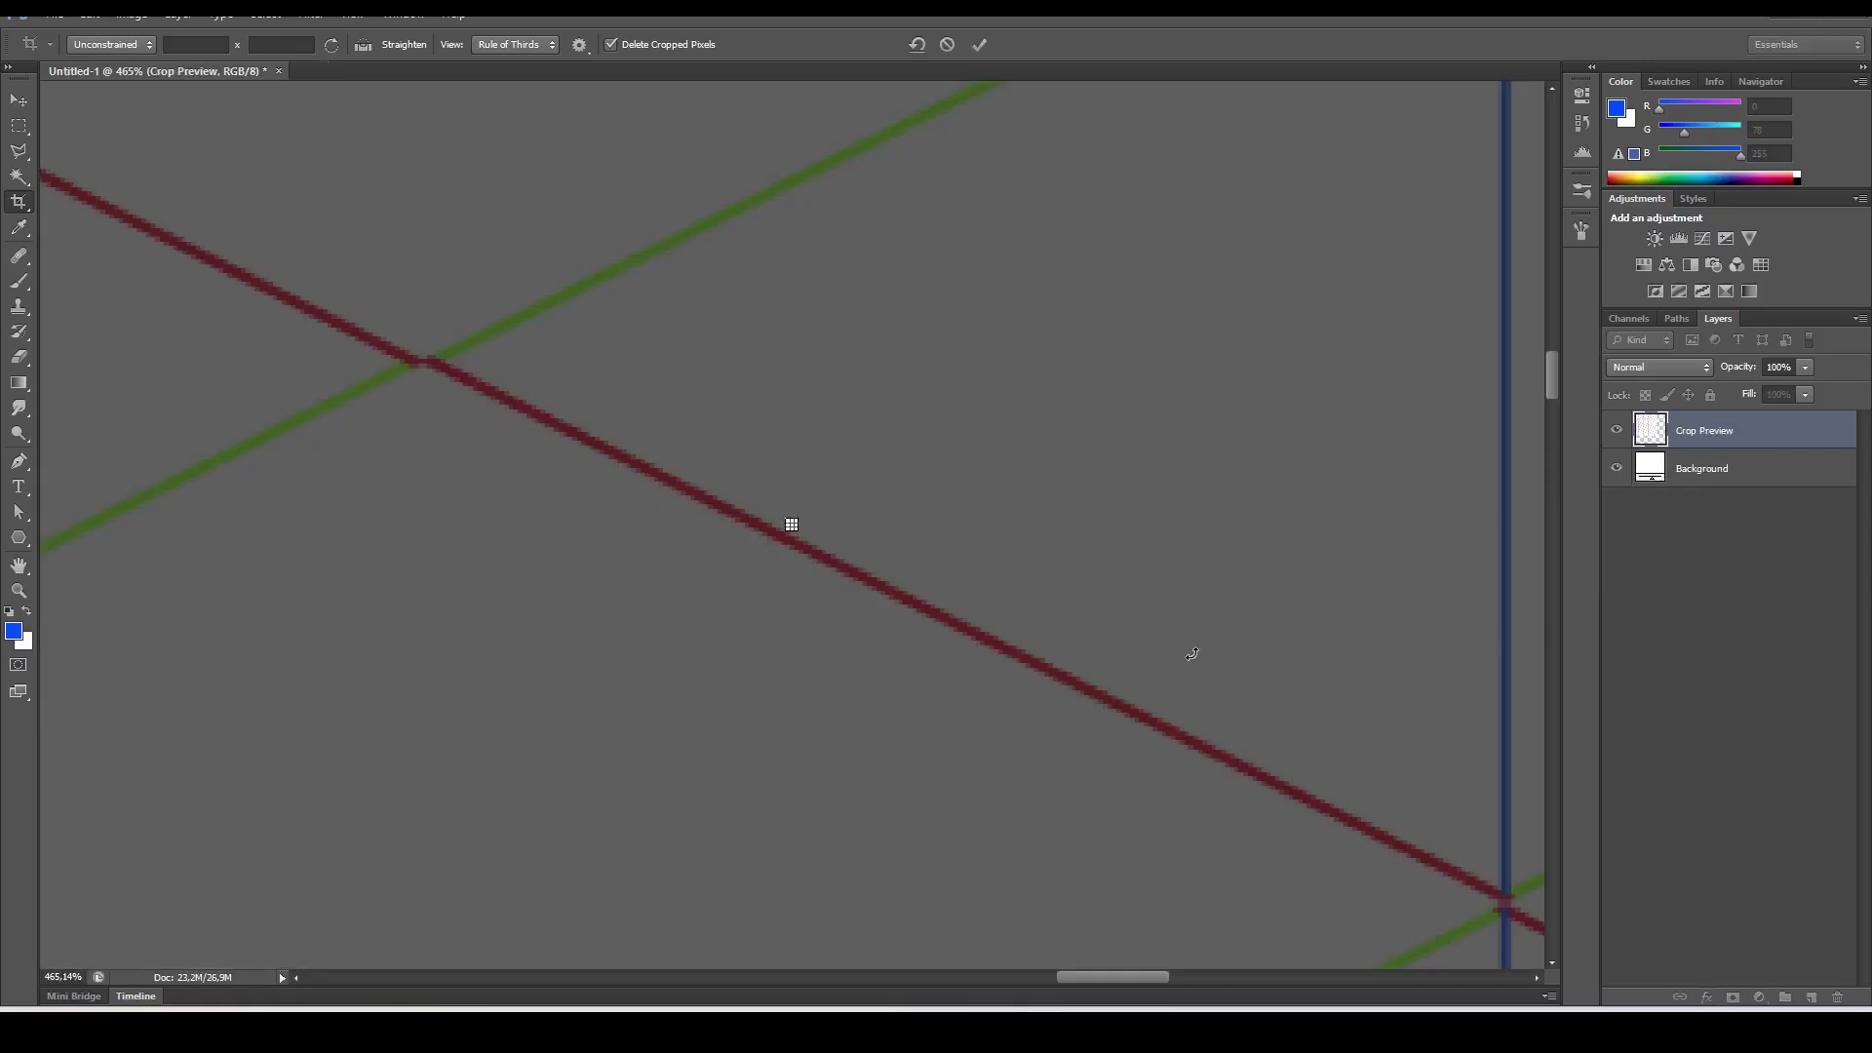
pyautogui.press('Escape')
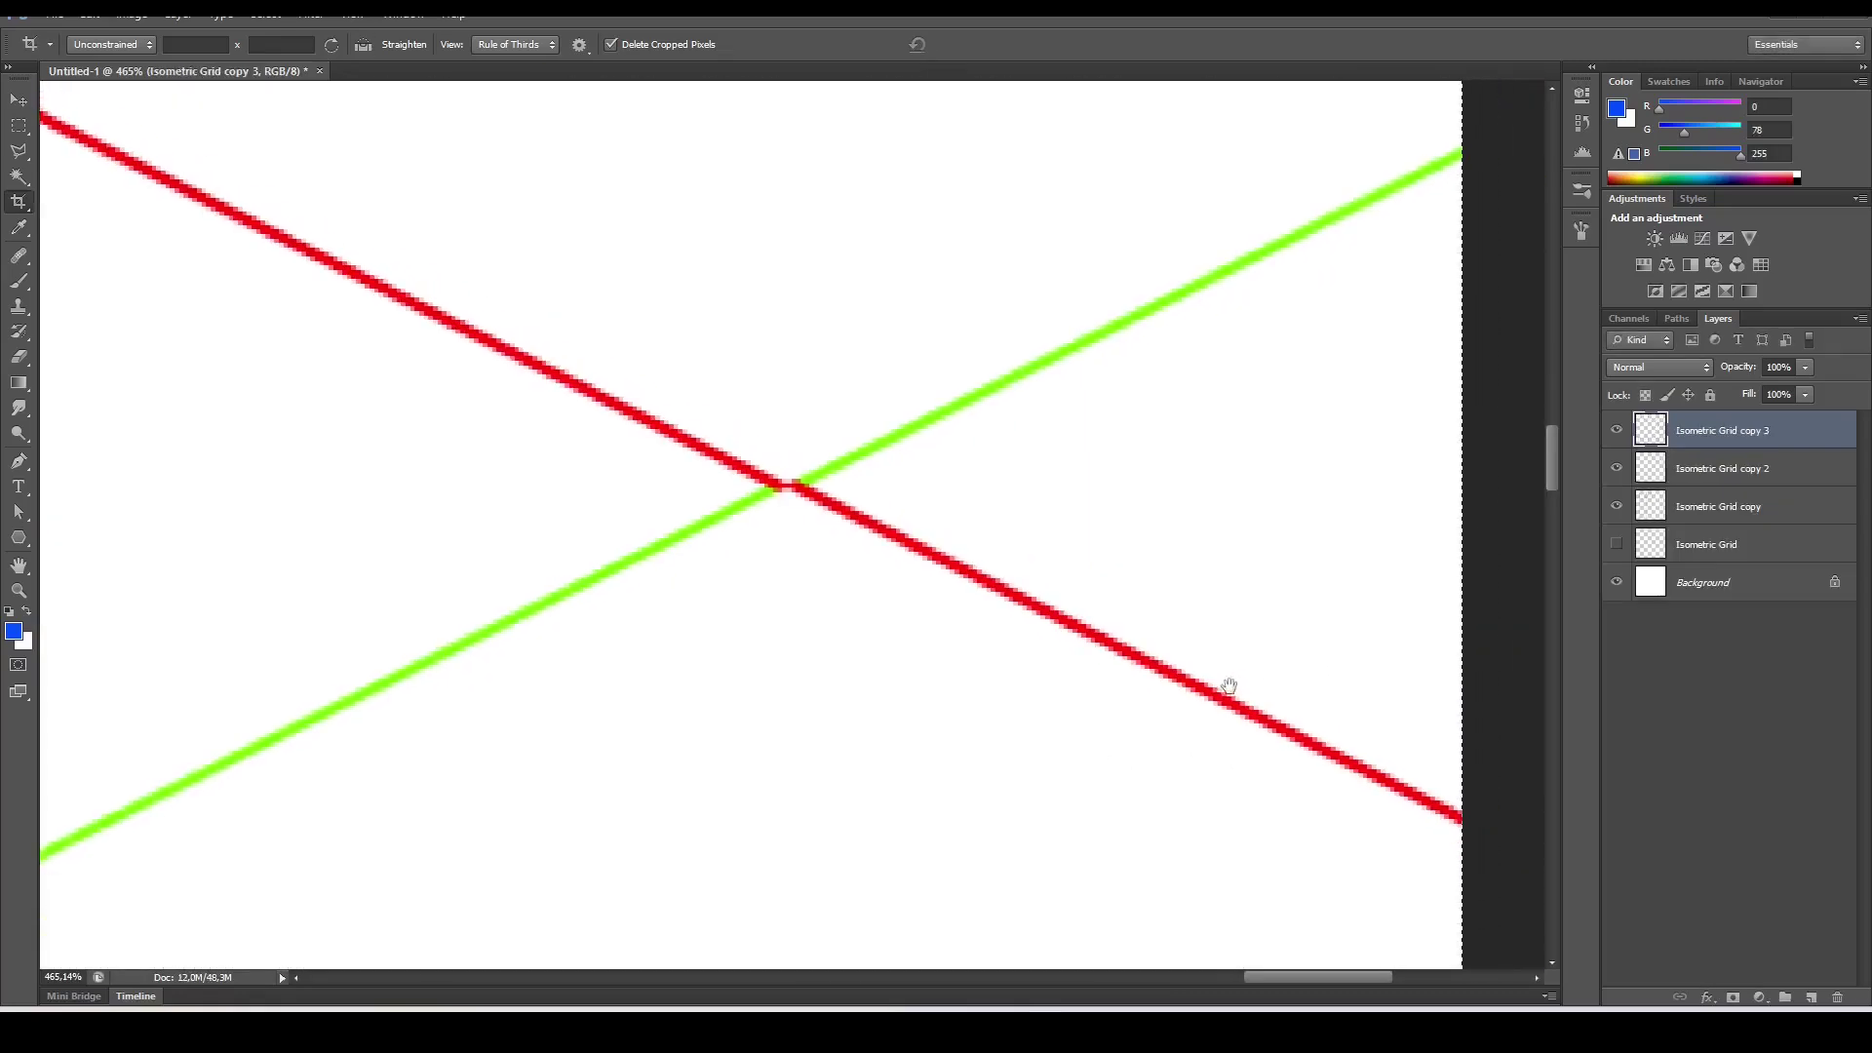
pyautogui.press('v')
pyautogui.moveTo(1195, 694); pyautogui.dragTo(1177, 698)
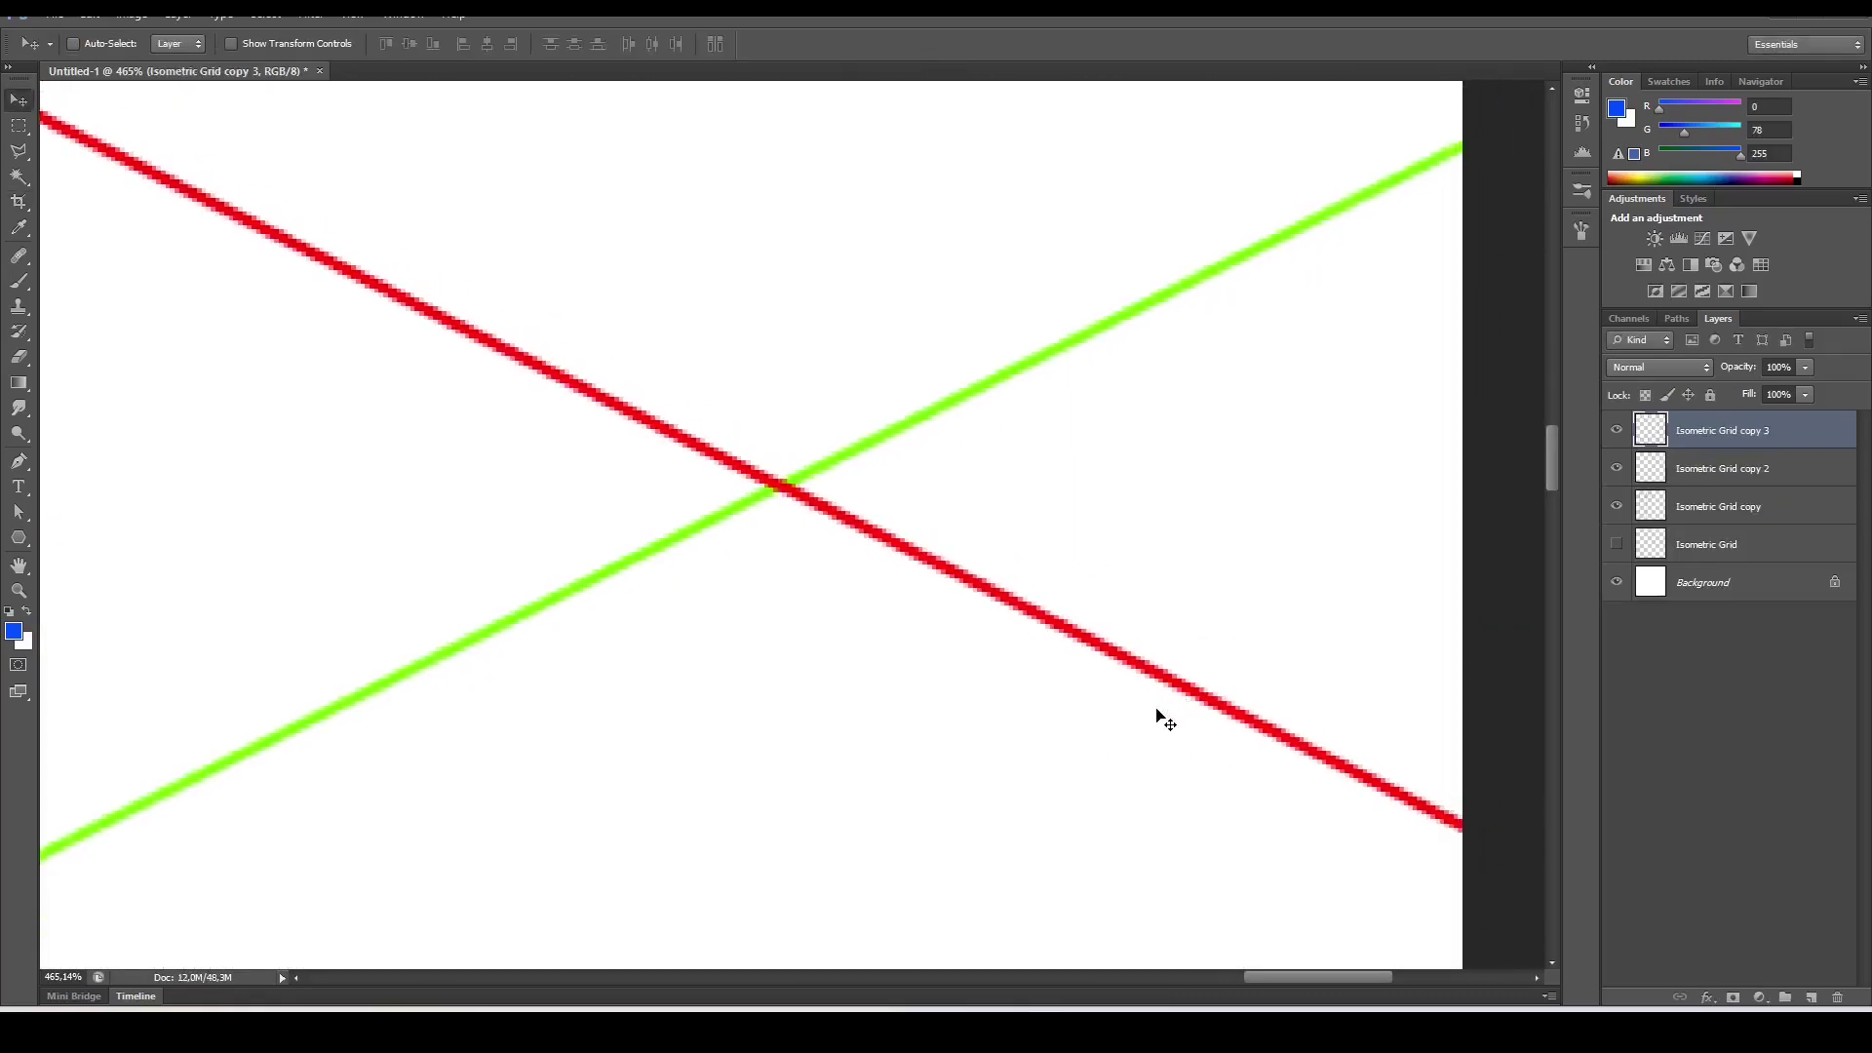
pyautogui.hotkey('ctrl', '0')
pyautogui.keyDown('shift'); pyautogui.click(1744, 509); pyautogui.keyUp('shift')
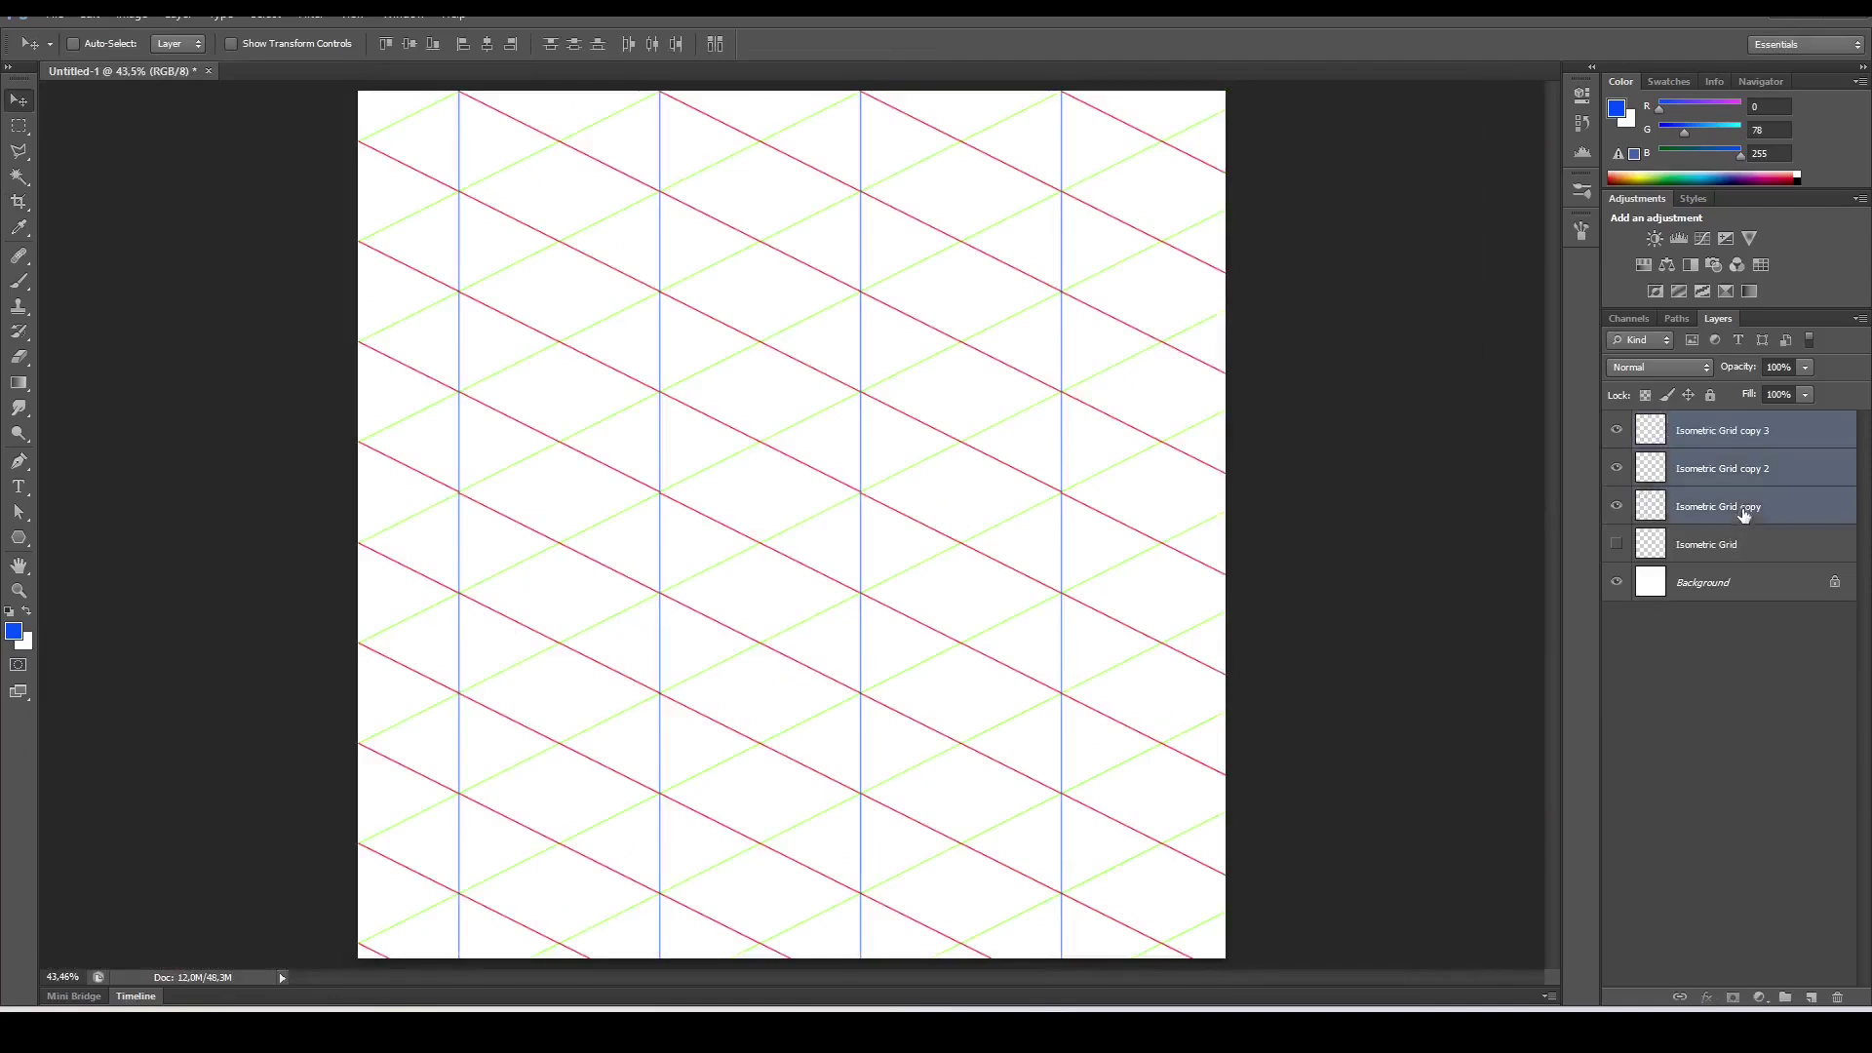
pyautogui.hotkey('ctrl', 'e')
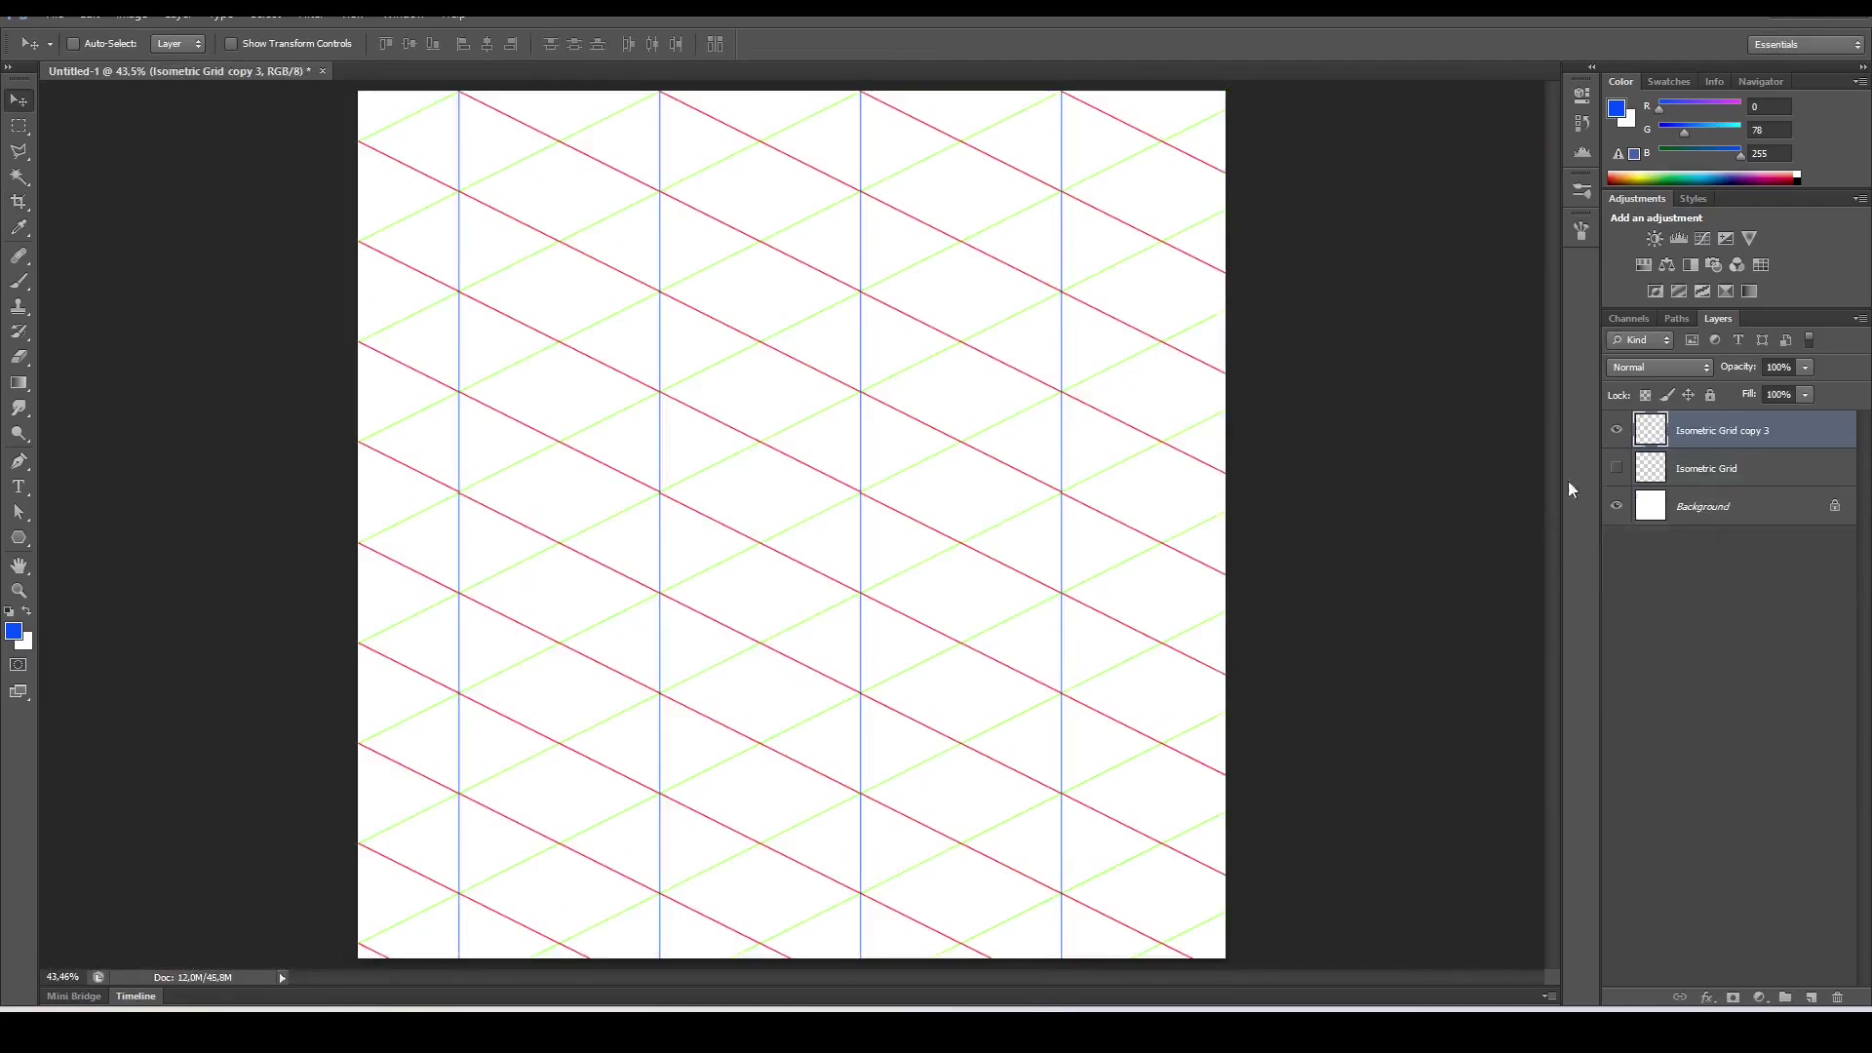
# - Scale the merged grid down to fit the canvas exactly, to 71.94% width and 72.09% height
pyautogui.moveTo(1212, 857); pyautogui.dragTo(1112, 927)
pyautogui.hotkey('ctrl', 't')
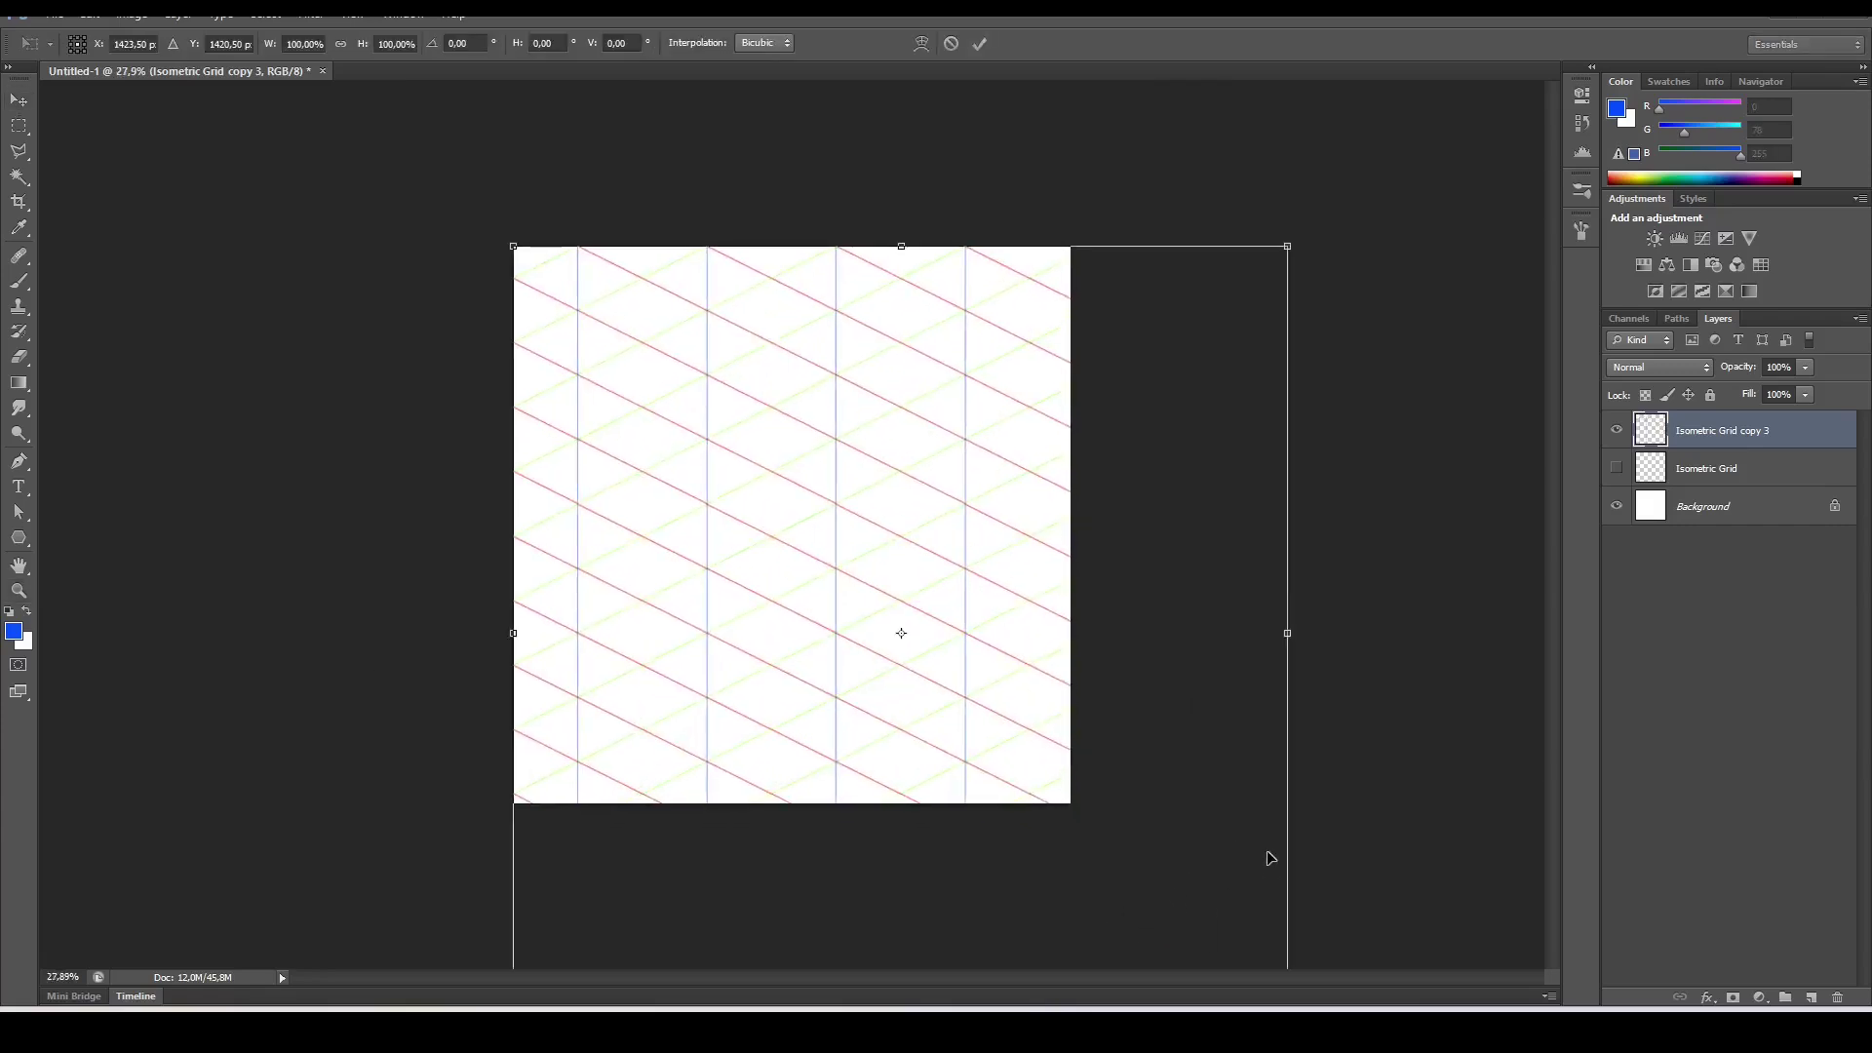
pyautogui.hotkey('ctrl', '-')
pyautogui.hotkey('ctrl', '-')
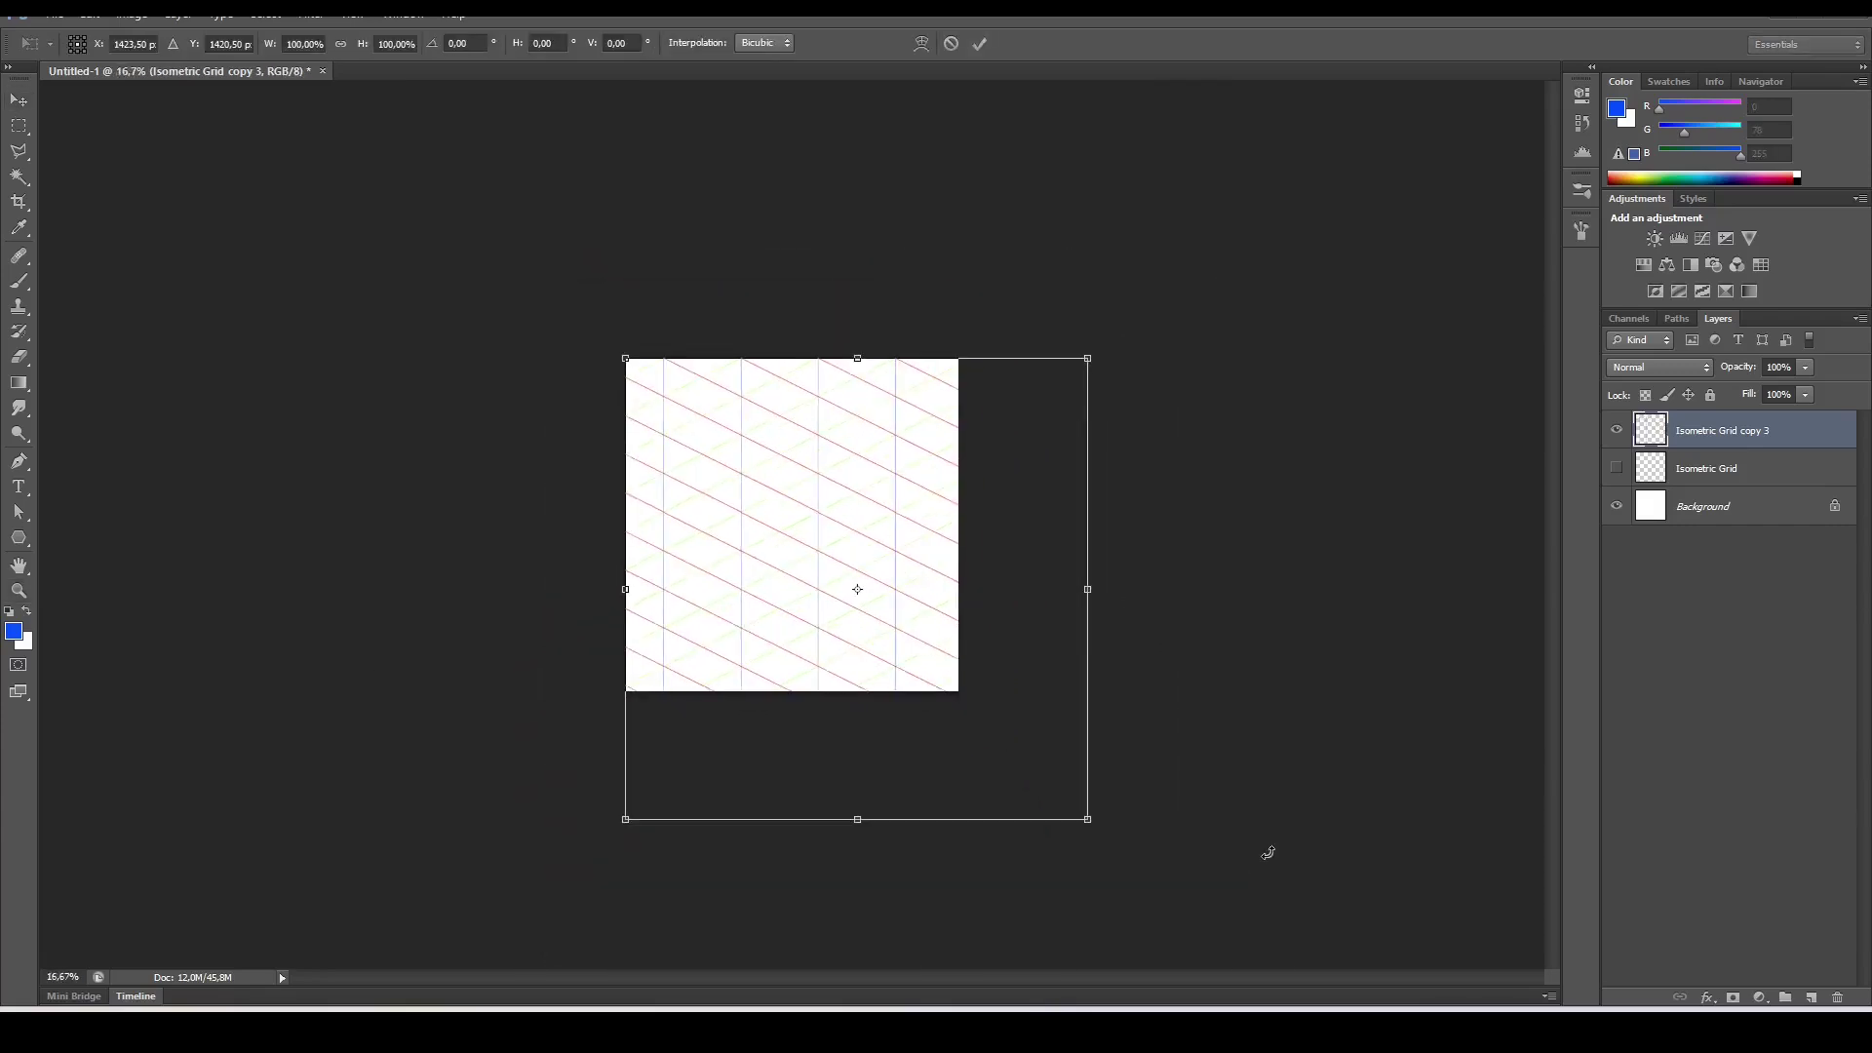
pyautogui.moveTo(1088, 819); pyautogui.dragTo(960, 695)
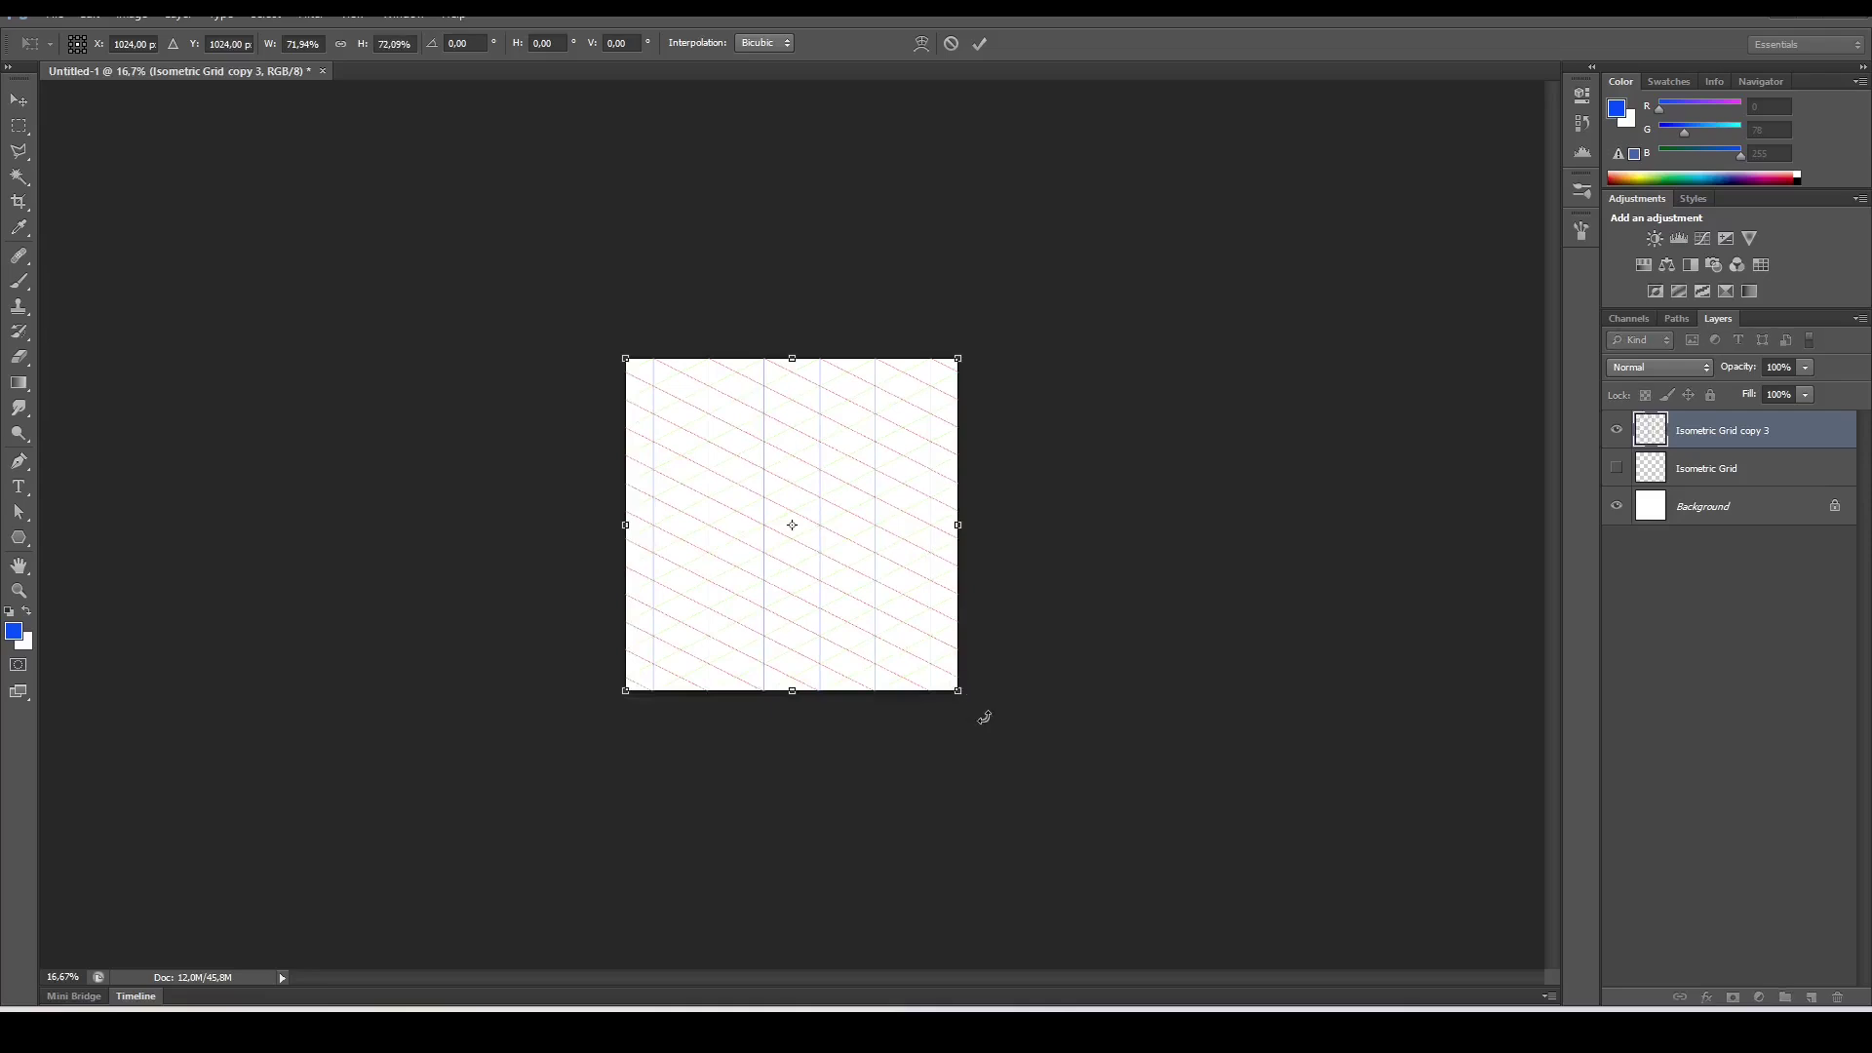
pyautogui.press('Return')
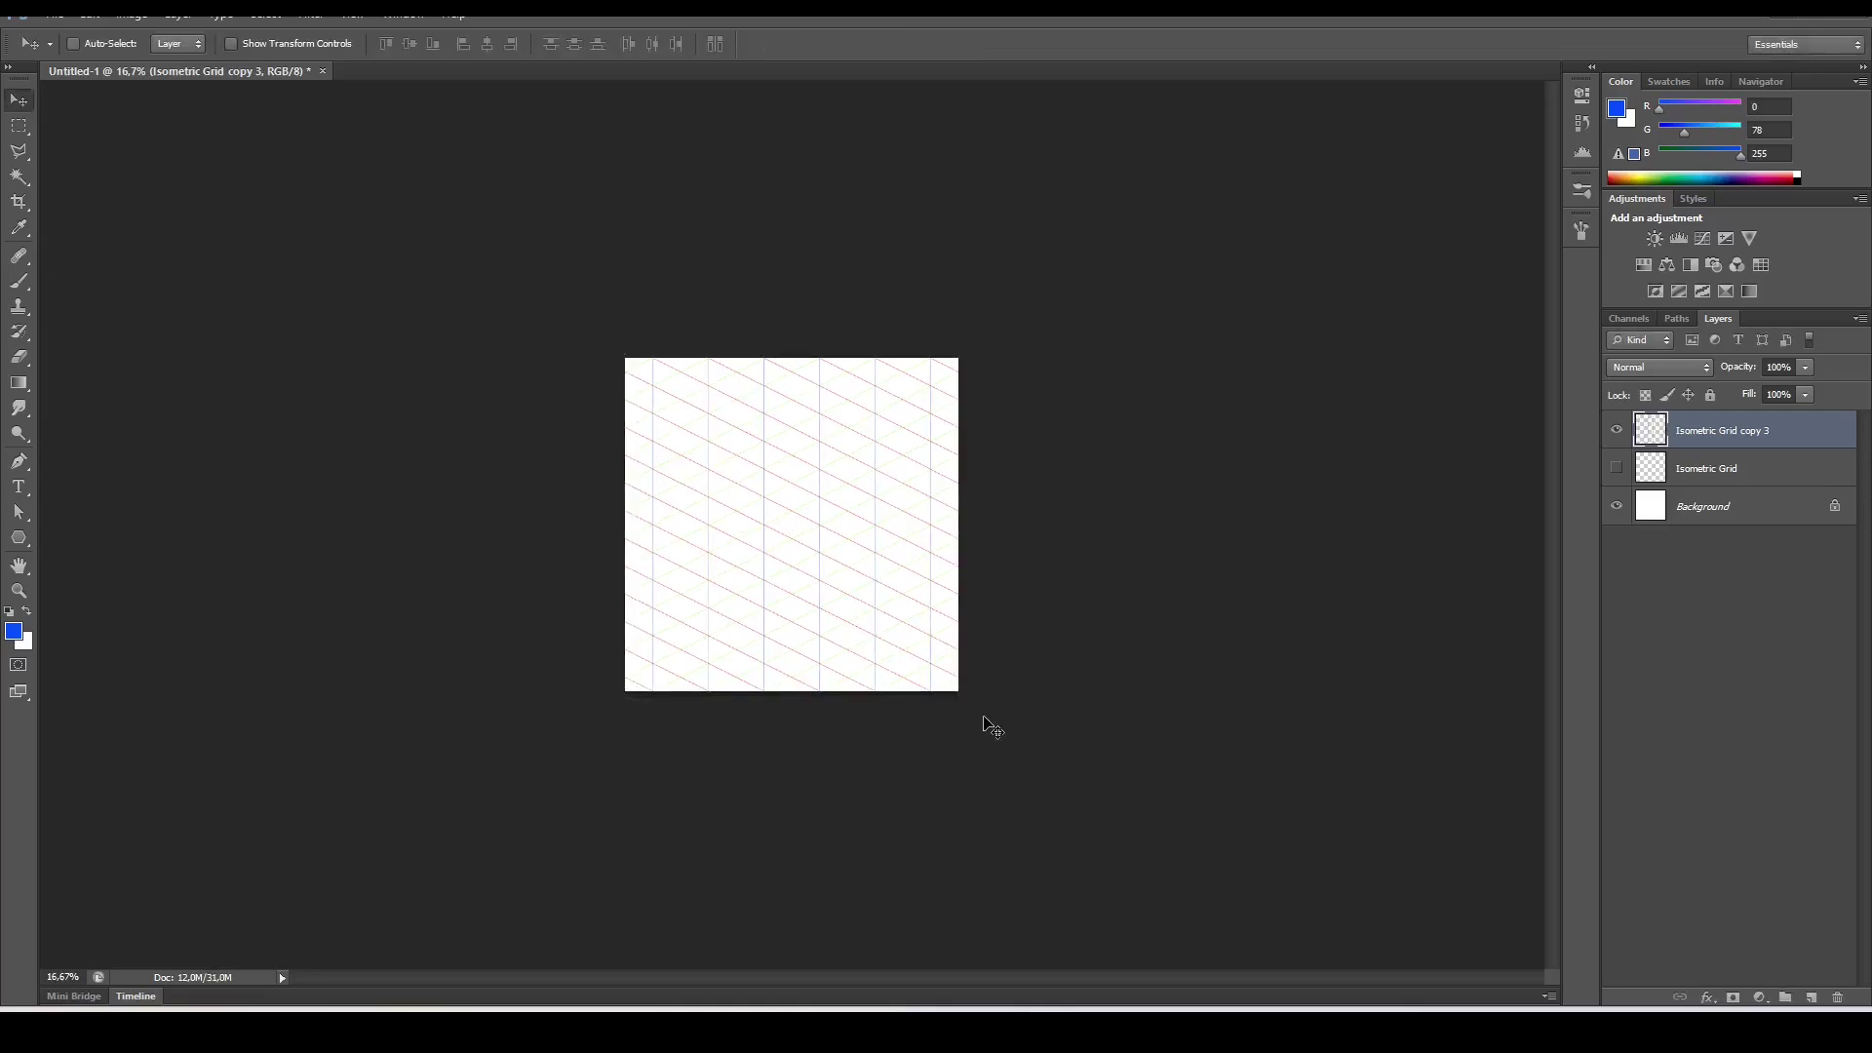
pyautogui.hotkey('ctrl', '0')
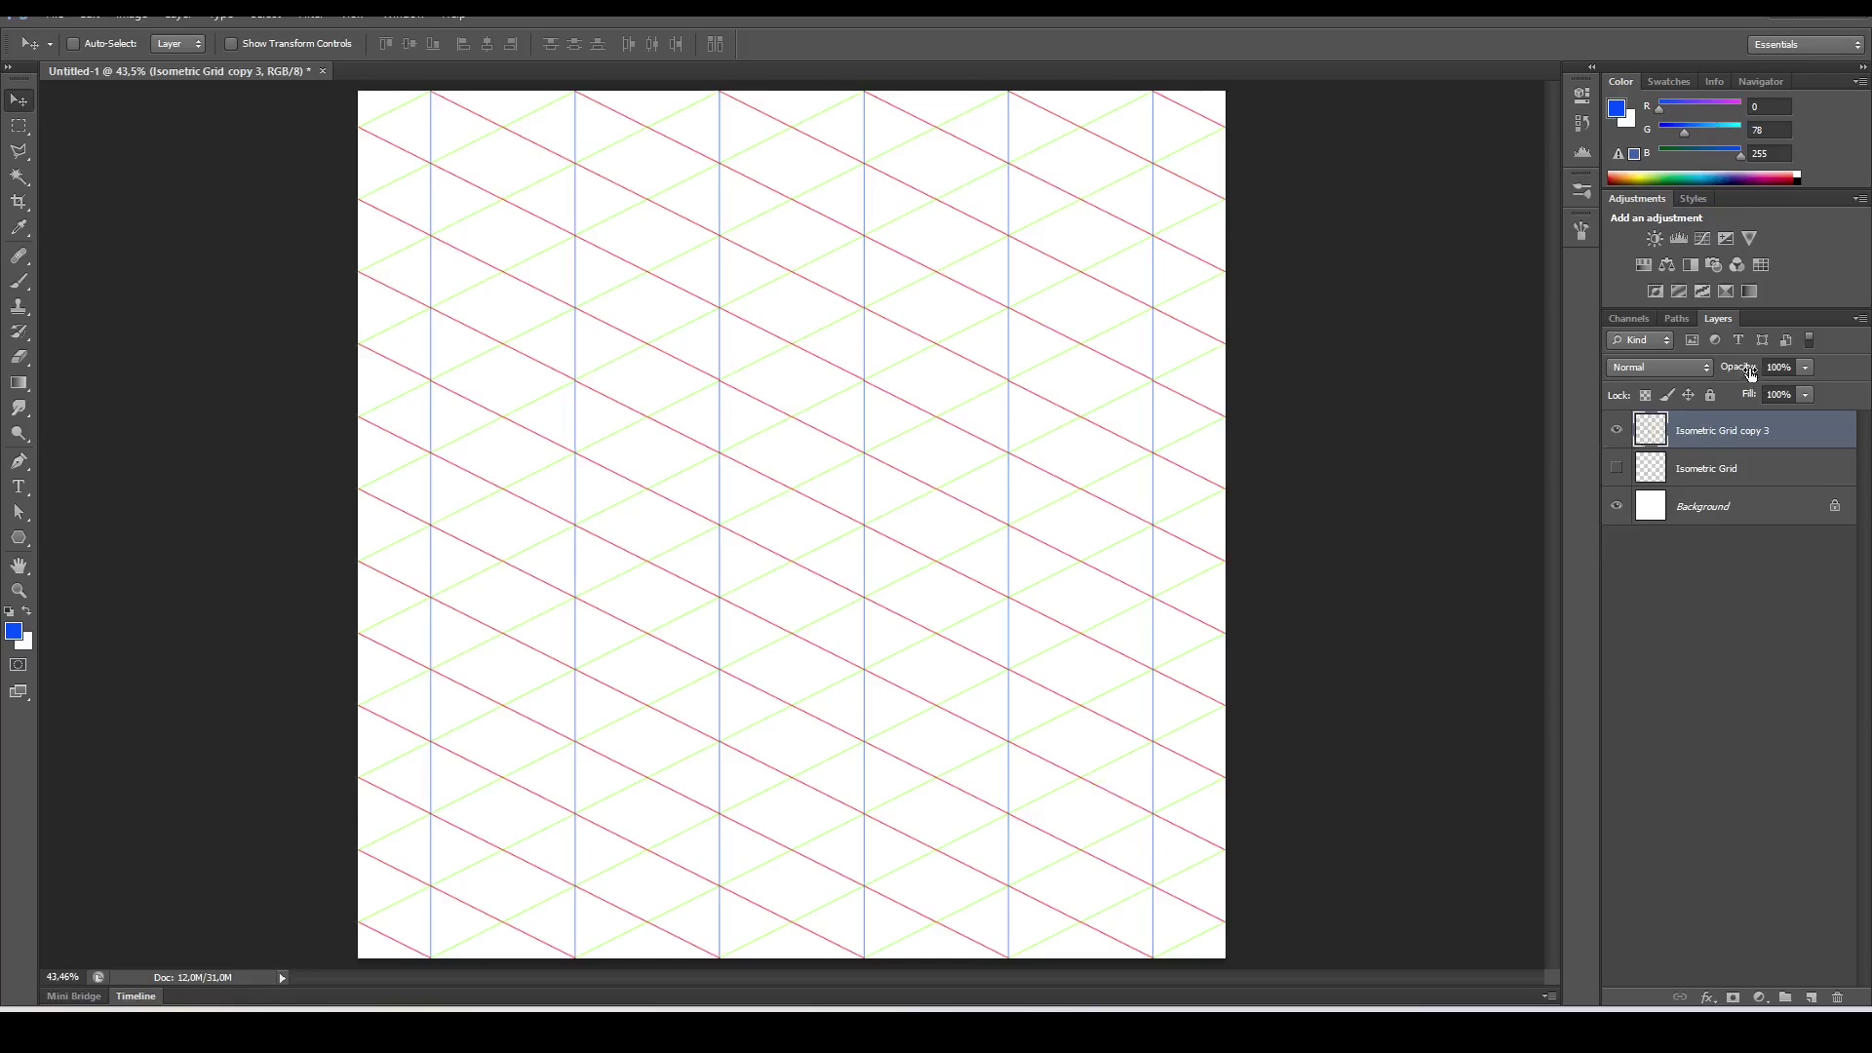
# - Strengthen the grid lines by duplicating the Isometric Grid copy 3 layer twice and merging the copies into it, and try out the layer's opacity
pyautogui.moveTo(1741, 370)
pyautogui.mouseDown()
pyautogui.moveTo(1690, 395)
pyautogui.moveTo(1767, 378)
pyautogui.mouseUp()
pyautogui.click(1790, 435)
pyautogui.hotkey('ctrl', 'j')
pyautogui.hotkey('ctrl', 'j')
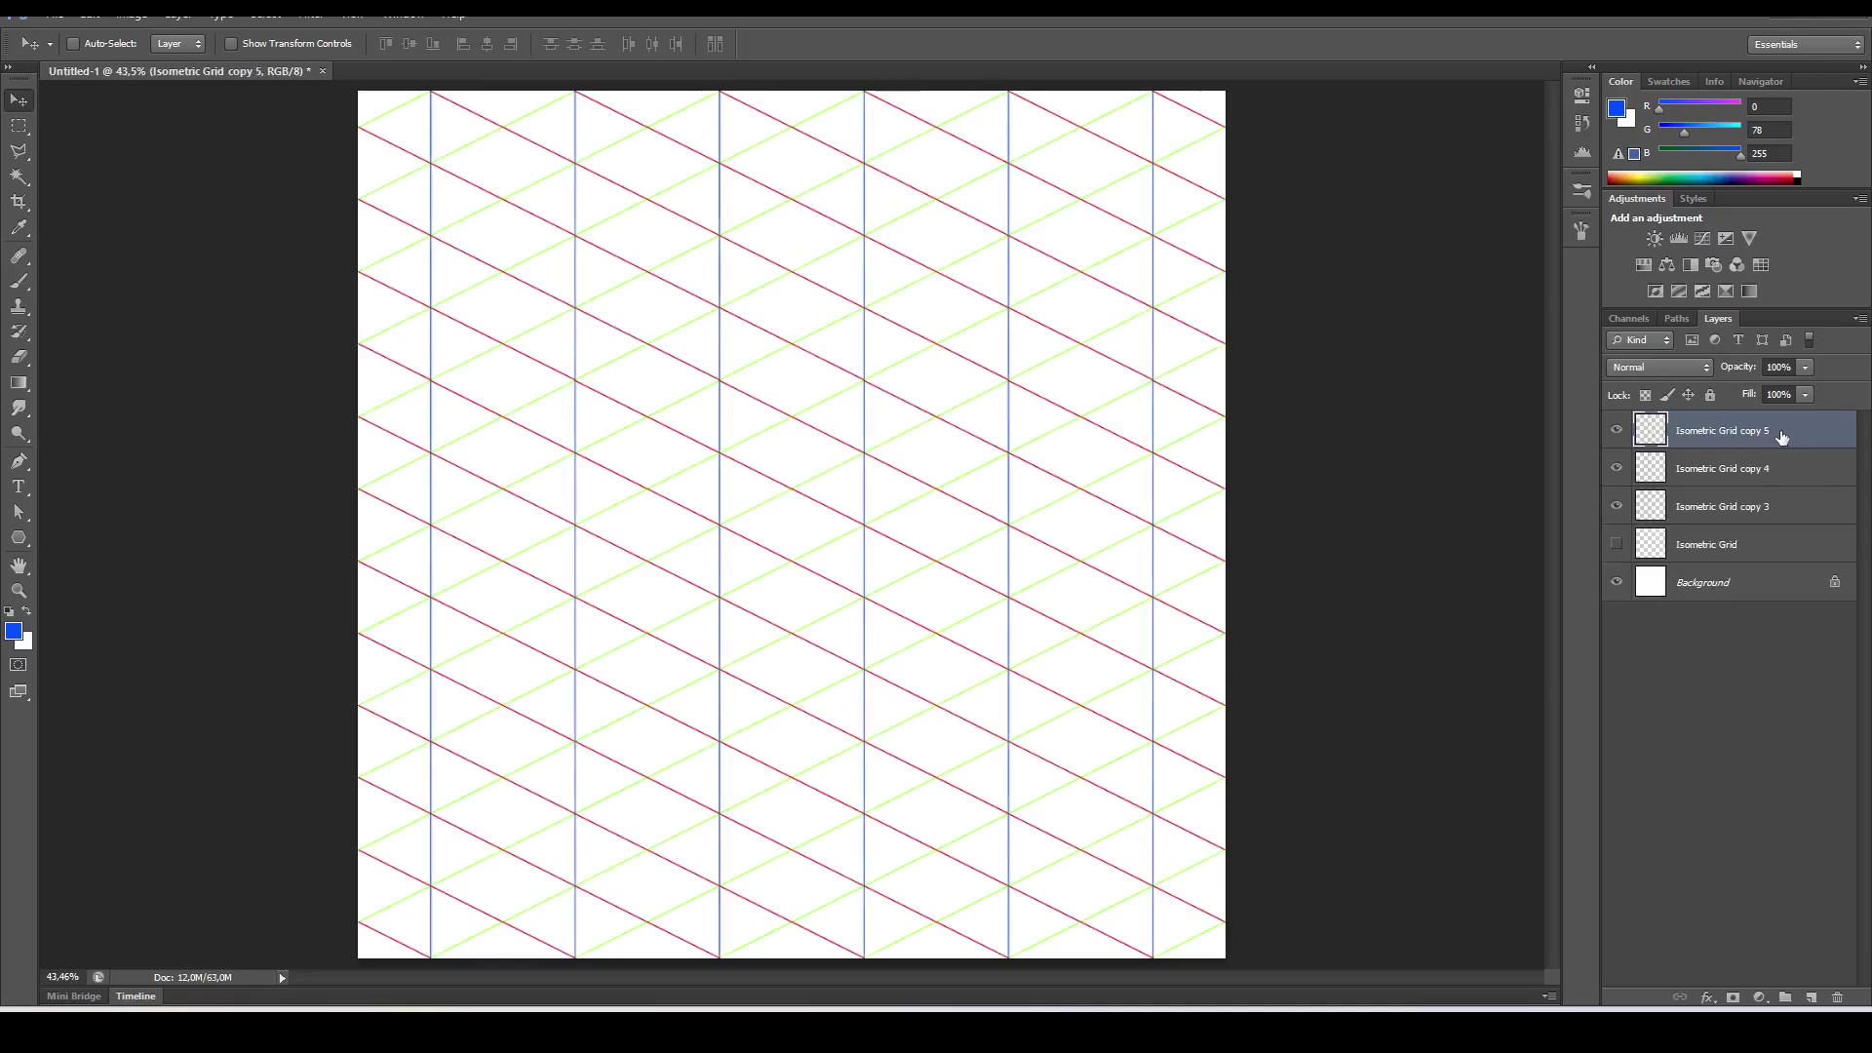
pyautogui.press('Delete')
pyautogui.press('Delete')
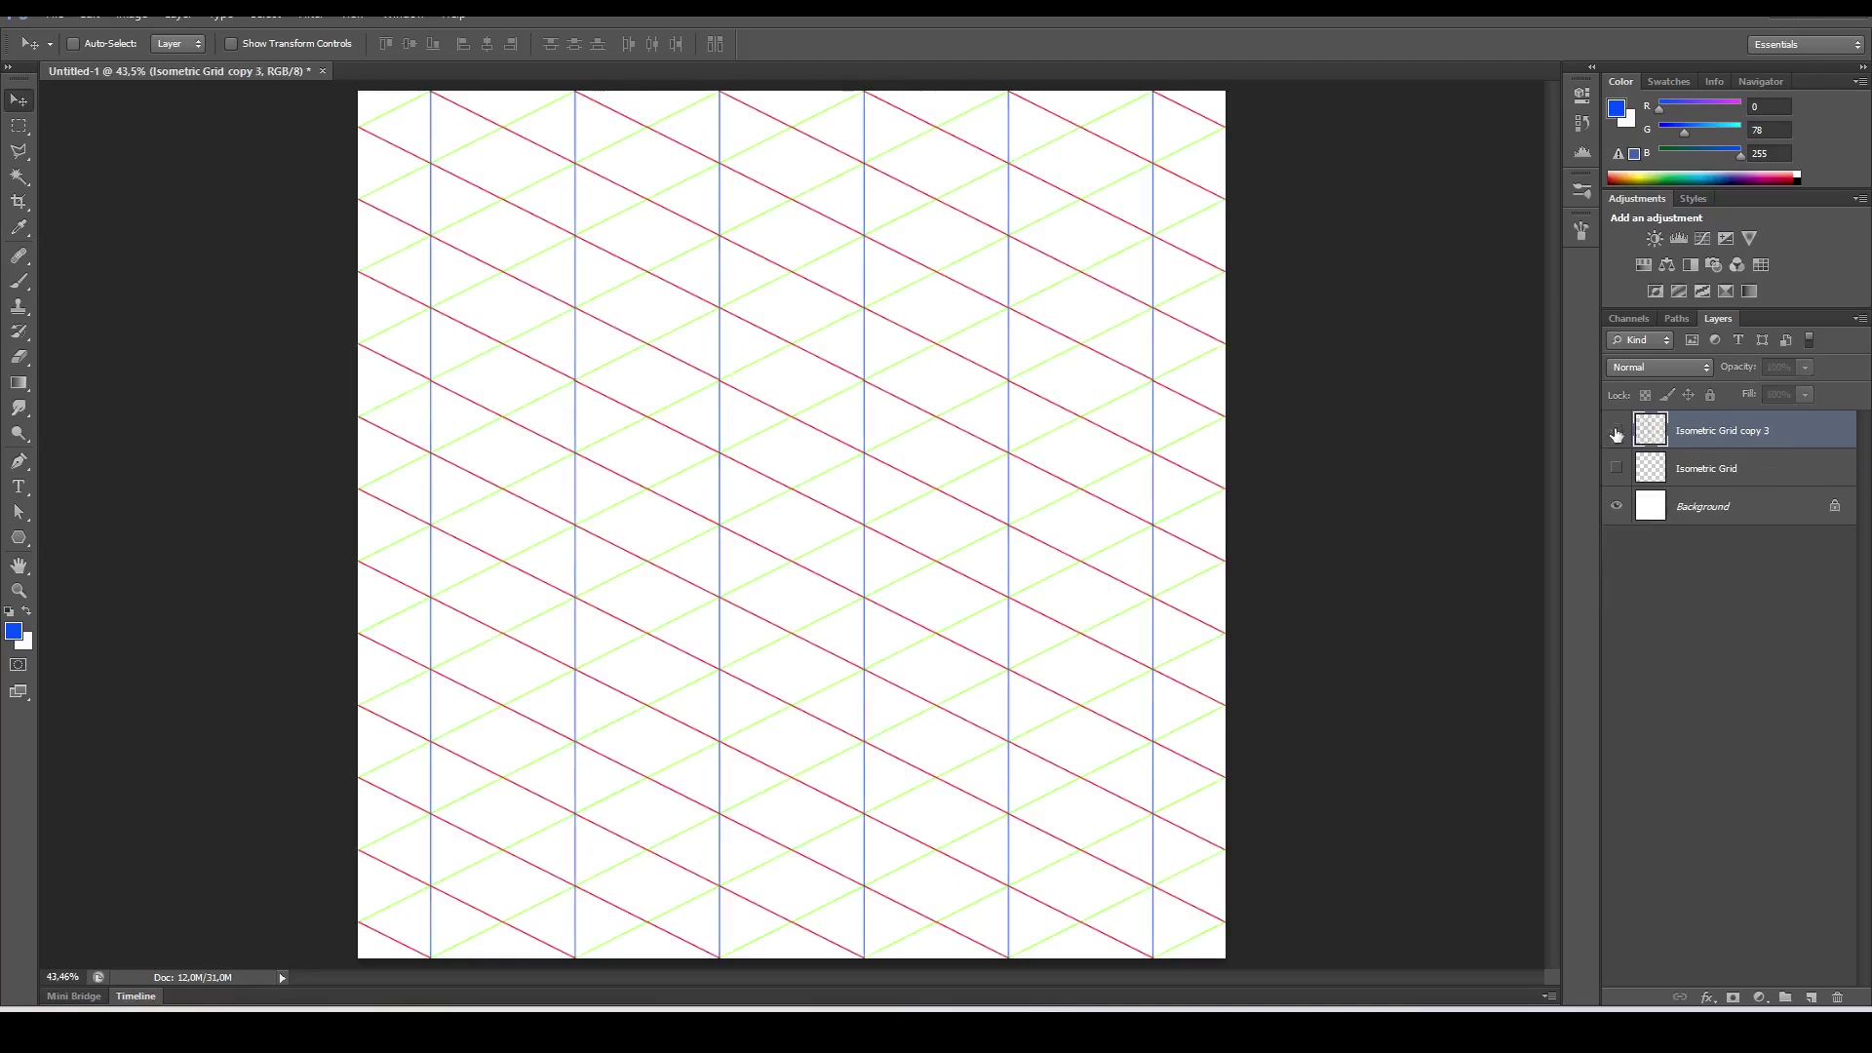
pyautogui.moveTo(1746, 373)
pyautogui.mouseDown()
pyautogui.moveTo(1728, 371)
pyautogui.moveTo(1766, 367)
pyautogui.moveTo(1724, 370)
pyautogui.moveTo(1775, 367)
pyautogui.mouseUp()
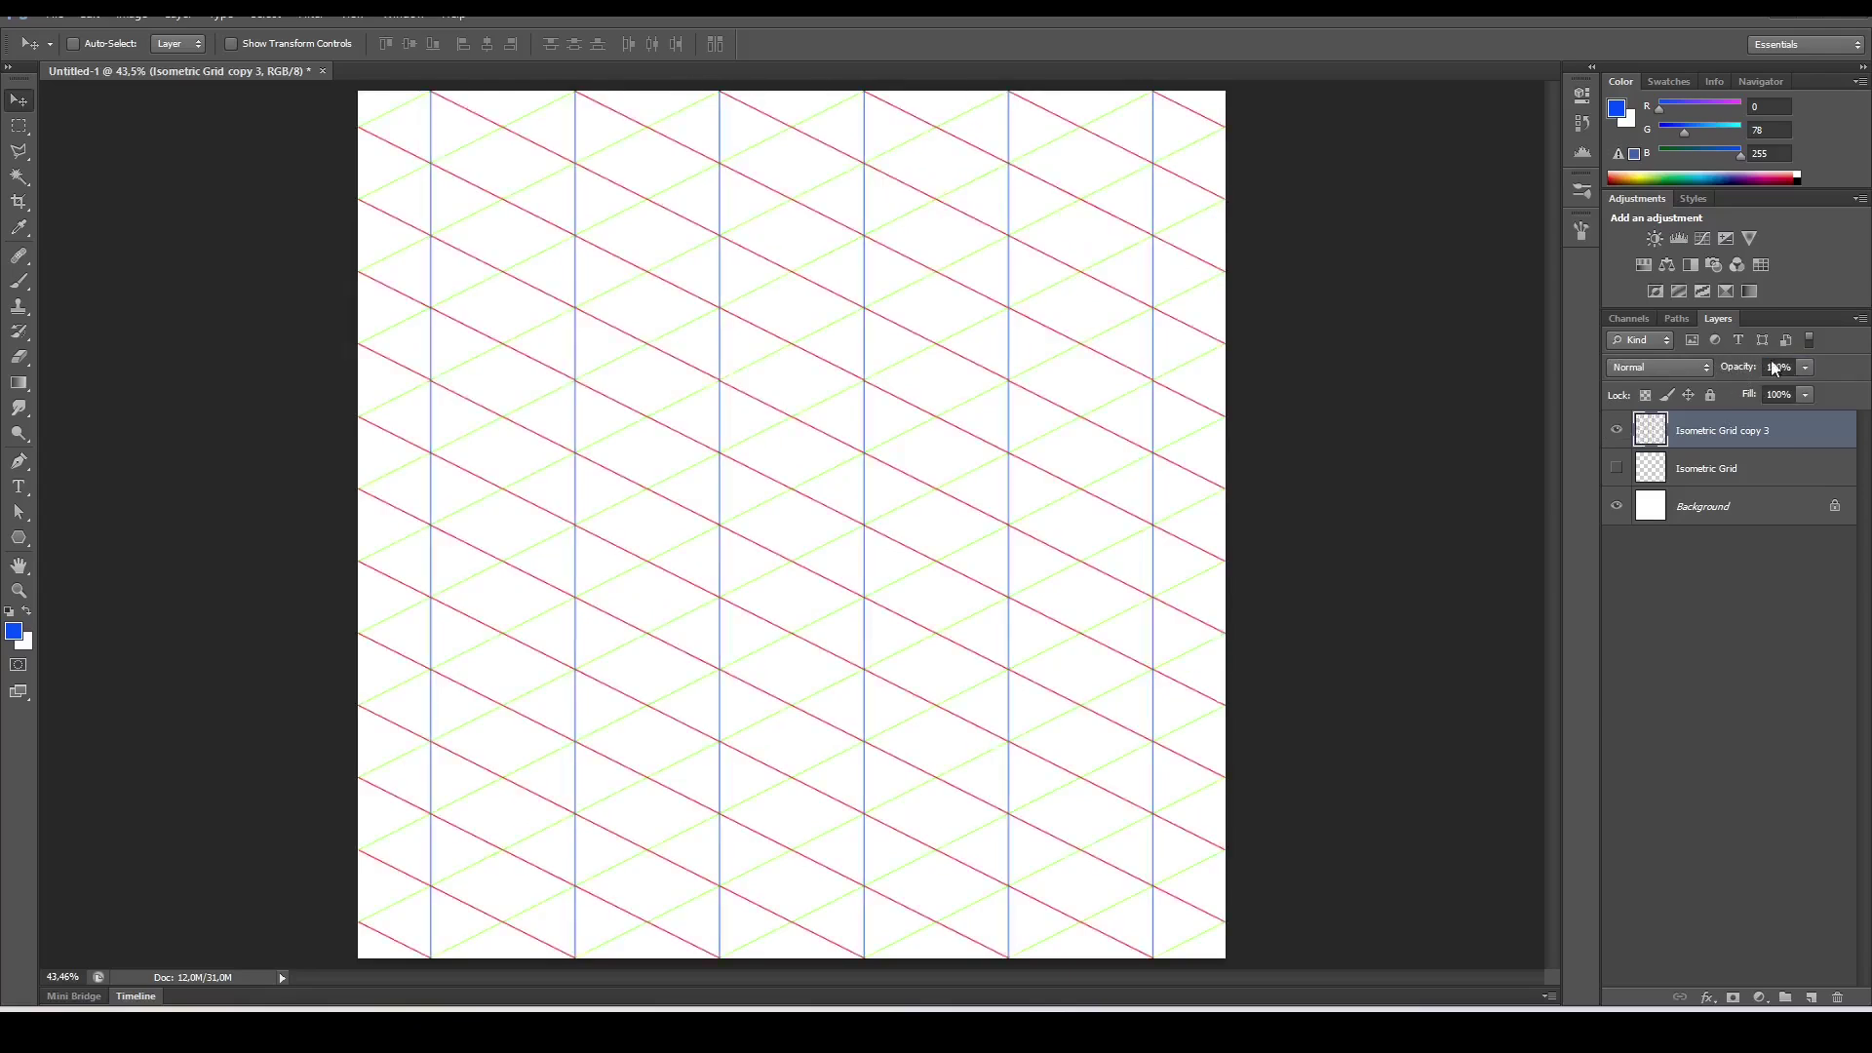